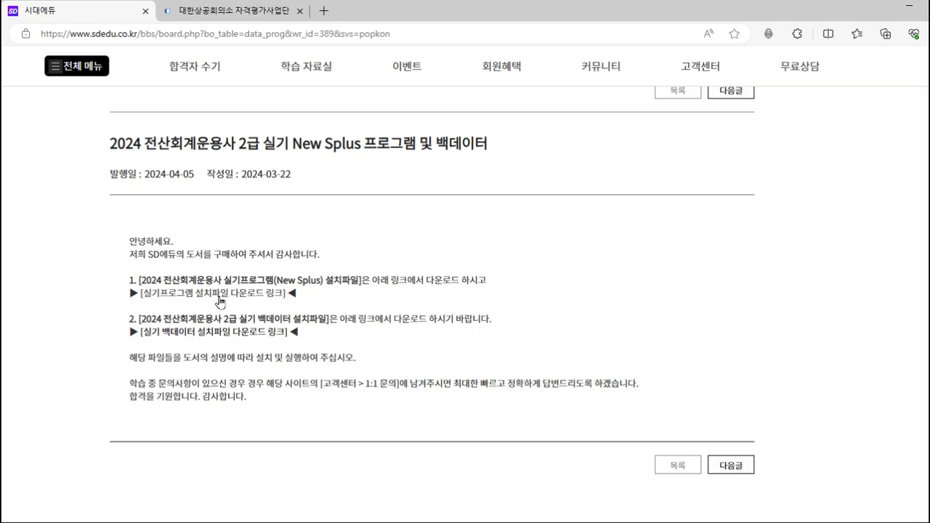
# - Download the New Splus 설치파일 ZIP from its Google Drive link, bypassing the virus-scan warning
pyautogui.click(220, 300)
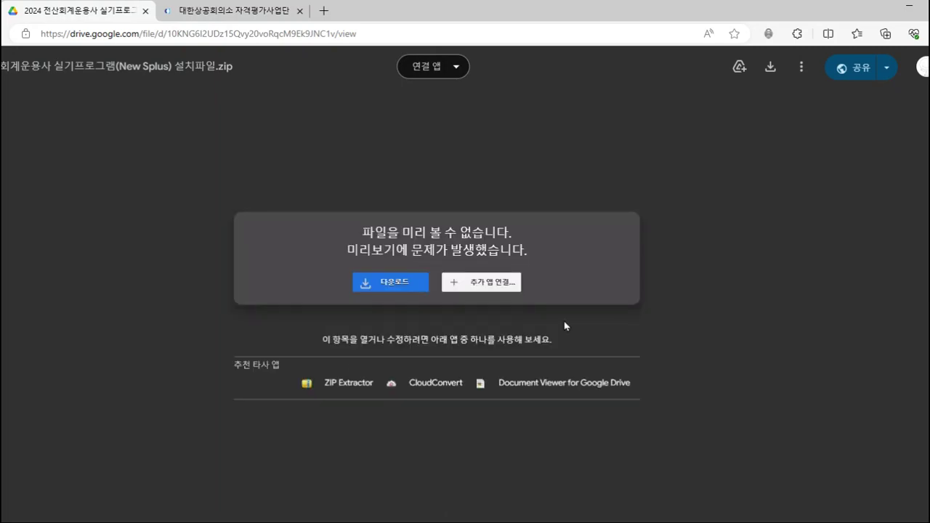
pyautogui.click(407, 283)
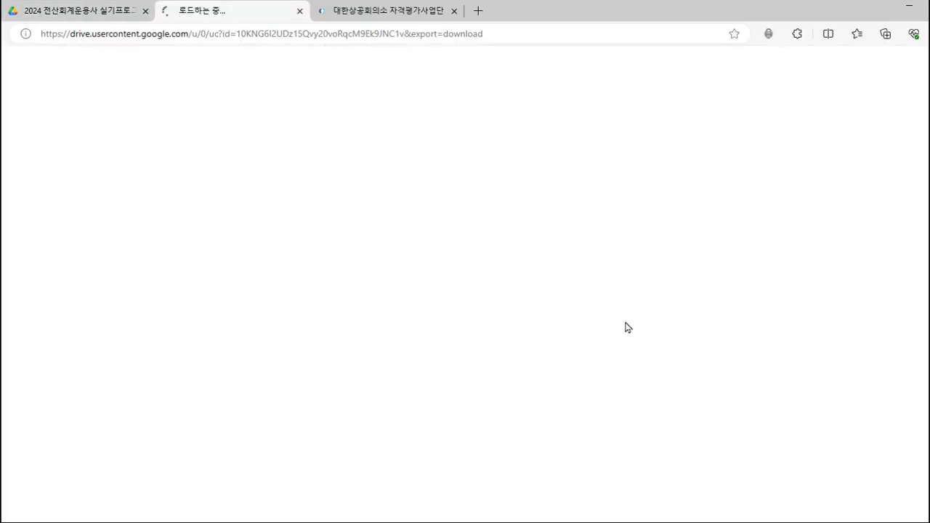
pyautogui.click(366, 168)
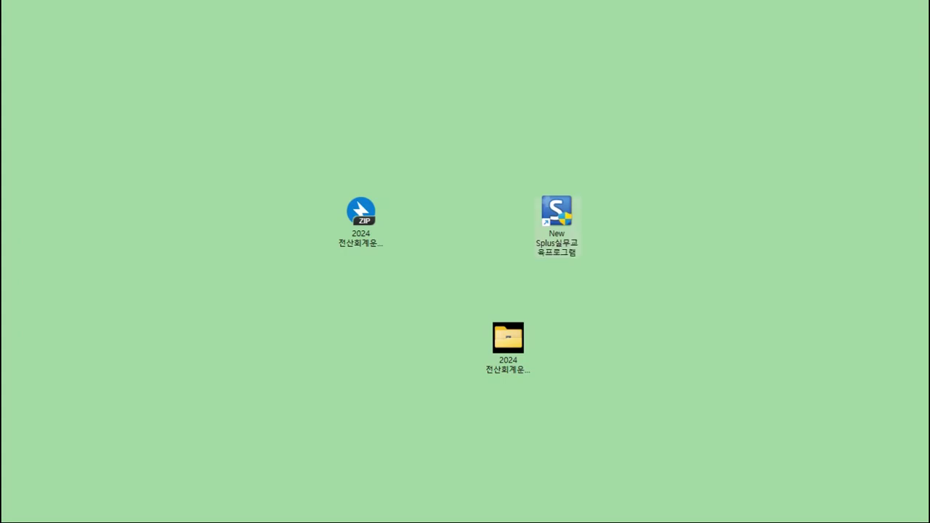
# - Remove the old Splus shortcut, set the extracted 2024 setup folder beside the ZIP, and open it
pyautogui.moveTo(570, 225); pyautogui.dragTo(929, 269)
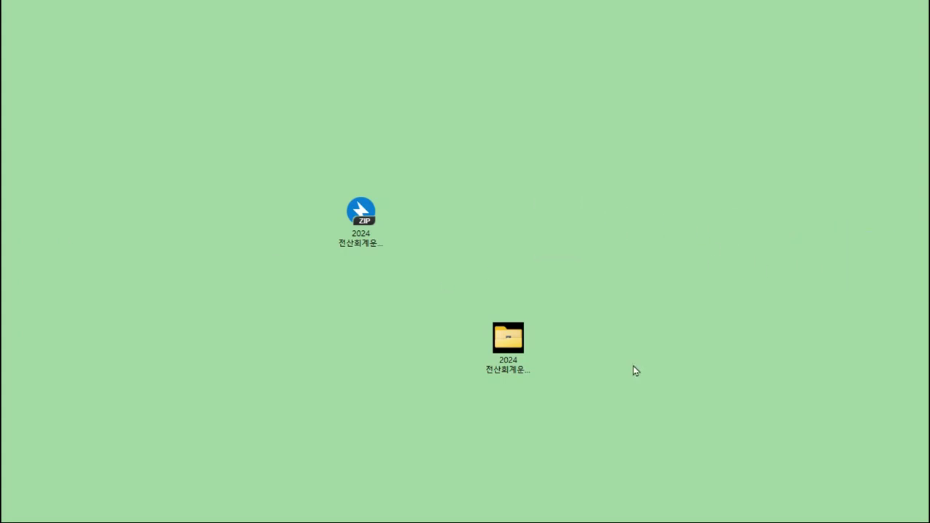
pyautogui.click(356, 254)
pyautogui.moveTo(363, 240)
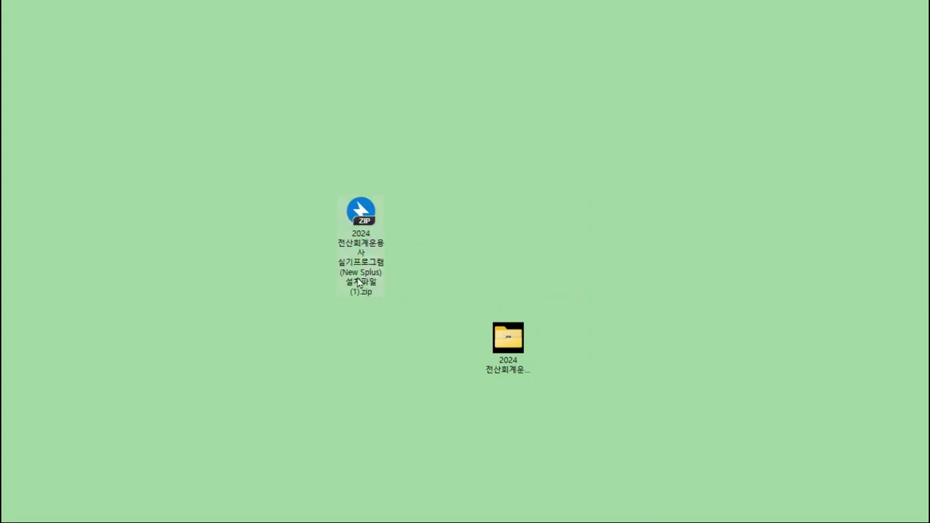
pyautogui.moveTo(358, 282)
pyautogui.moveTo(368, 222)
pyautogui.moveTo(505, 341); pyautogui.dragTo(505, 214)
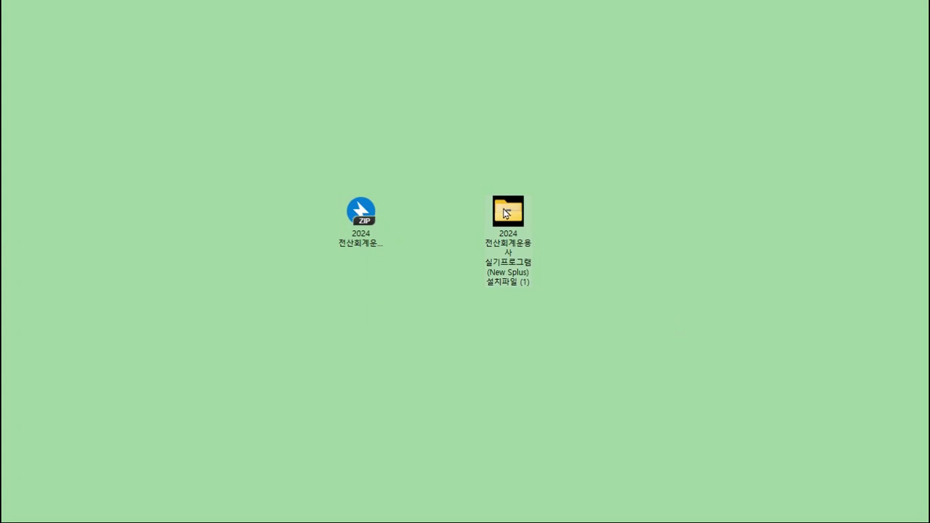
pyautogui.click(631, 254)
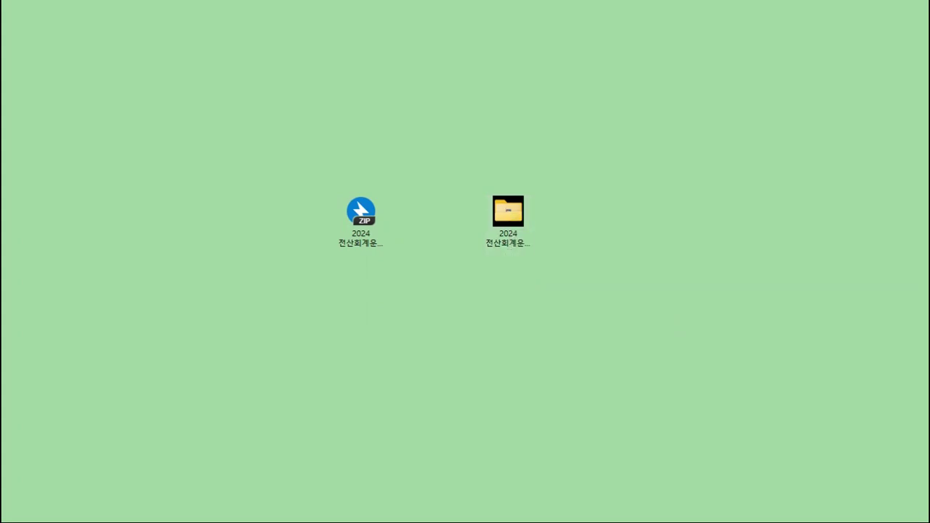
pyautogui.moveTo(469, 332); pyautogui.dragTo(215, 59)
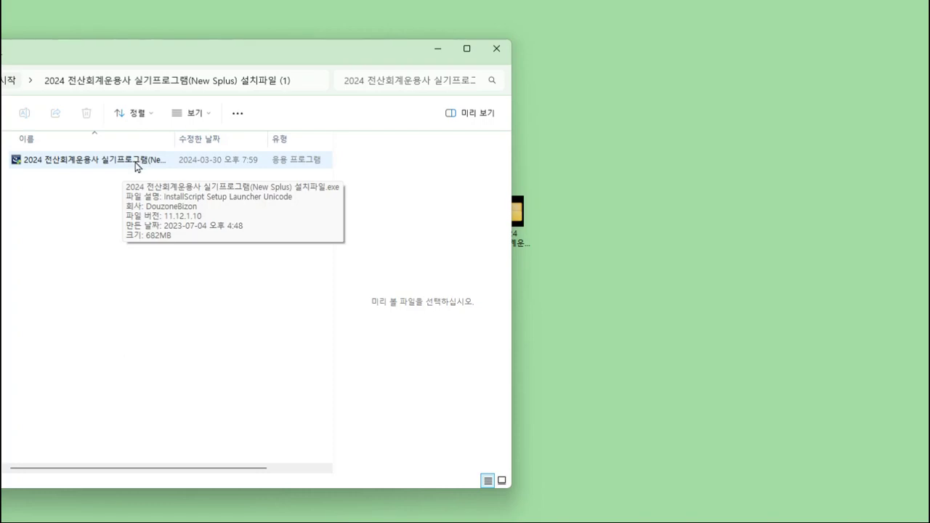
# - Start the 682MB 2024 전산회계운용사 실기프로그램(New Splus) 설치파일.exe from the setup folder
pyautogui.click(139, 160)
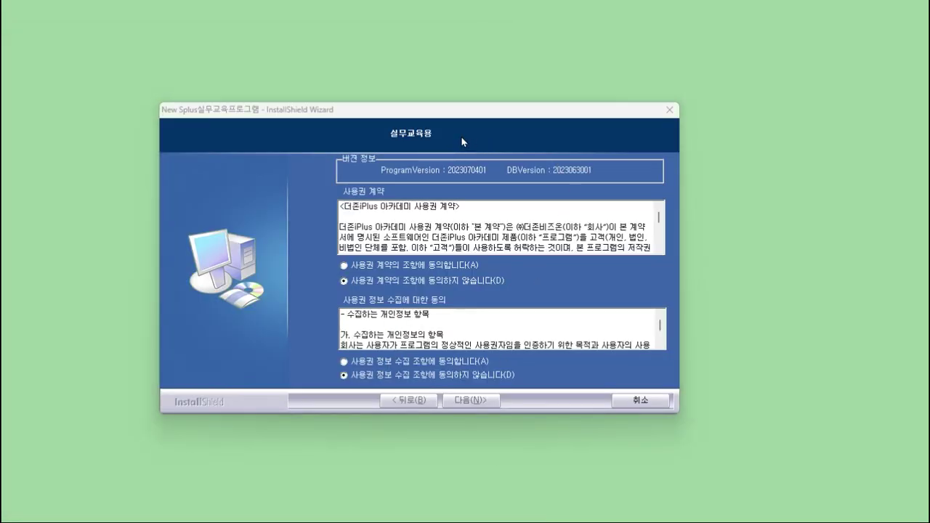
# - Select 동의합니다 for both licence and information-collection terms and continue, leaving the postal-code DB at 아니오
pyautogui.click(411, 264)
pyautogui.click(420, 364)
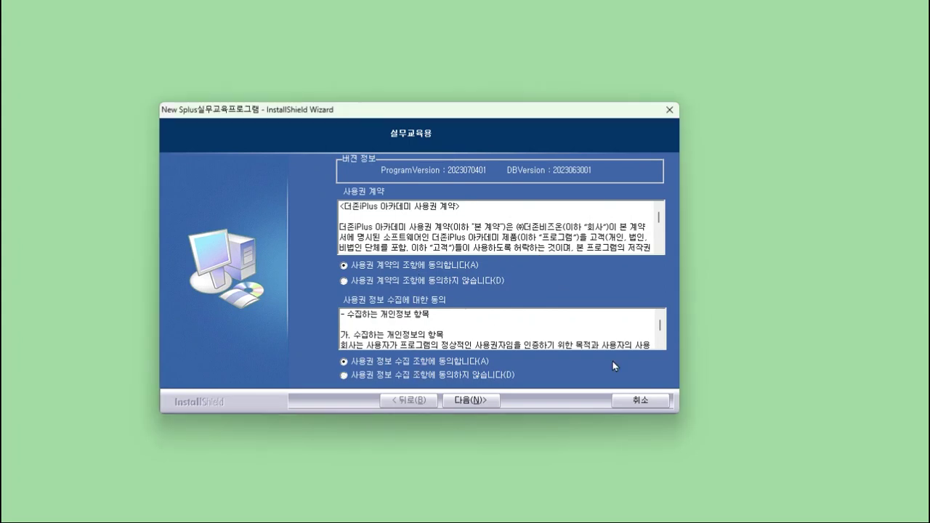
pyautogui.click(474, 402)
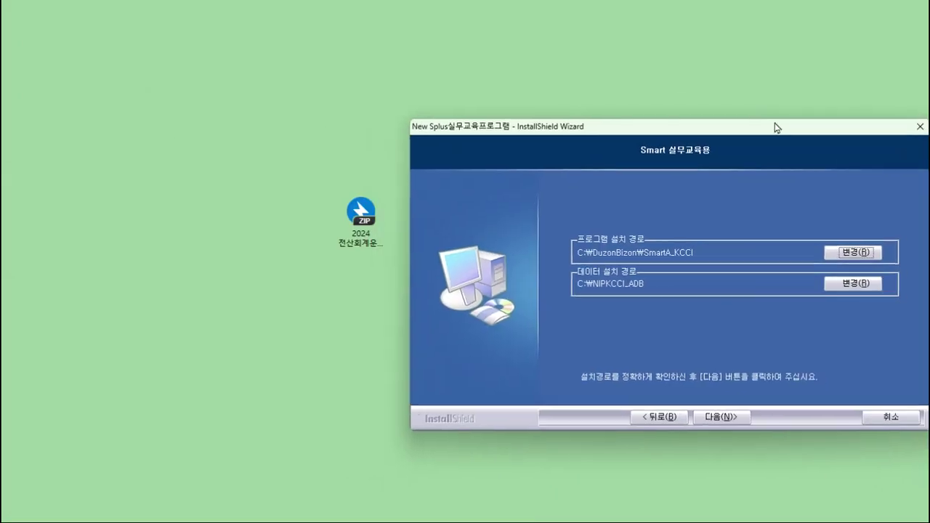
pyautogui.moveTo(775, 129); pyautogui.dragTo(575, 104)
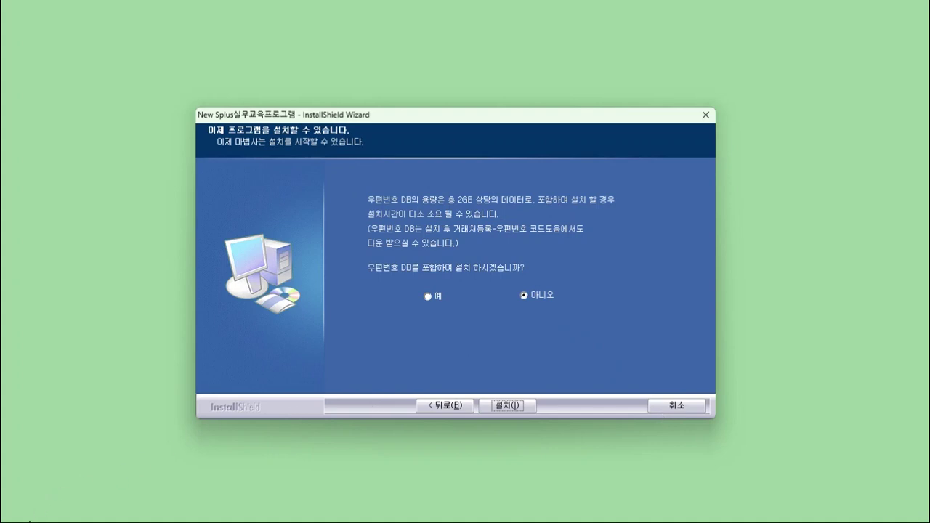
# - Install New Splus실무교육프로그램 and click 완료 when the progress bar completes
pyautogui.press('Return')
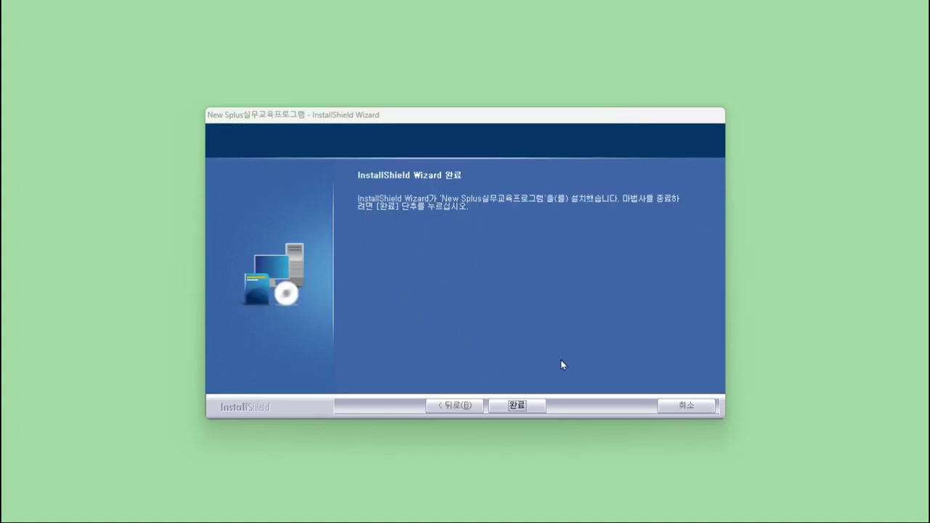
pyautogui.click(528, 407)
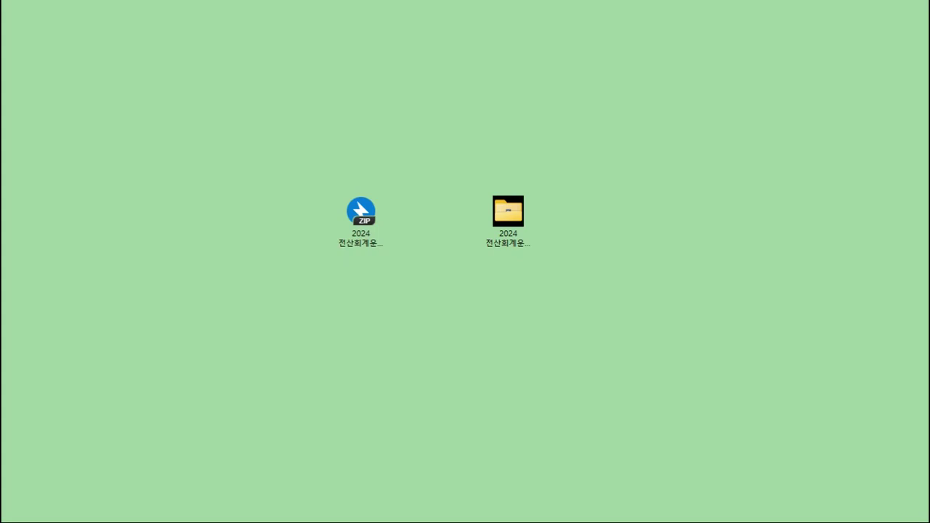
# - Move the new New Splus실무교육프로그램 shortcut below the ZIP and folder, then launch it
pyautogui.moveTo(328, 311); pyautogui.dragTo(435, 325)
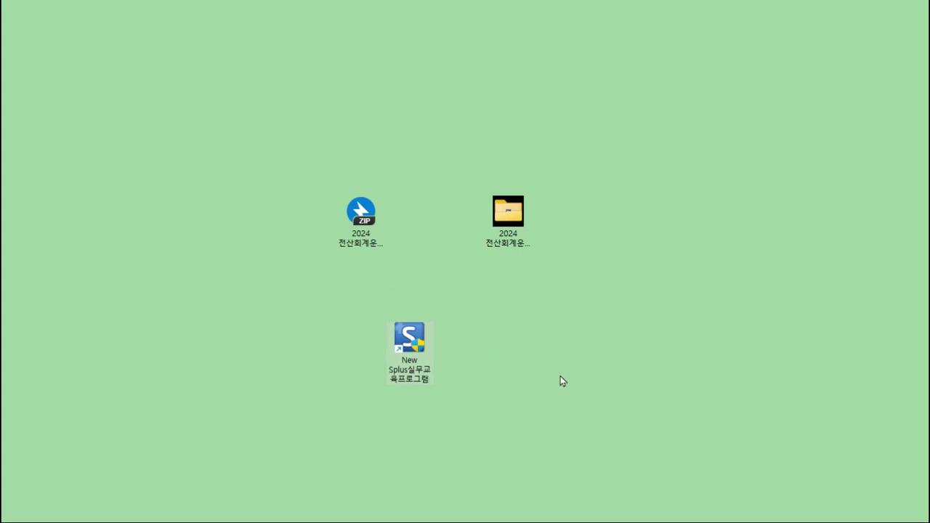
pyautogui.doubleClick(409, 339)
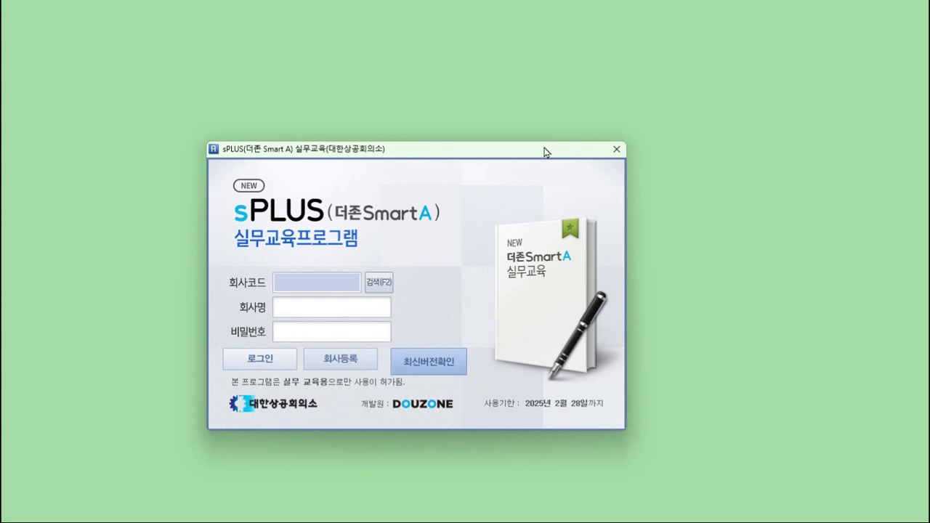
# - Confirm the 회사 코드도움 lookup lists no companies, then push the login window aside
pyautogui.moveTo(548, 153); pyautogui.dragTo(593, 123)
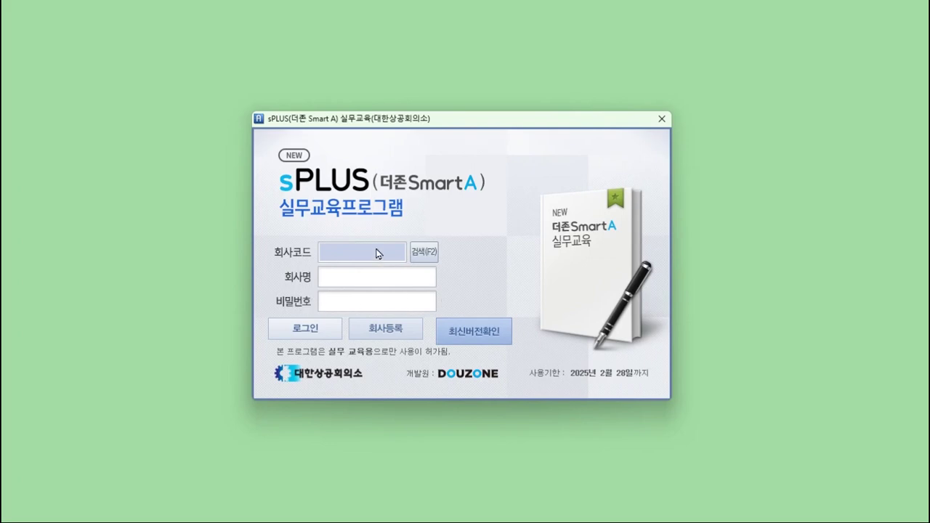
pyautogui.click(425, 254)
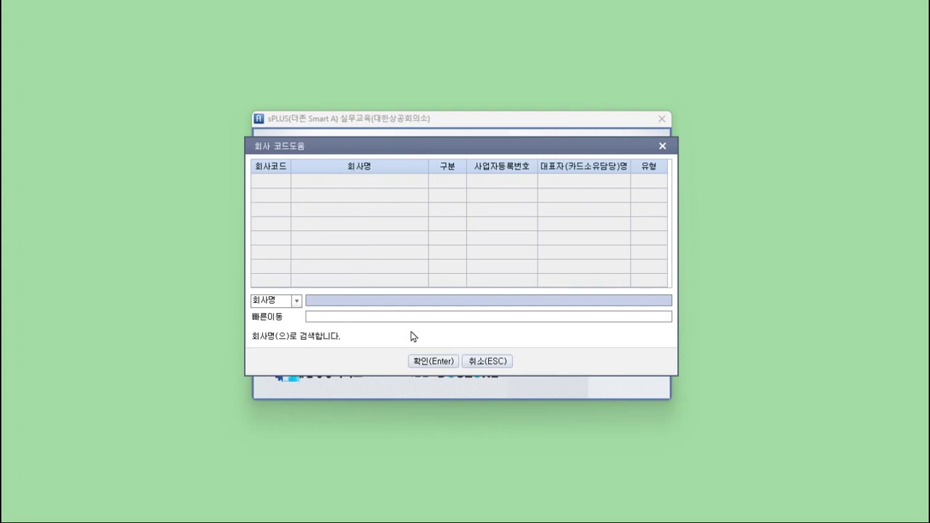
pyautogui.click(488, 363)
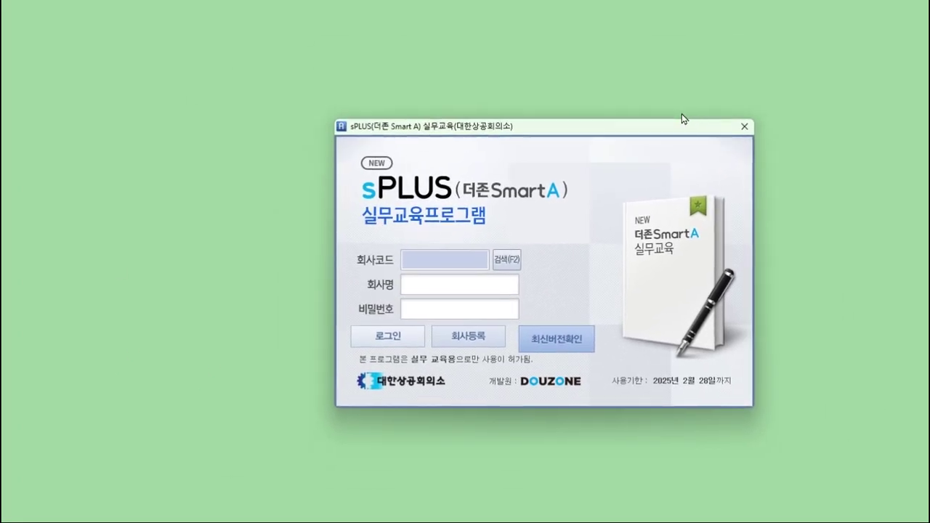
pyautogui.moveTo(681, 113); pyautogui.dragTo(0, 58)
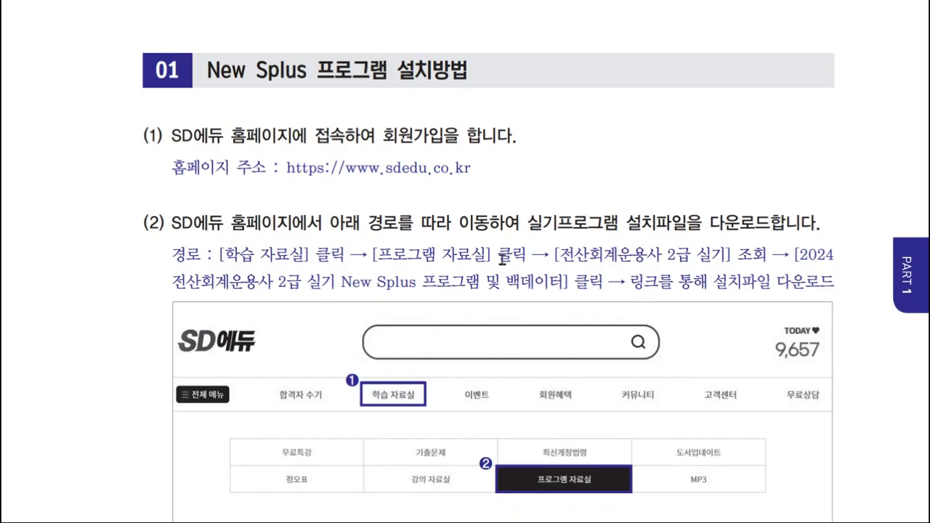
# - Scroll the PDF guide past install steps (3) and (4) to section 02, 실기 백데이터 실행방법
pyautogui.scroll(-10, 517, 268)
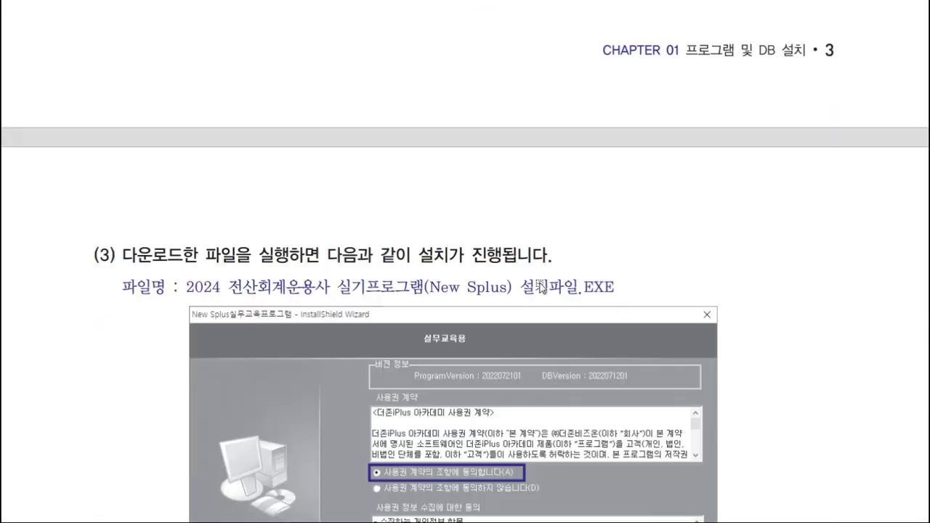
pyautogui.scroll(-10, 531, 259)
pyautogui.scroll(-7, 517, 280)
pyautogui.scroll(-10, 517, 280)
pyautogui.scroll(2, 517, 276)
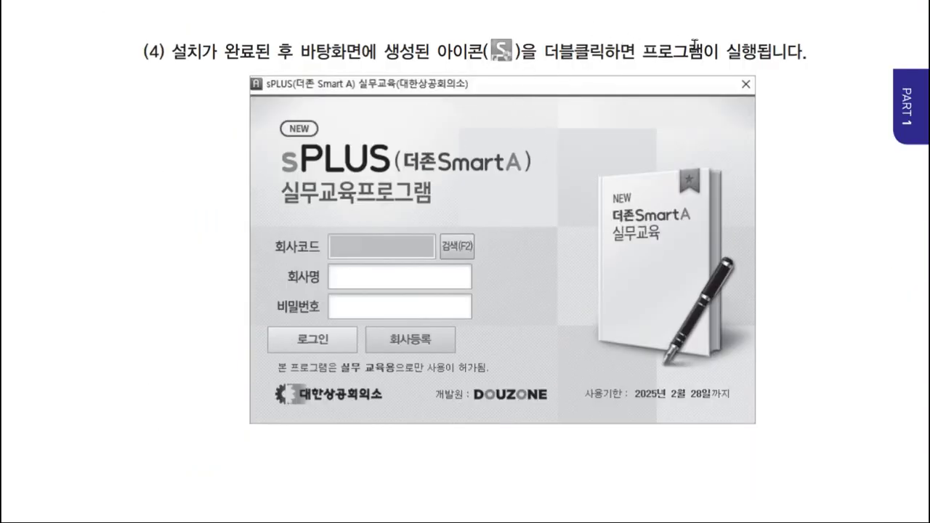
pyautogui.scroll(-15, 453, 318)
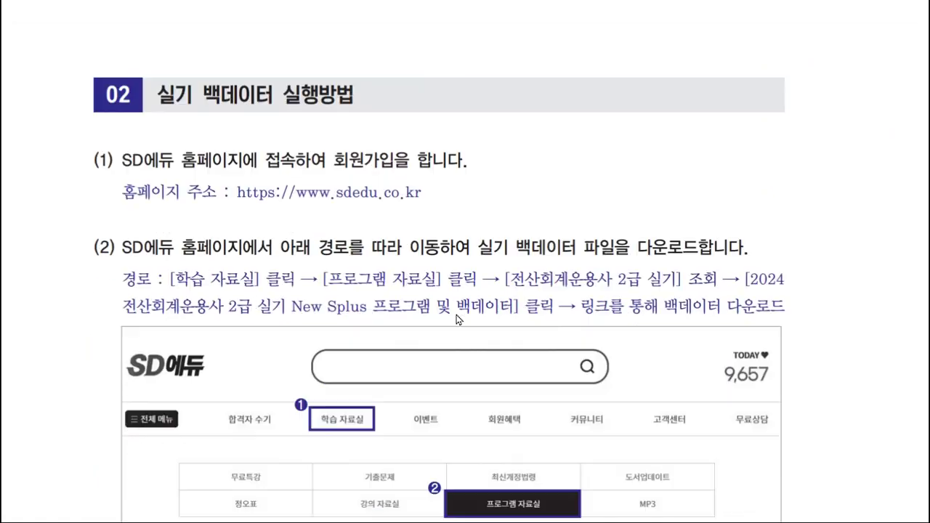
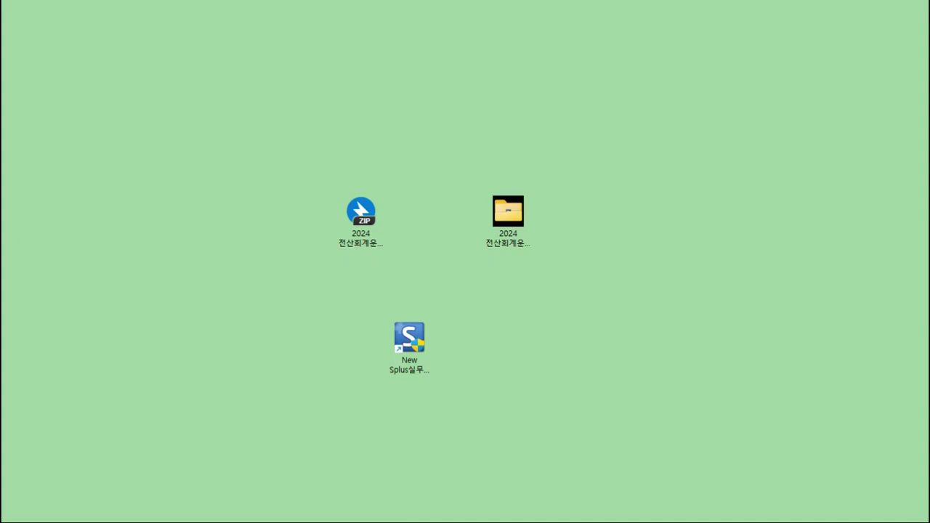
# - Copy the backup-data ZIP to the desktop and delete the old New Splus installer ZIP and folder
pyautogui.moveTo(580, 29); pyautogui.dragTo(290, 189)
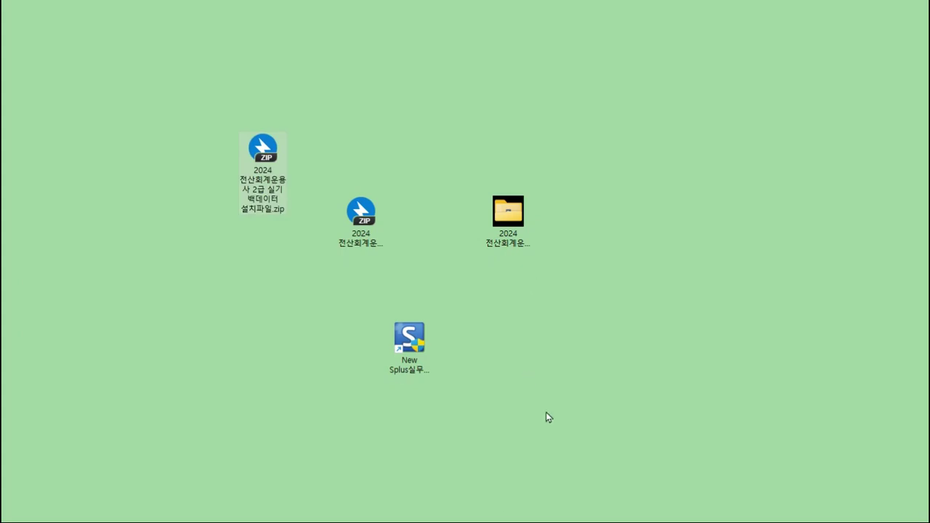
pyautogui.click(371, 223)
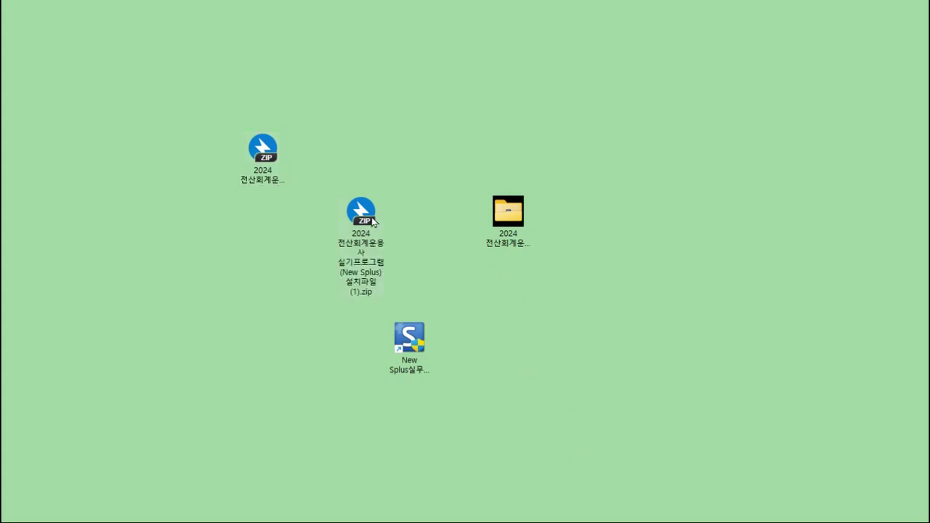
pyautogui.click(517, 219)
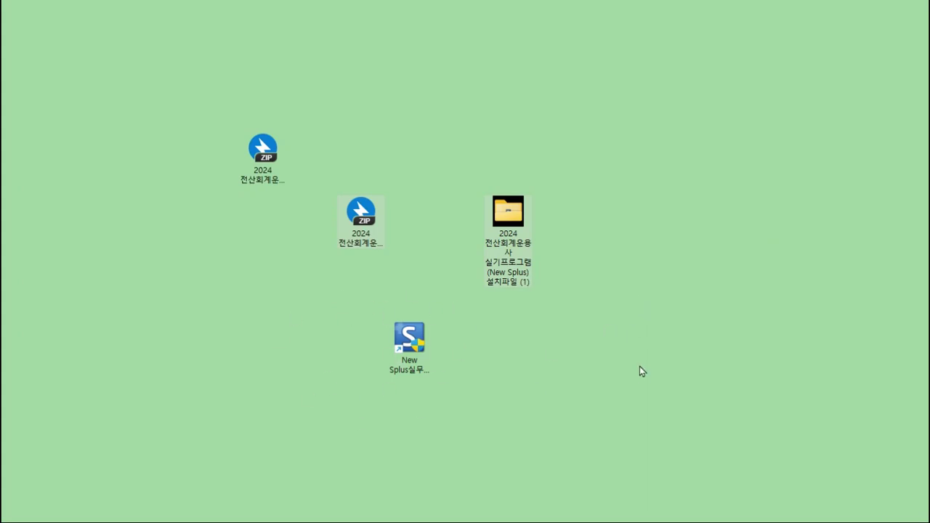
pyautogui.press('Delete')
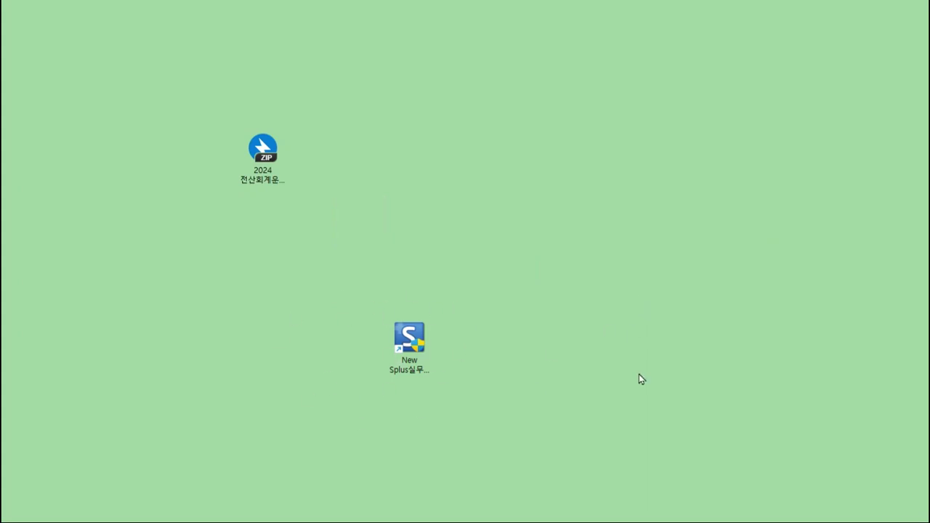
pyautogui.click(278, 180)
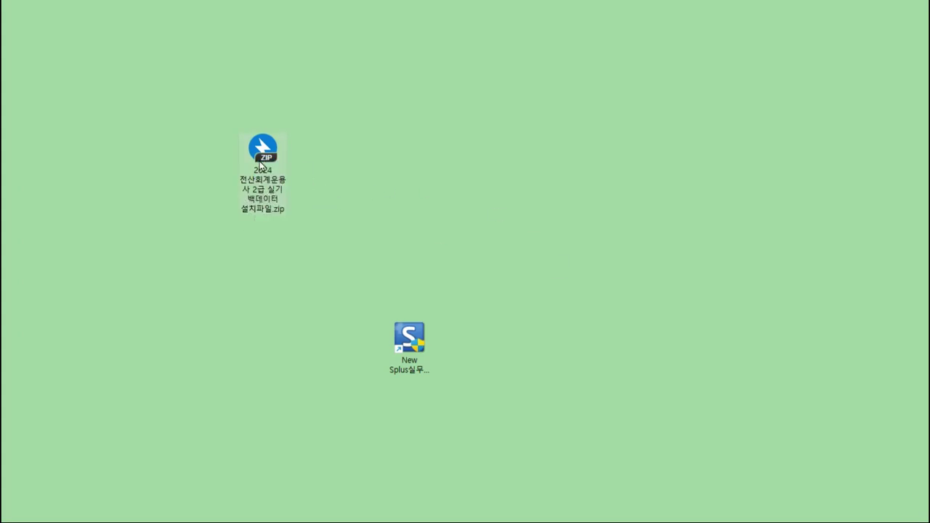
# - Extract the backup ZIP into a desktop folder '2024 전산회계운용사 2급 실기 백데이터 설치파일'
pyautogui.rightClick(260, 164)
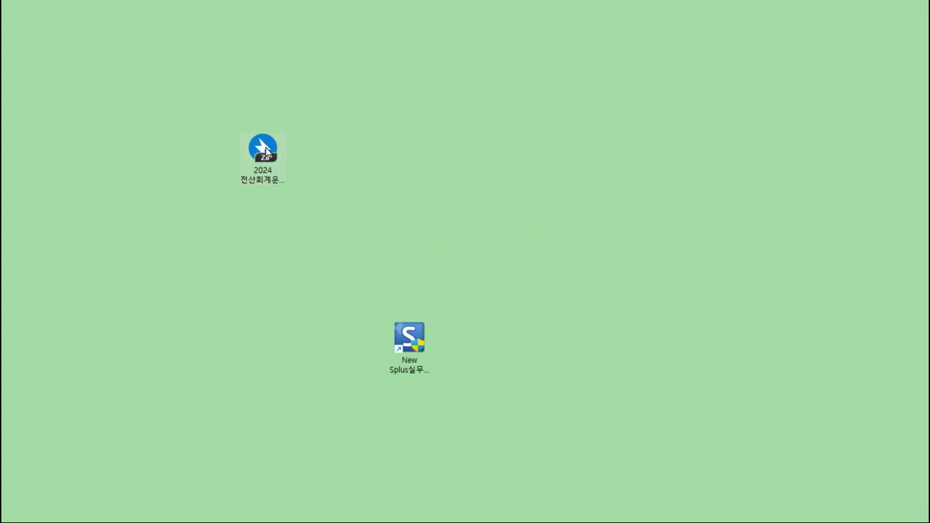
pyautogui.click(266, 151)
pyautogui.rightClick(266, 150)
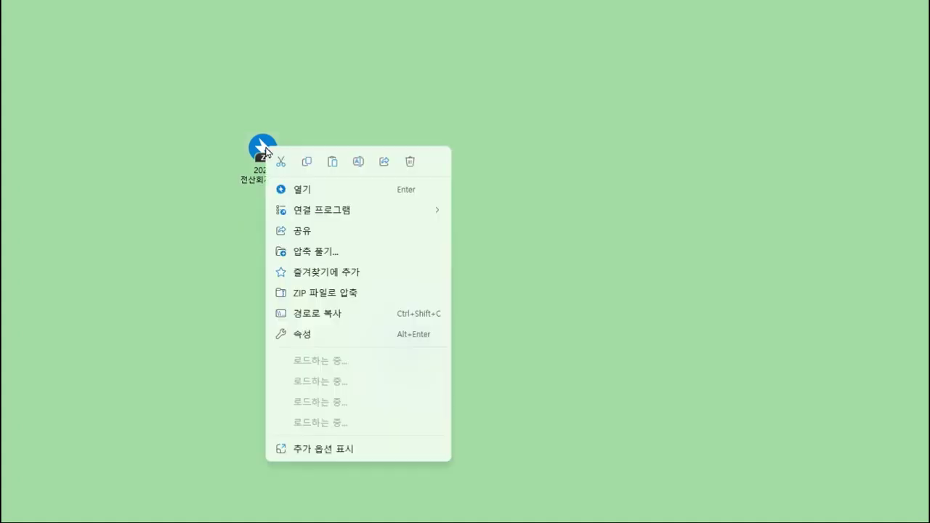
pyautogui.click(356, 254)
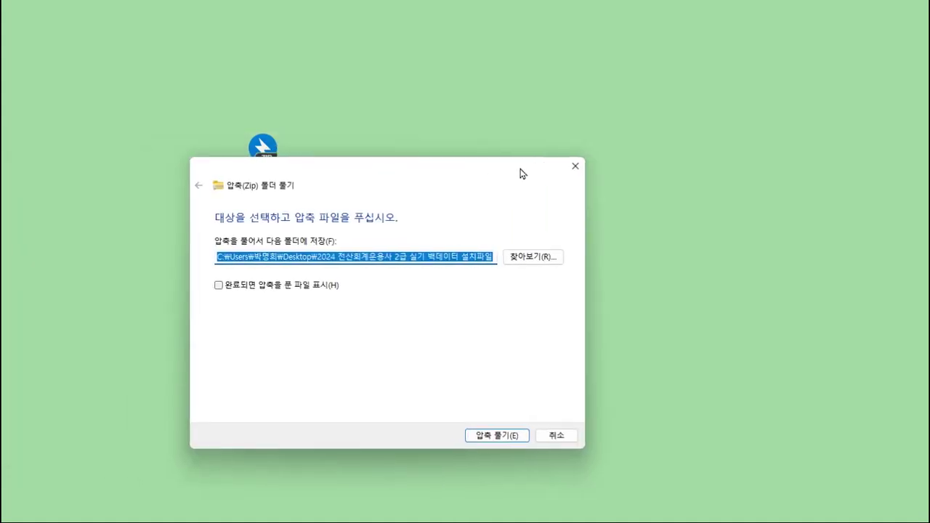
pyautogui.moveTo(519, 175); pyautogui.dragTo(473, 126)
pyautogui.click(461, 378)
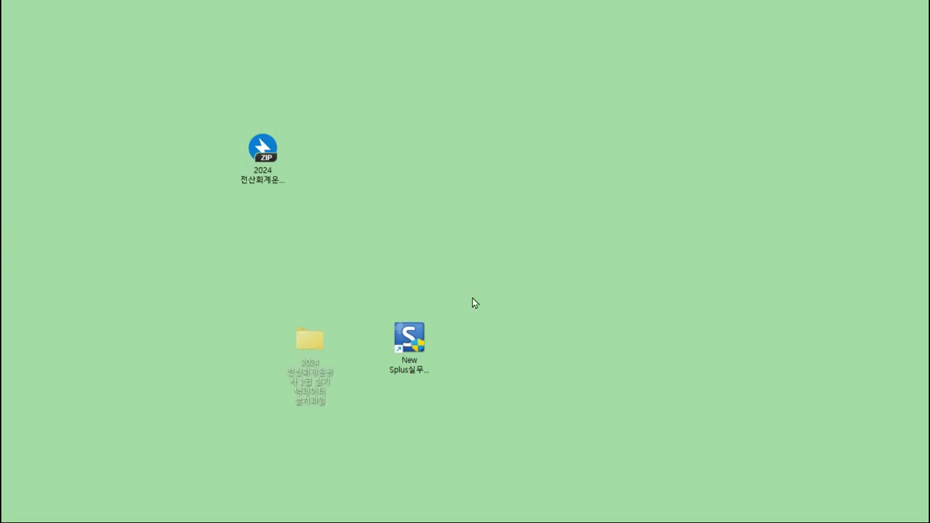
pyautogui.moveTo(310, 340); pyautogui.dragTo(436, 149)
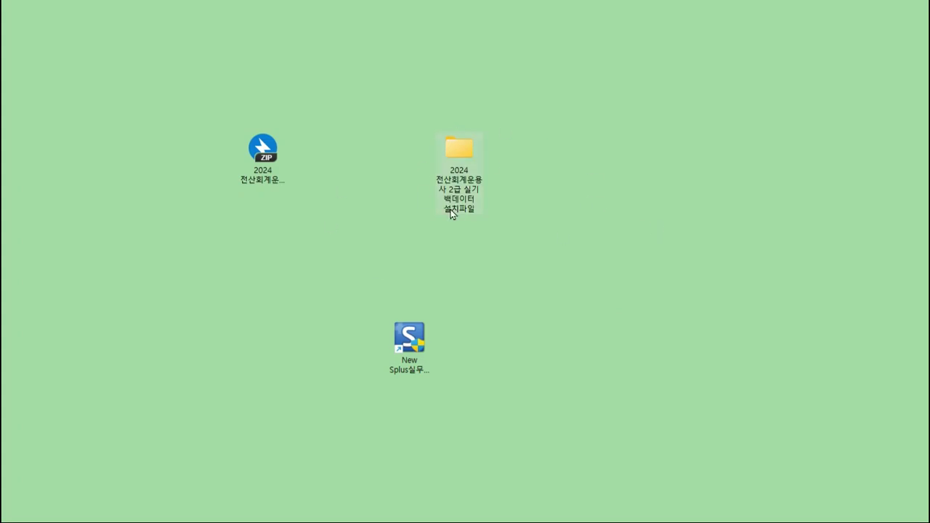
# - Run 2024 전산회계운용사 2급 실기 백데이터.exe from the extracted folder's inner 백데이터 folder
pyautogui.doubleClick(458, 162)
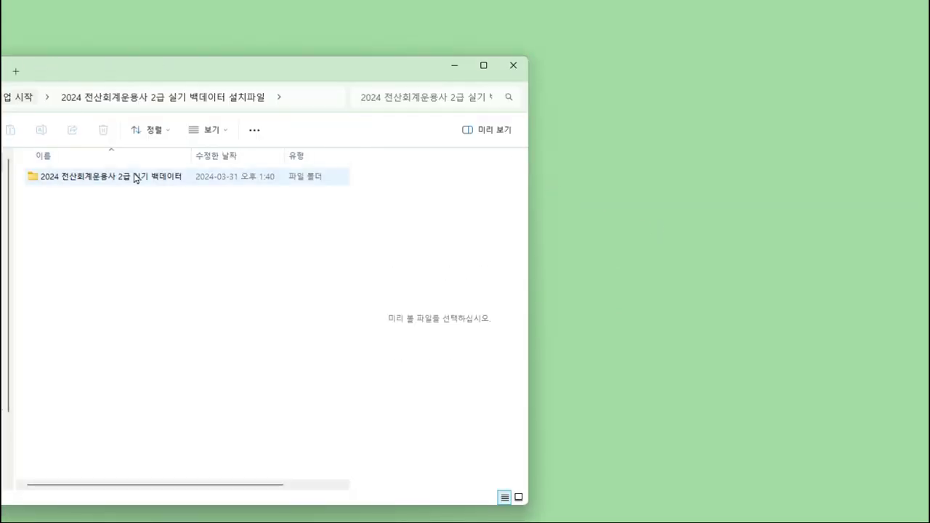
pyautogui.doubleClick(159, 182)
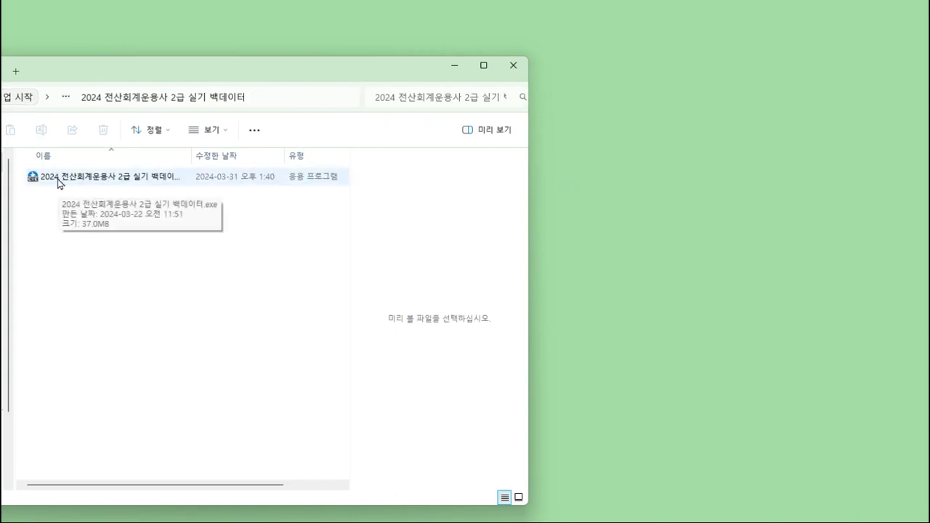
pyautogui.click(131, 182)
pyautogui.doubleClick(130, 182)
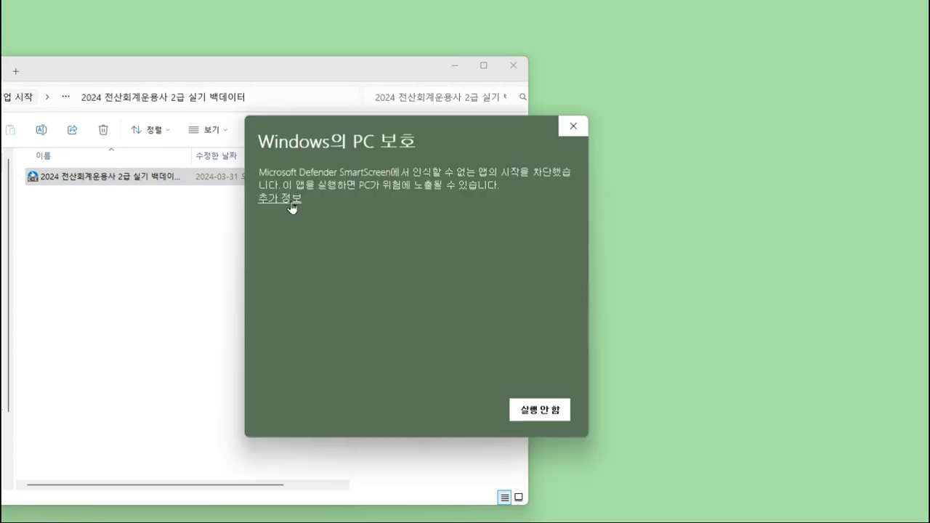
# - Let the unrecognised installer run past SmartScreen using 추가 정보 and 실행
pyautogui.moveTo(342, 131); pyautogui.dragTo(483, 127)
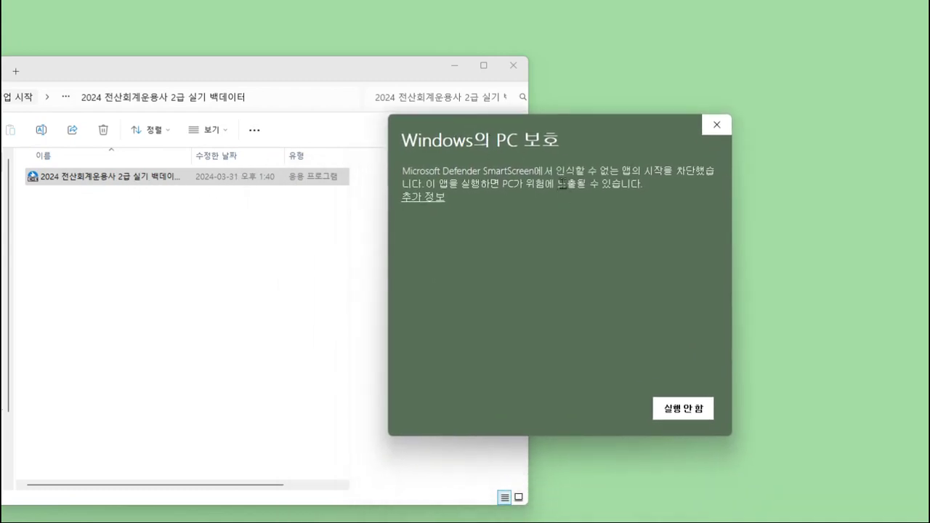
pyautogui.click(434, 200)
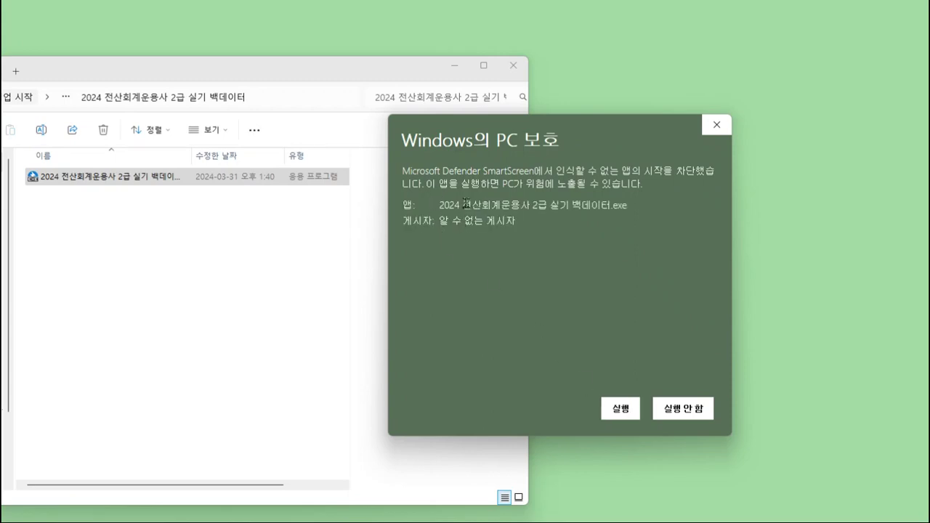
pyautogui.click(622, 411)
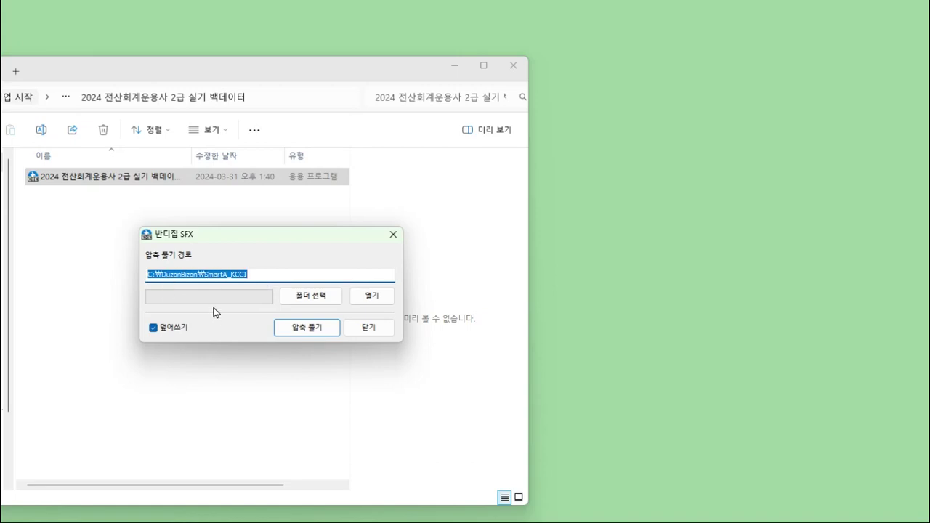
# - Extract the backup data into C:\DuzonBizon\SmartA_KCCI and acknowledge completion
pyautogui.click(295, 274)
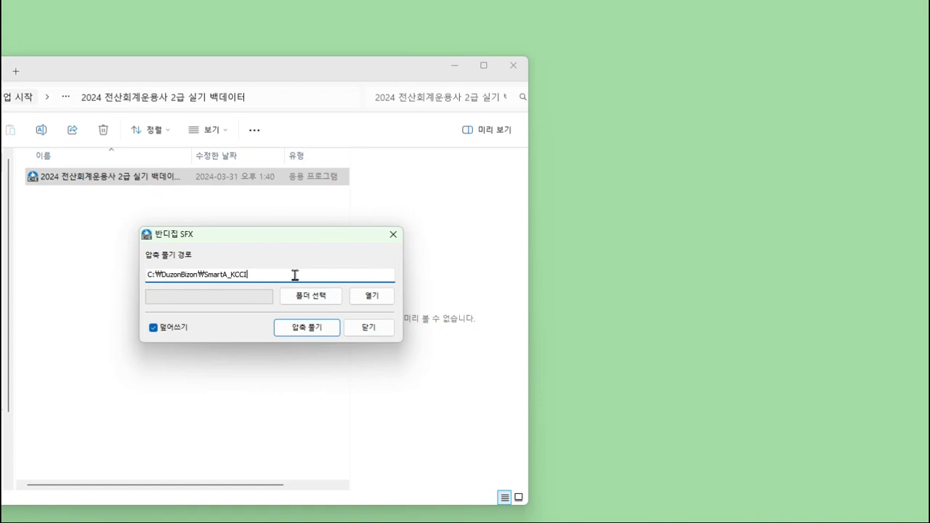
pyautogui.click(312, 331)
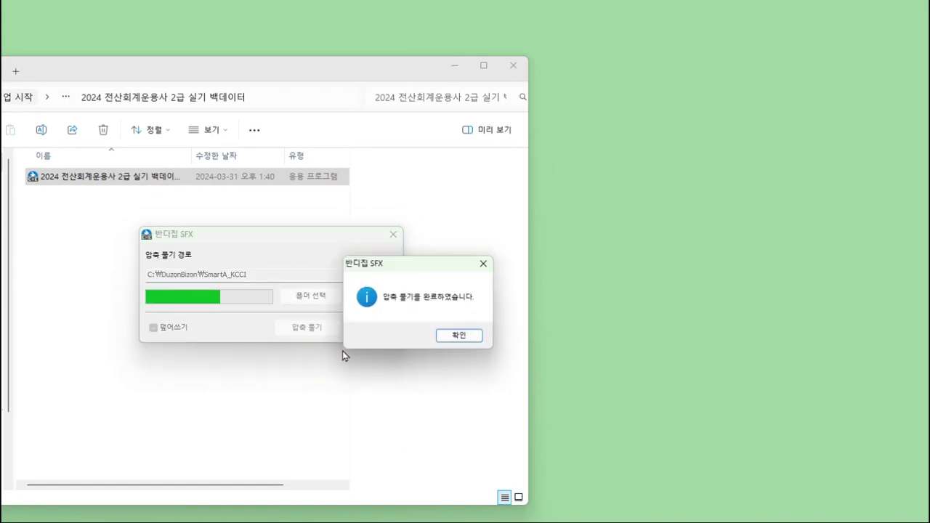
pyautogui.click(449, 338)
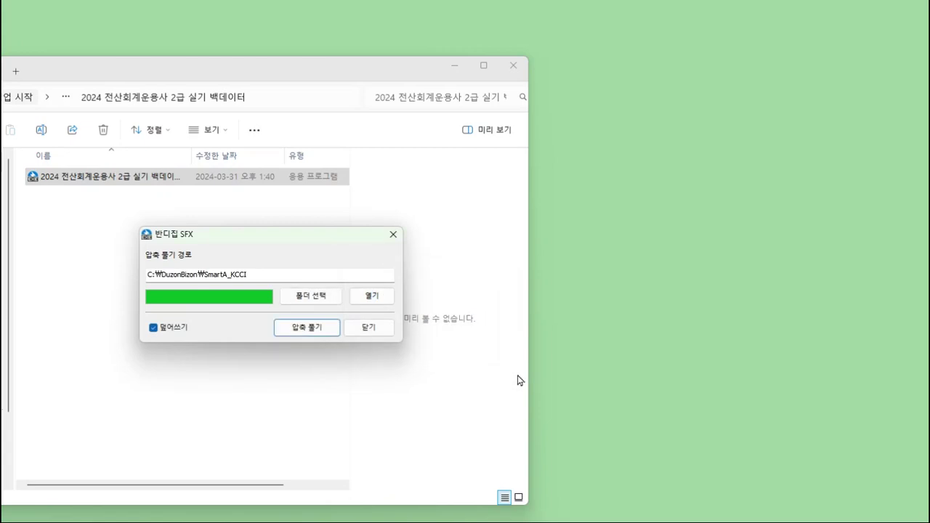
# - Check the SmartA_KCCI destination folder without changing the path, then close the self-extractor
pyautogui.click(299, 298)
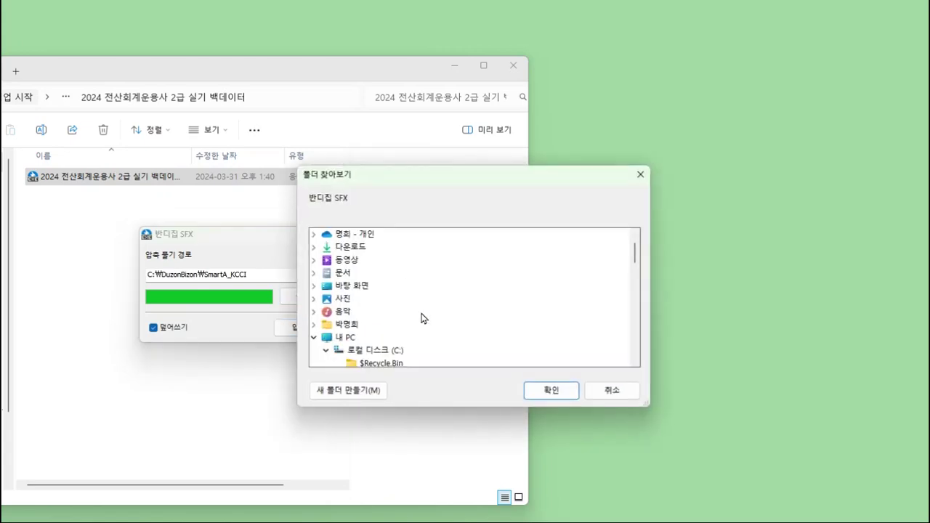
pyautogui.scroll(-3, 416, 315)
pyautogui.scroll(4, 416, 315)
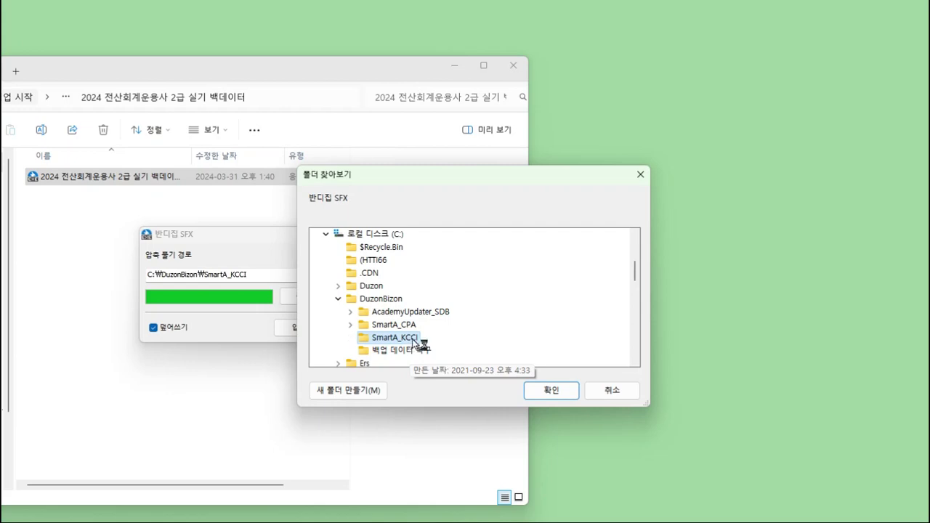
pyautogui.doubleClick(396, 338)
pyautogui.scroll(-2, 447, 322)
pyautogui.scroll(-1, 448, 314)
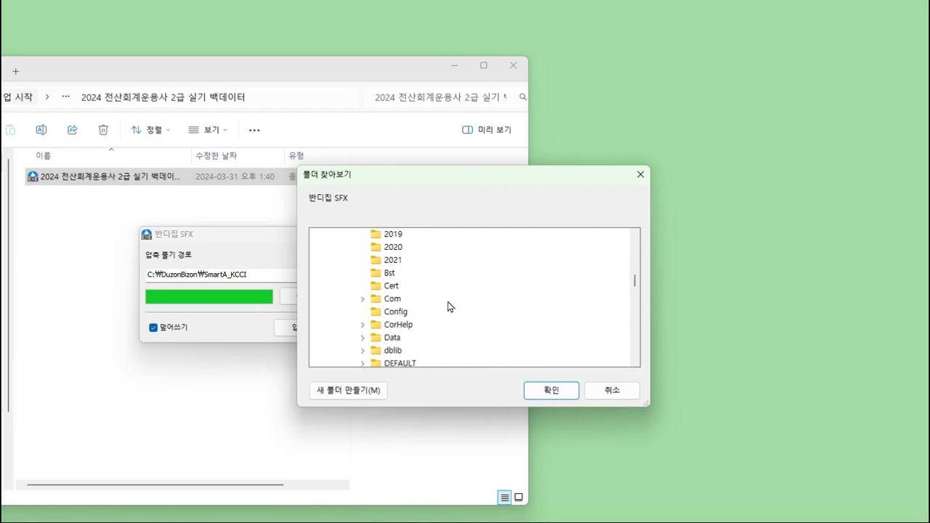
pyautogui.scroll(3, 440, 259)
pyautogui.scroll(-10, 440, 259)
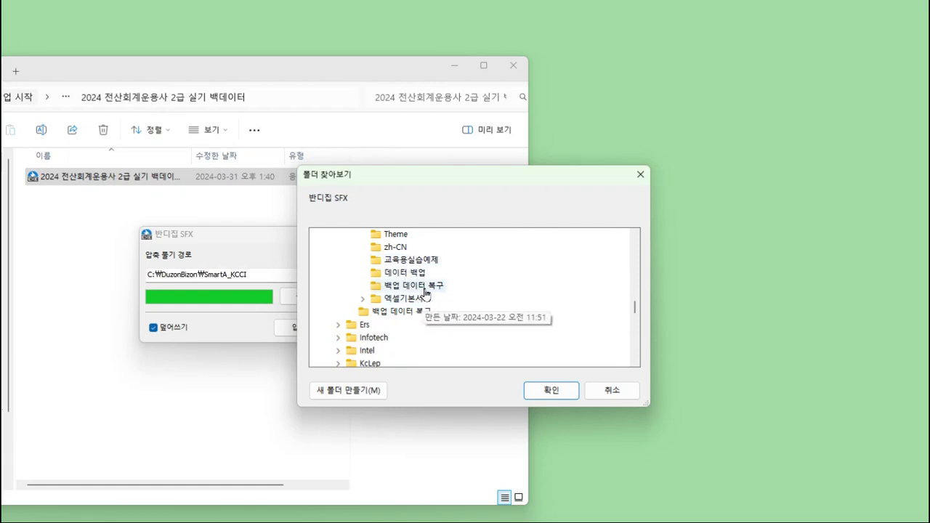
pyautogui.click(612, 390)
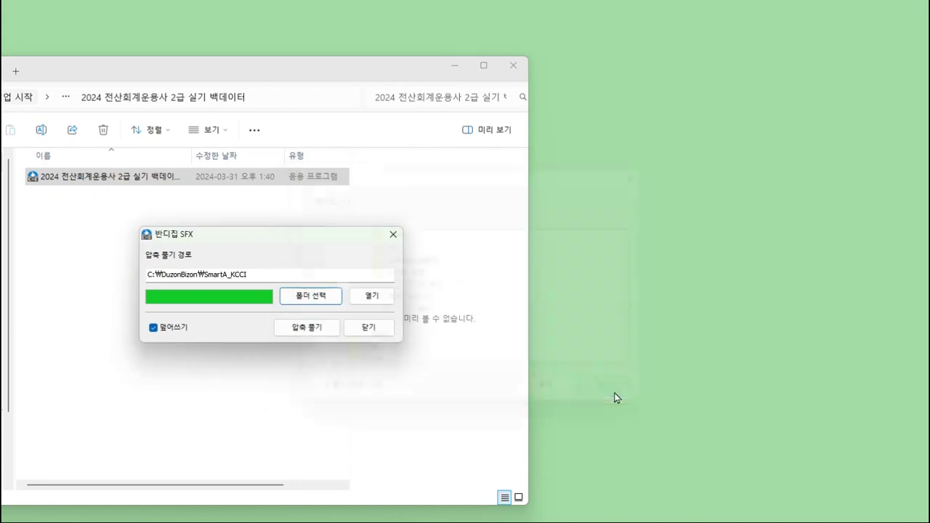
pyautogui.click(369, 327)
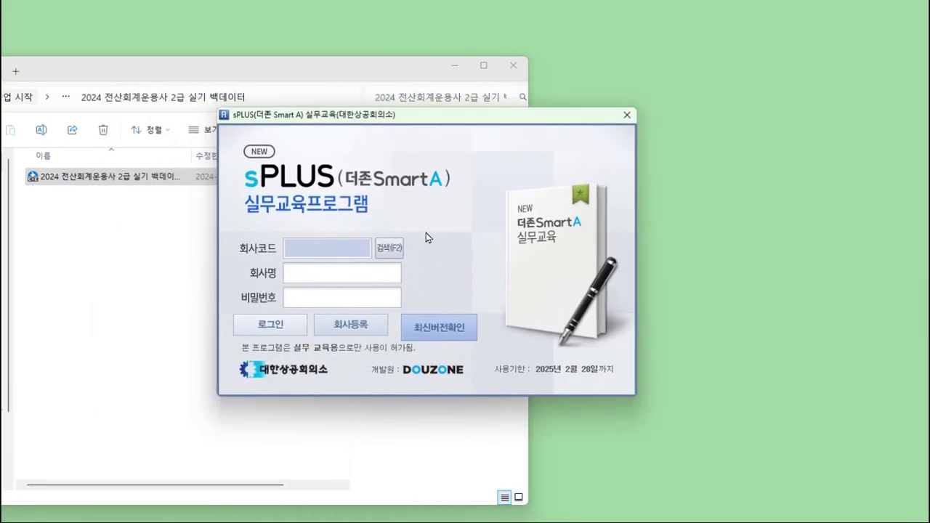
# - Check that the company lookup (검색 F2) is empty, cancel it, and minimize the Explorer window
pyautogui.click(390, 250)
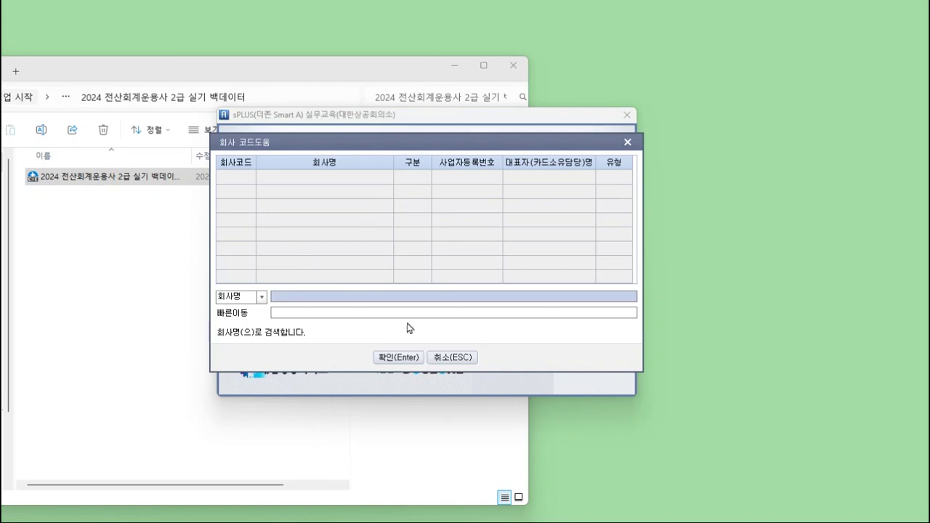
pyautogui.click(468, 356)
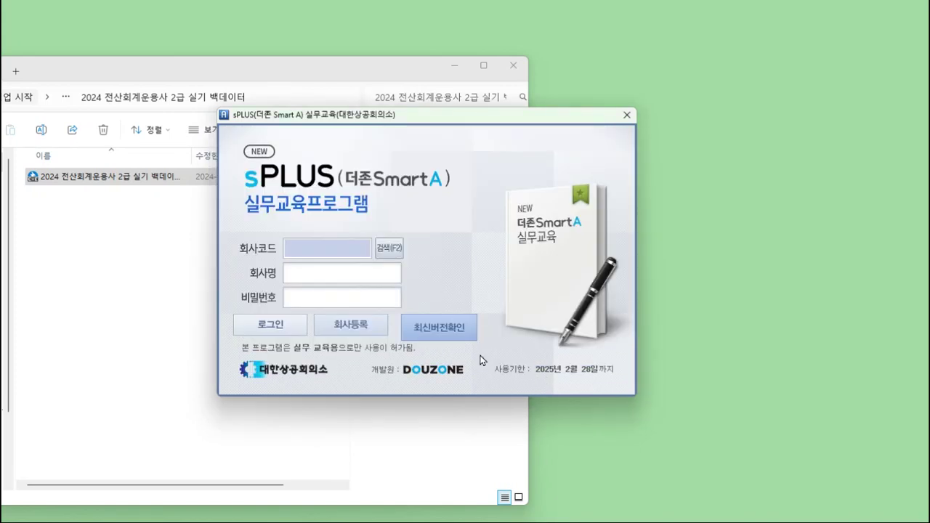
pyautogui.click(455, 67)
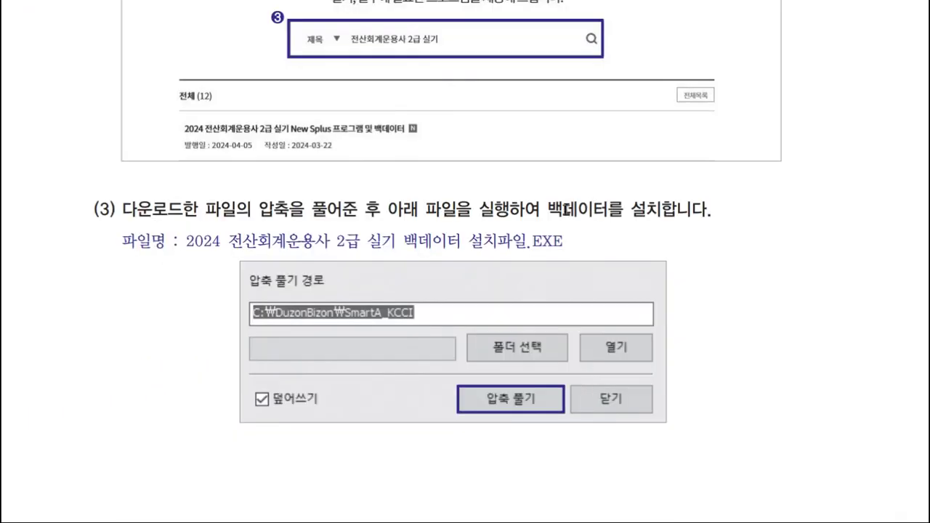
# - Mark up step (4)'s 회사등록 and login references with the highlighter, then erase the ink
pyautogui.scroll(-6, 498, 407)
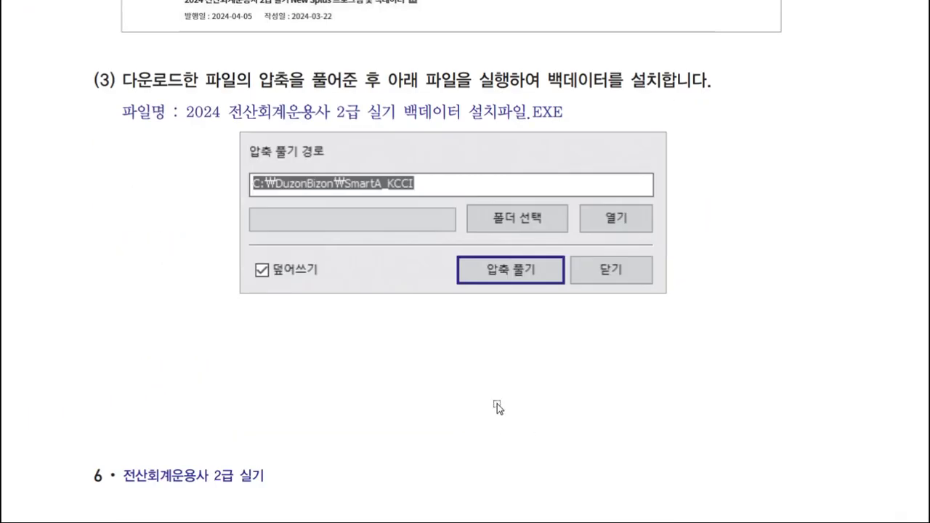
pyautogui.scroll(-4, 499, 400)
pyautogui.scroll(12, 499, 400)
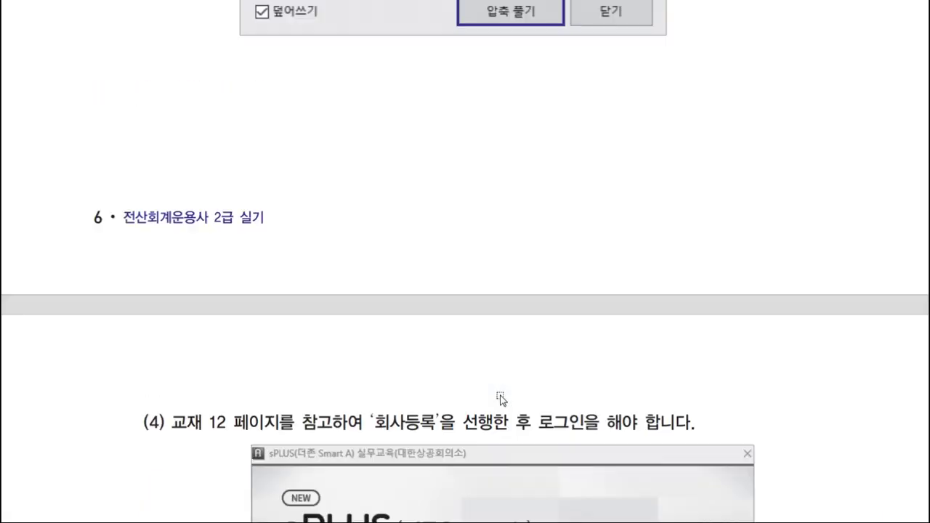
pyautogui.scroll(-6, 510, 367)
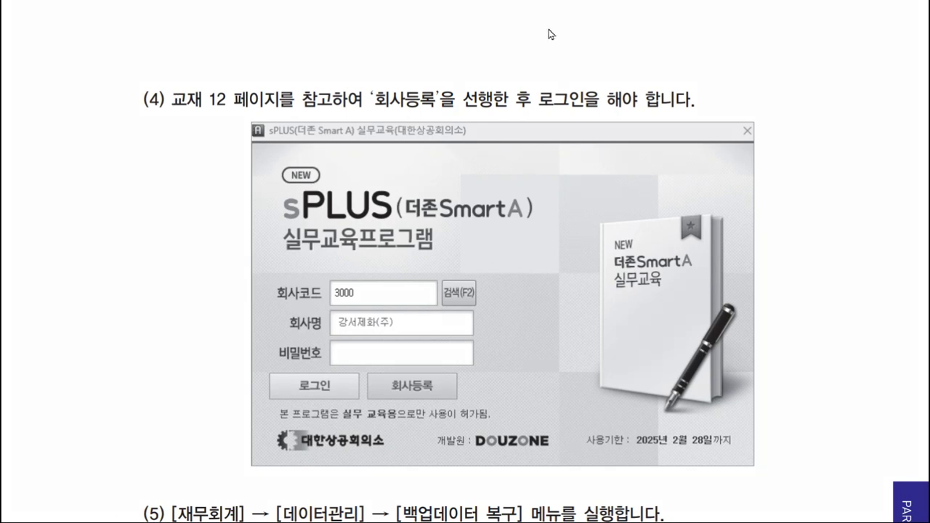
pyautogui.moveTo(172, 102); pyautogui.dragTo(319, 100)
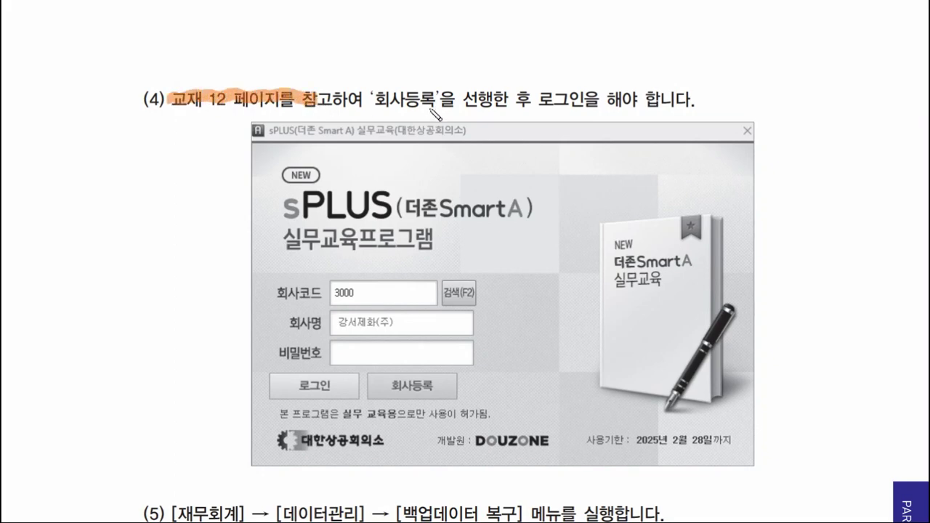
pyautogui.moveTo(431, 109)
pyautogui.mouseDown()
pyautogui.moveTo(414, 110)
pyautogui.moveTo(418, 93)
pyautogui.moveTo(397, 94)
pyautogui.mouseUp()
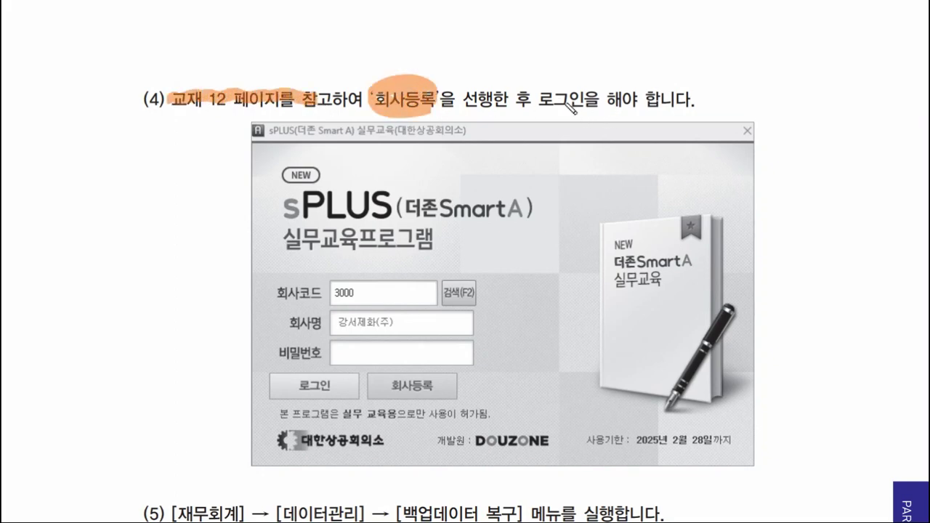
pyautogui.moveTo(541, 99); pyautogui.dragTo(586, 102)
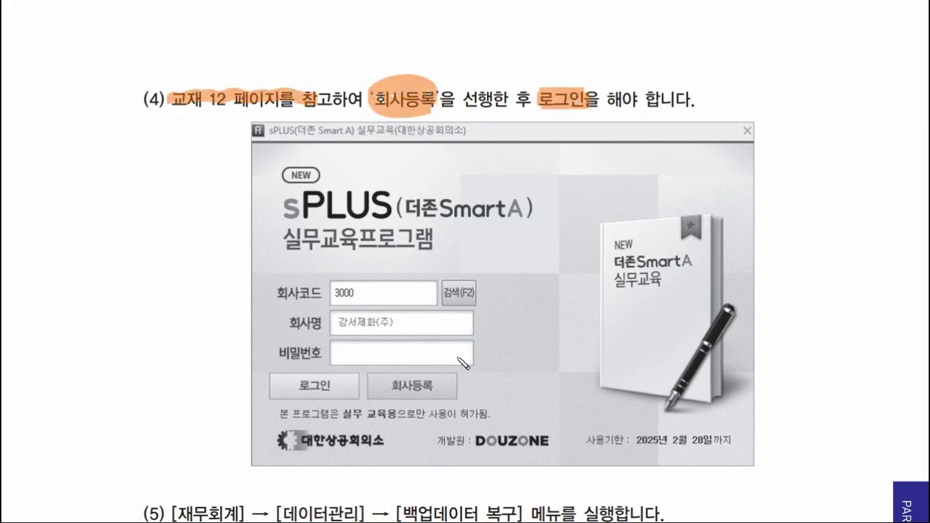
pyautogui.moveTo(385, 386); pyautogui.dragTo(397, 391)
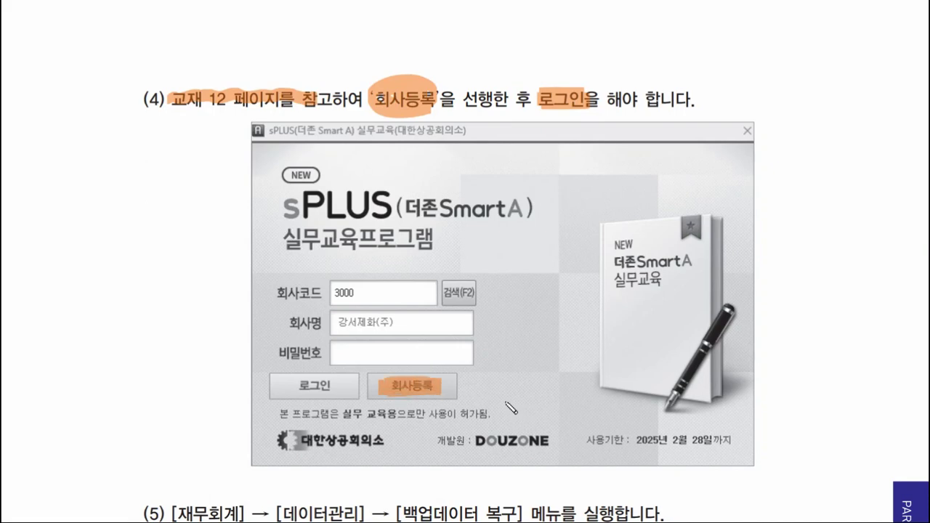
pyautogui.moveTo(127, 384)
pyautogui.mouseDown()
pyautogui.moveTo(305, 287)
pyautogui.moveTo(355, 295)
pyautogui.mouseUp()
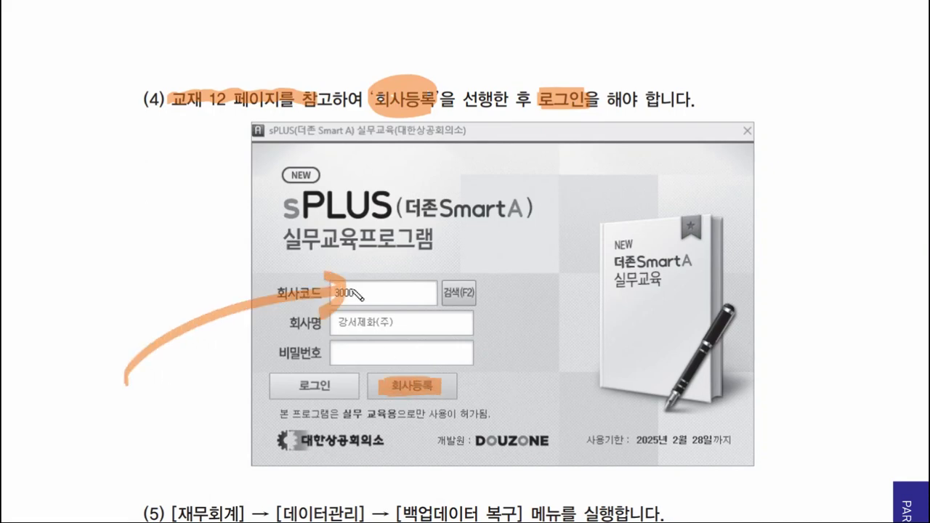
pyautogui.moveTo(396, 43); pyautogui.dragTo(436, 38)
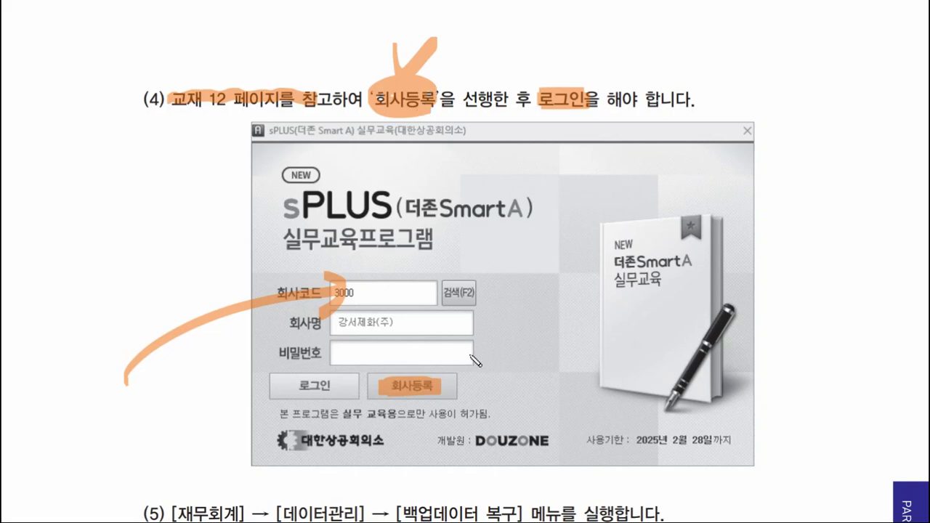
pyautogui.press('e')
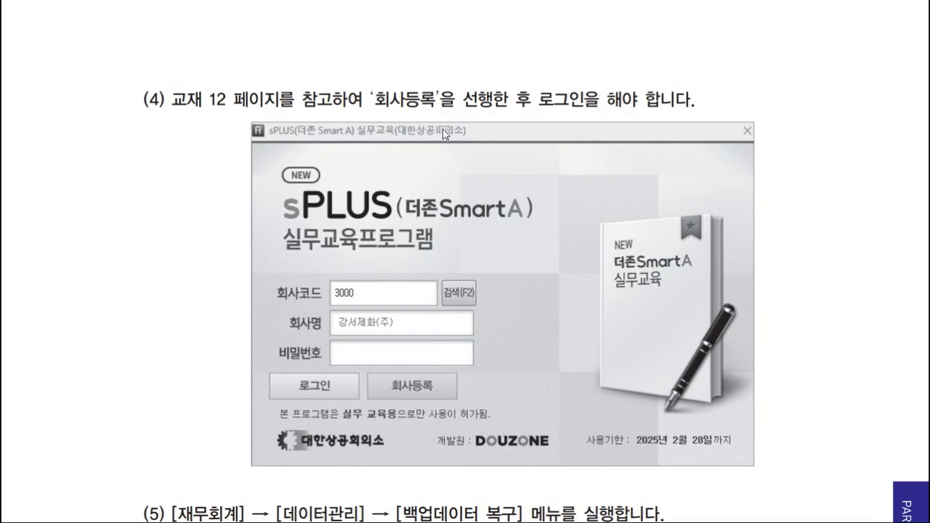
# - Scroll to Chapter 02's 회사등록 input example for company 3000 강서제화(주)
pyautogui.scroll(-20, 176, 369)
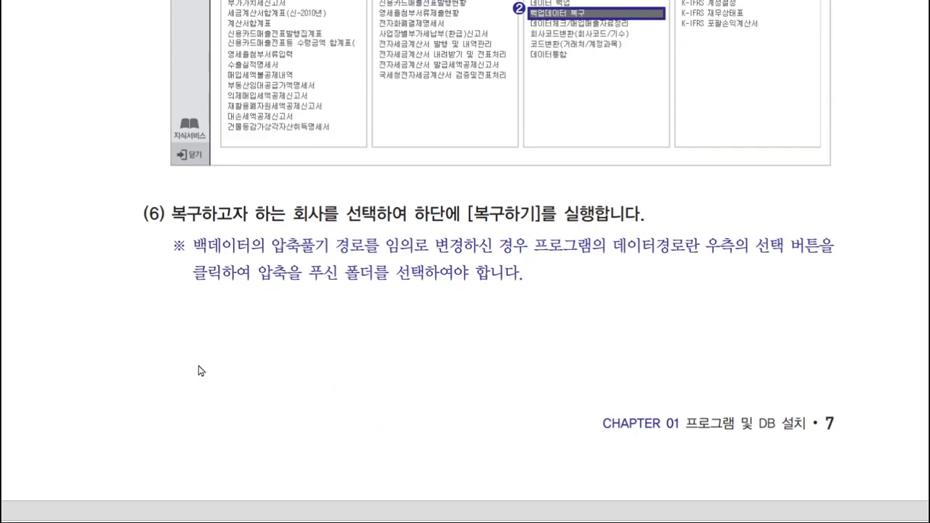
pyautogui.scroll(-15, 276, 338)
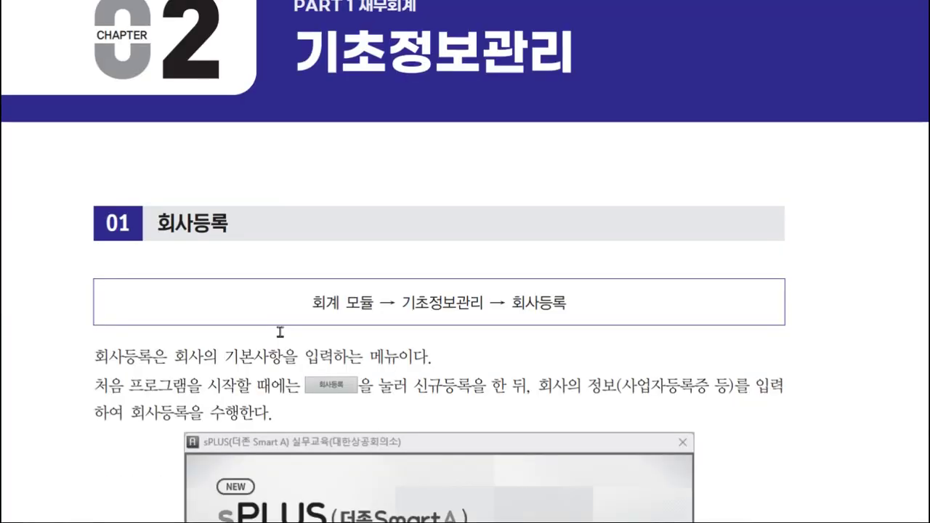
pyautogui.scroll(-1, 209, 92)
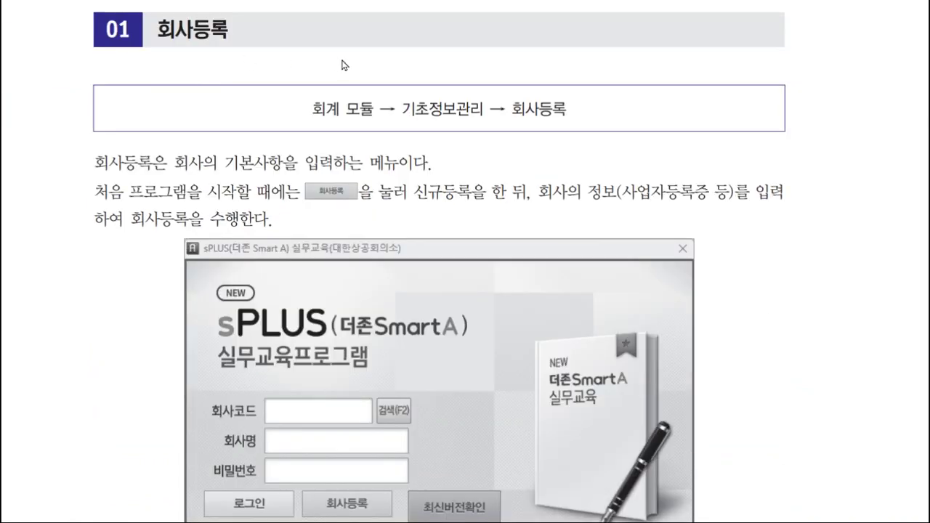
pyautogui.scroll(-2, 493, 320)
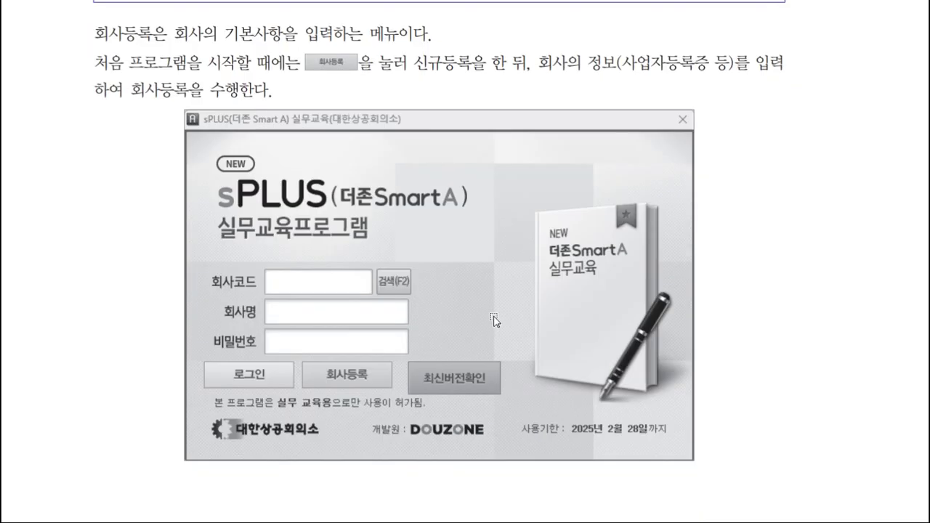
pyautogui.scroll(-14, 493, 321)
pyautogui.scroll(3, 515, 307)
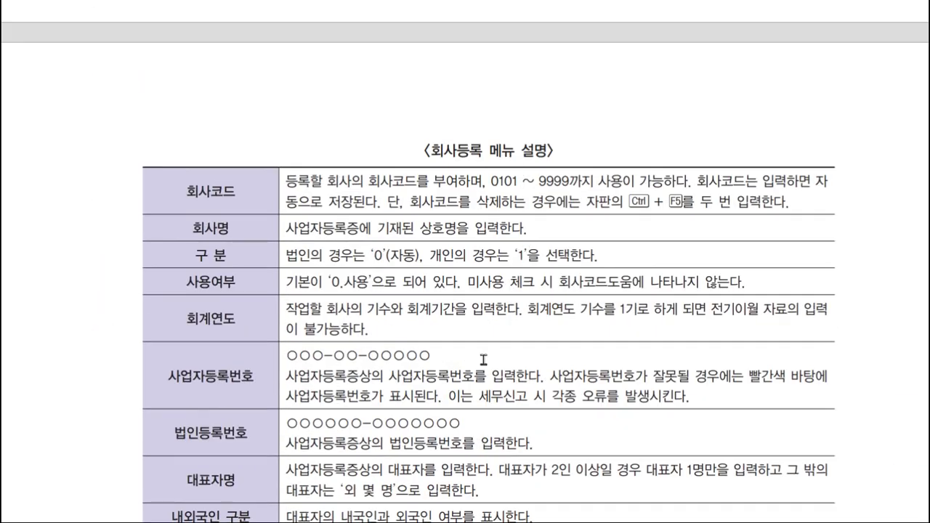
pyautogui.scroll(-15, 483, 359)
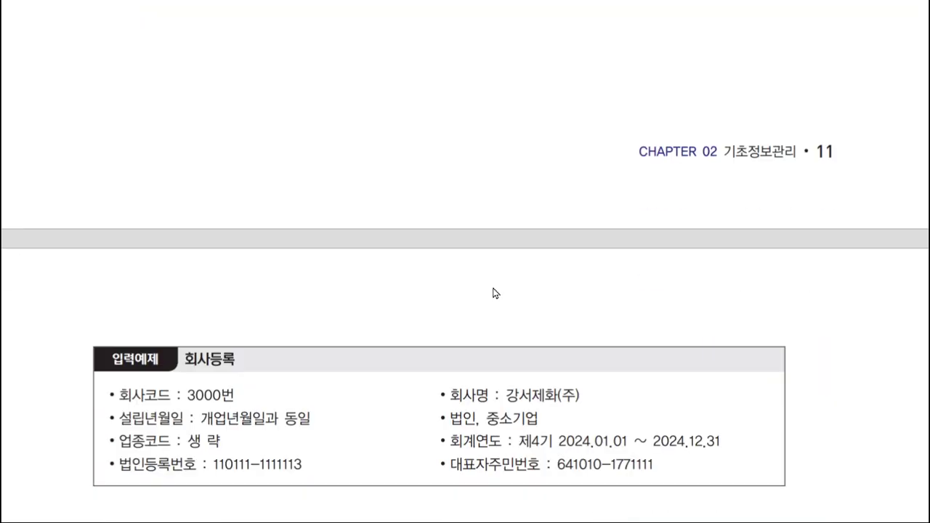
pyautogui.scroll(-5, 493, 293)
pyautogui.scroll(-15, 505, 211)
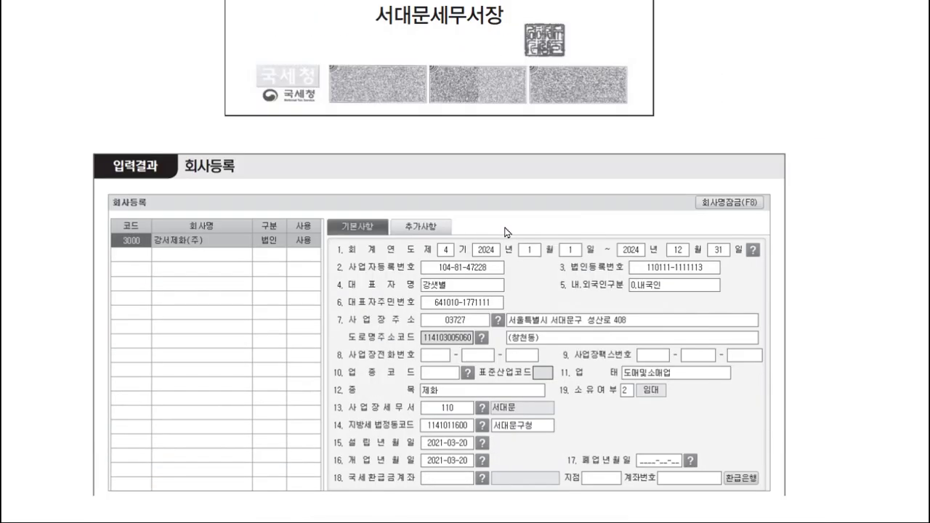
pyautogui.scroll(15, 191, 229)
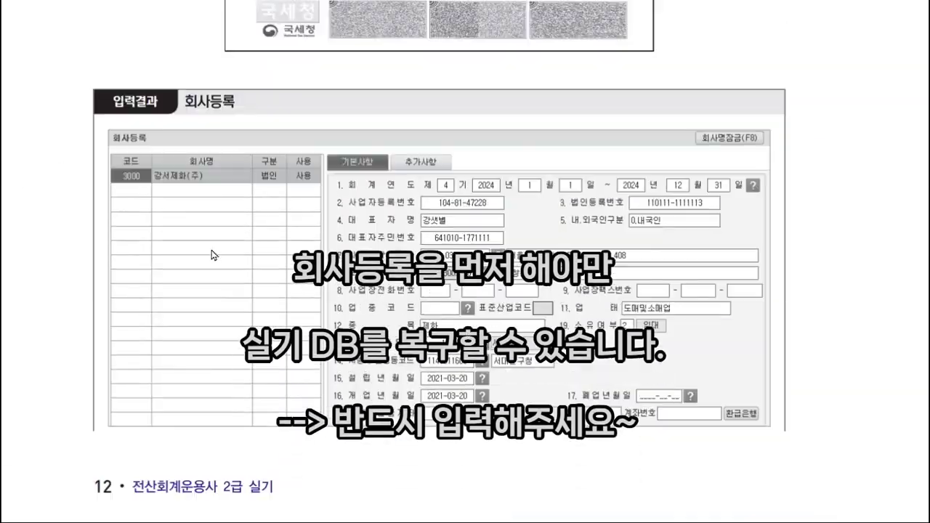
pyautogui.scroll(-1, 228, 168)
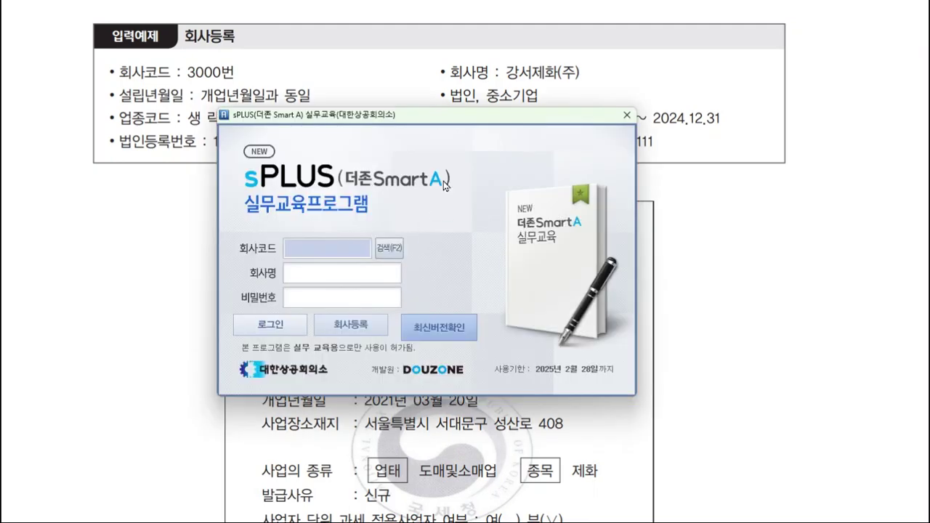
# - Move the login window aside and open the blank 회사등록 window beside the example
pyautogui.moveTo(487, 119); pyautogui.dragTo(365, 144)
pyautogui.moveTo(496, 137); pyautogui.dragTo(510, 132)
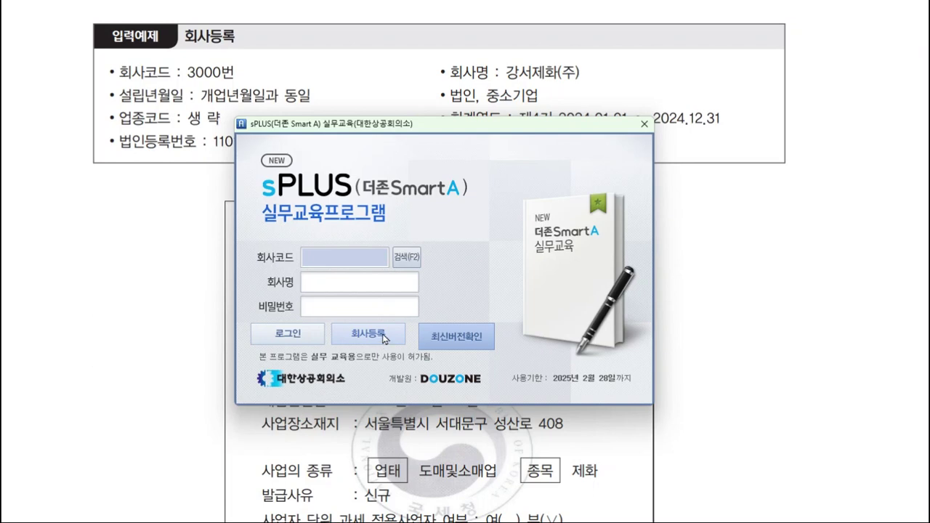
pyautogui.click(384, 338)
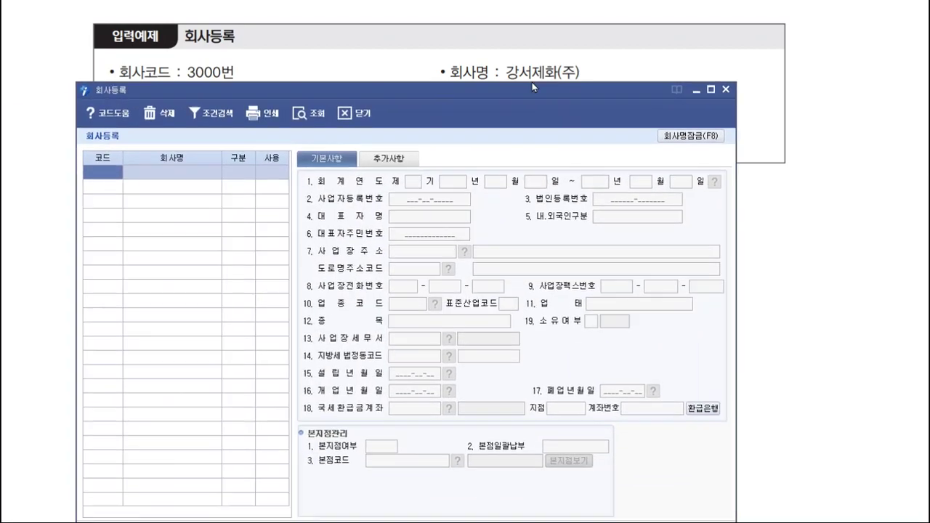
pyautogui.moveTo(532, 82); pyautogui.dragTo(575, 128)
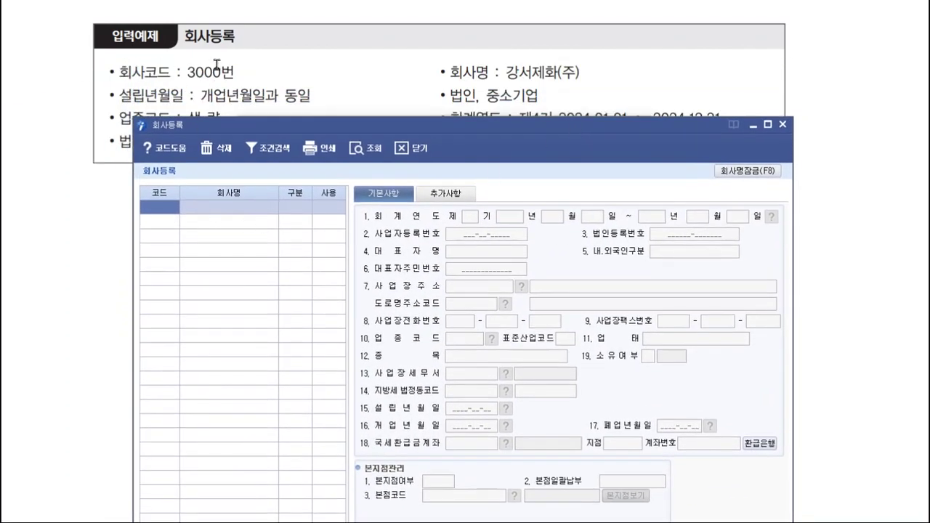
# - Register company code 3000 as 강서제화(주), type 법인, fixing a typo in the name
pyautogui.write('3000')
pyautogui.press('Return')
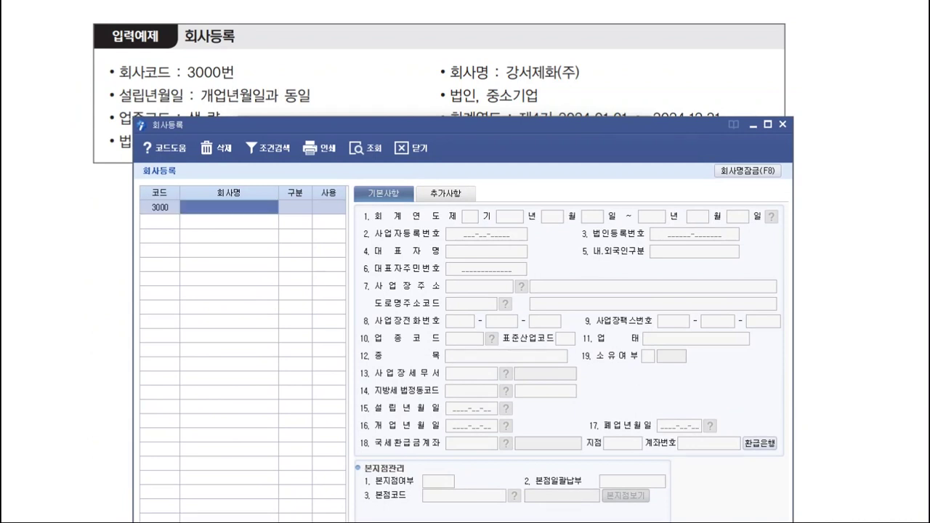
pyautogui.write('ㄱ')
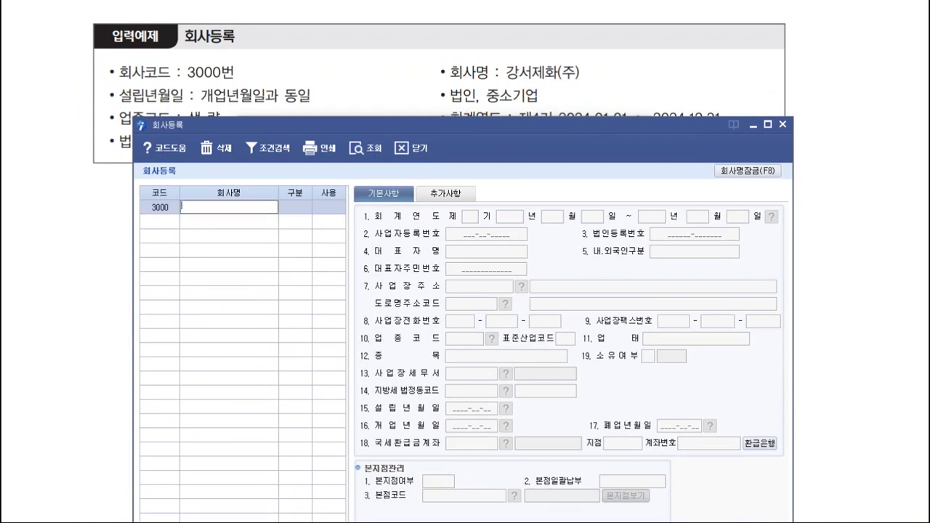
pyautogui.write('ㅏㅇ서제화(주)')
pyautogui.press('Return')
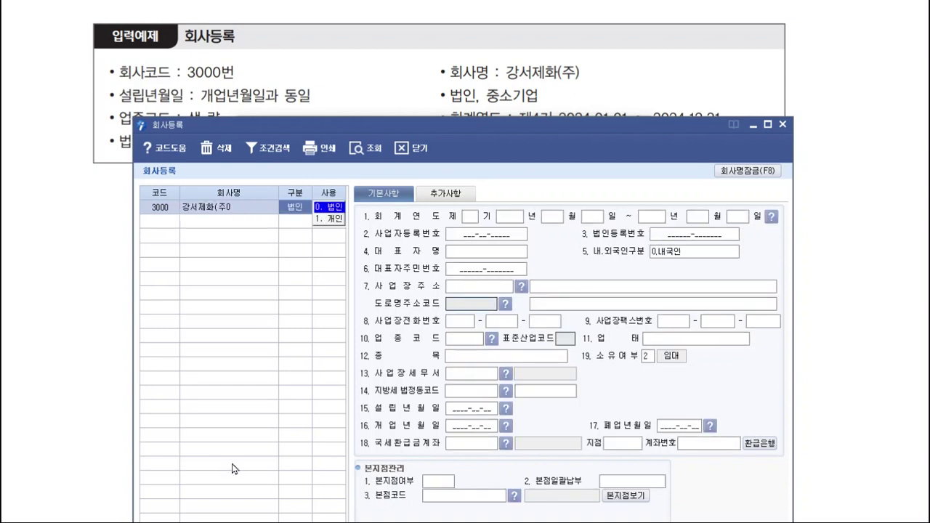
pyautogui.press('Return')
pyautogui.click(262, 208)
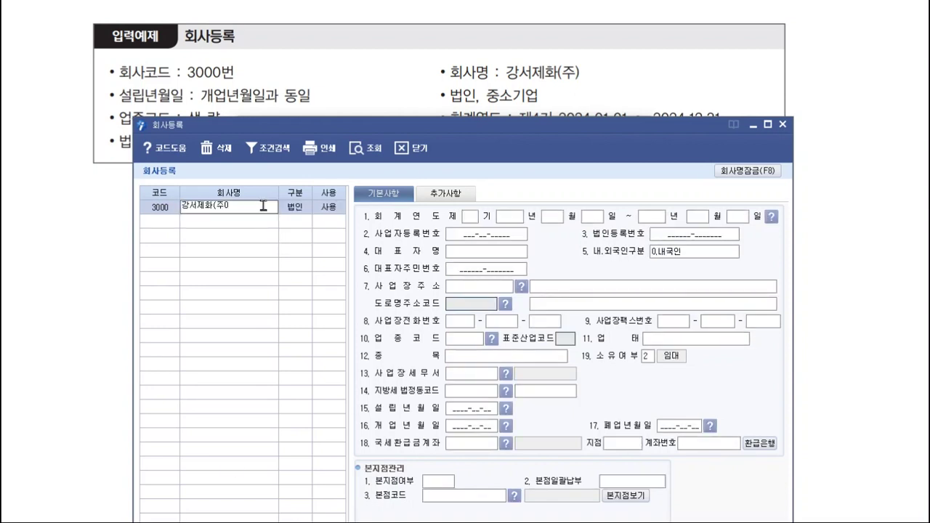
pyautogui.press('BackSpace')
pyautogui.write(')')
pyautogui.press('Return')
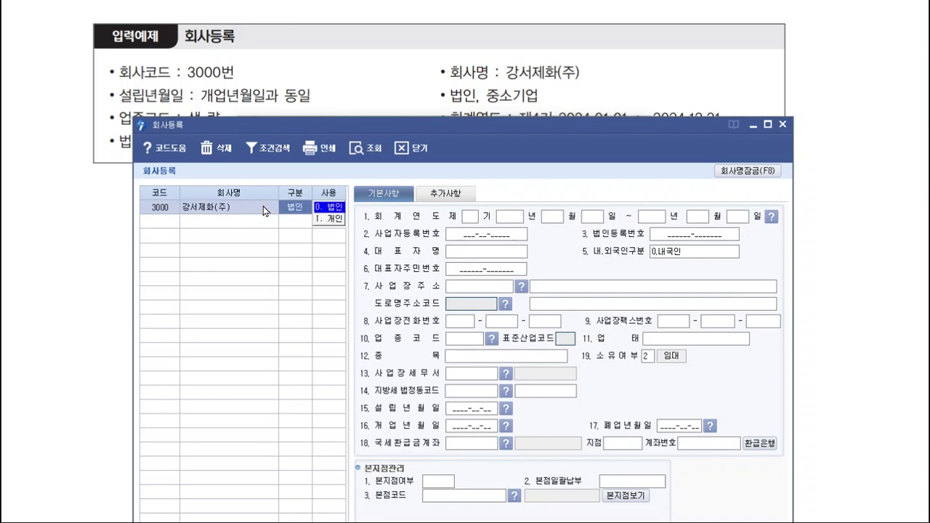
pyautogui.press('Return')
pyautogui.press('Return')
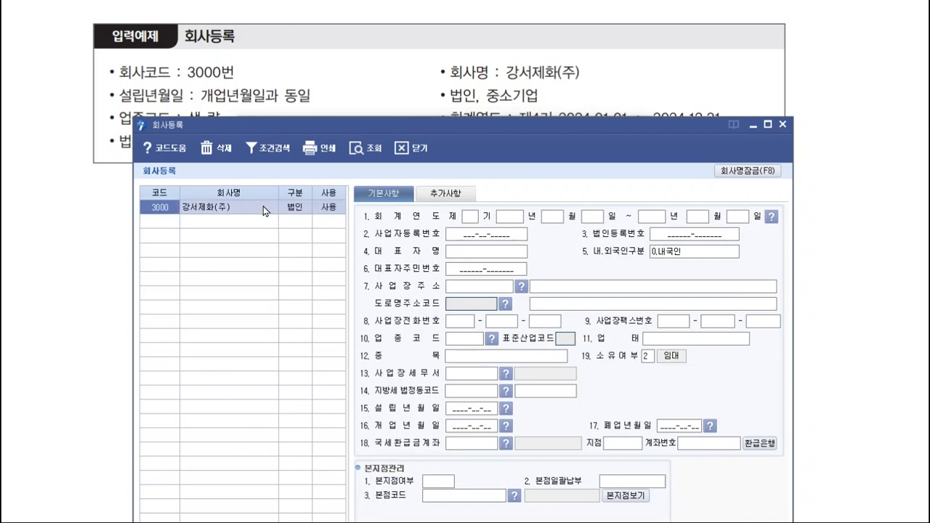
# - Set 회계연도 제4기 starting in 2024, accepting the 2024-01-01 to 2024-12-31 dates
pyautogui.scroll(-1, 393, 115)
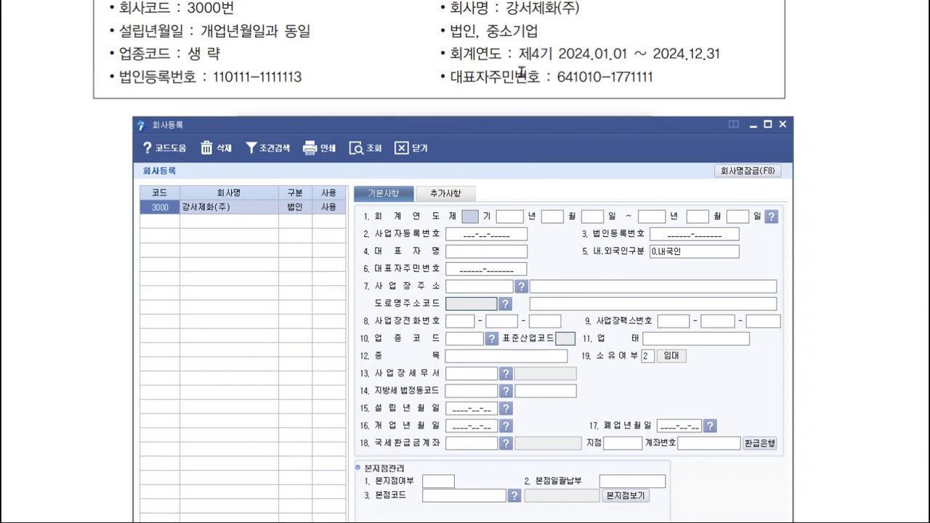
pyautogui.write('4')
pyautogui.press('Return')
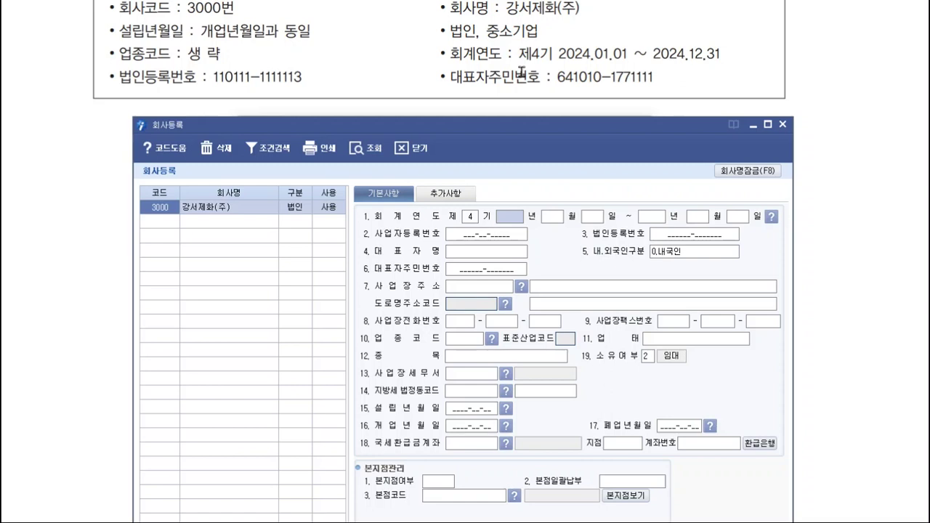
pyautogui.write('2024')
pyautogui.press('Return')
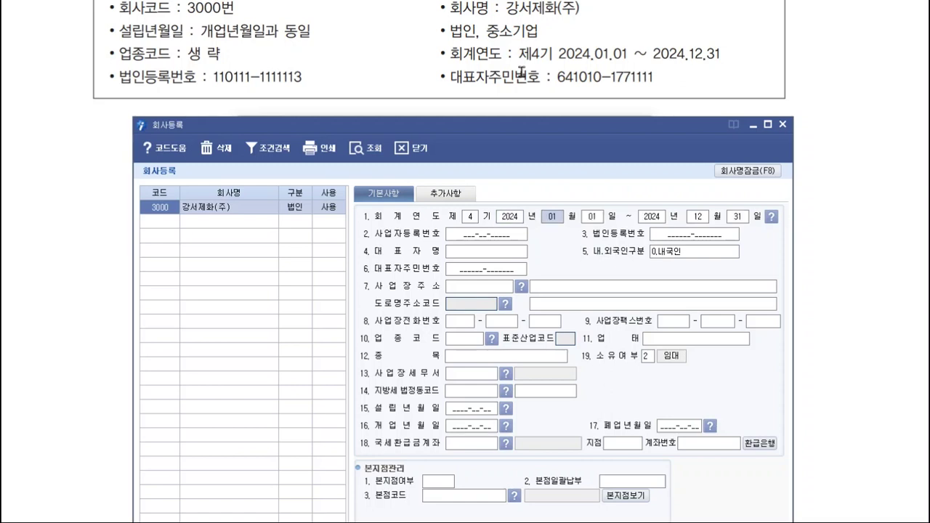
pyautogui.press('Return')
pyautogui.press('Return')
pyautogui.press('Return')
pyautogui.press('Return')
pyautogui.press('Return')
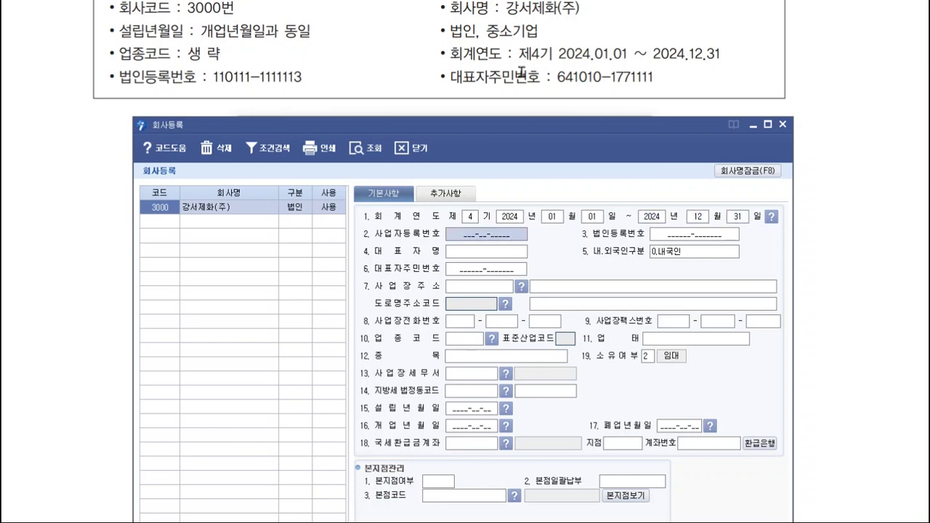
# - Enter the business and corporate registration numbers from the certificate
pyautogui.scroll(4, 502, 77)
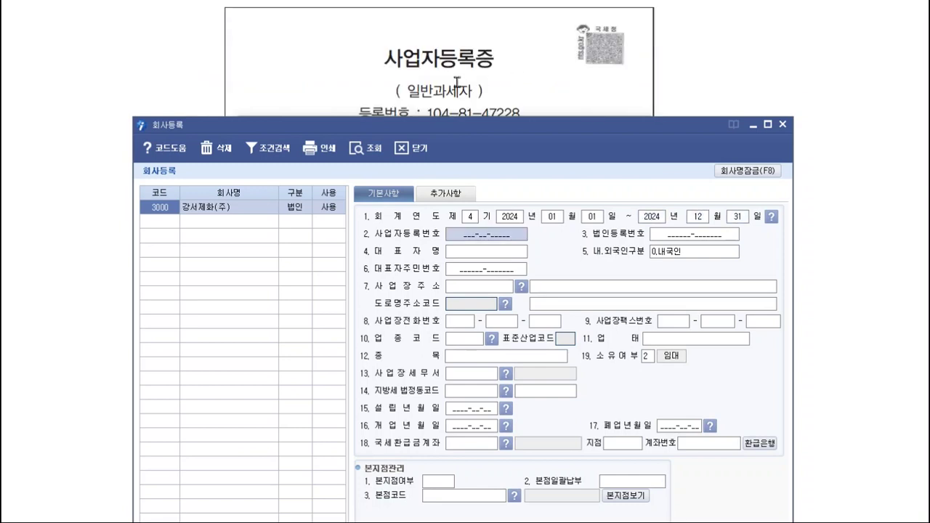
pyautogui.scroll(-2, 486, 96)
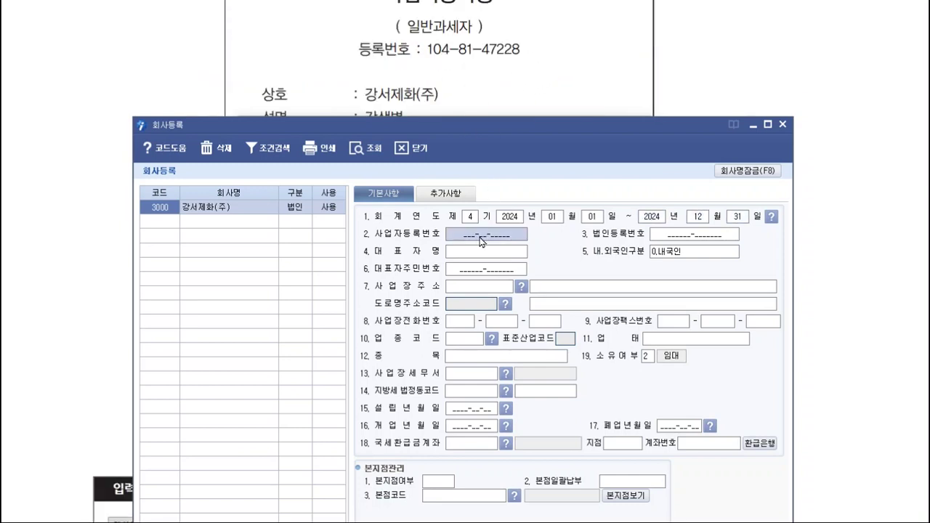
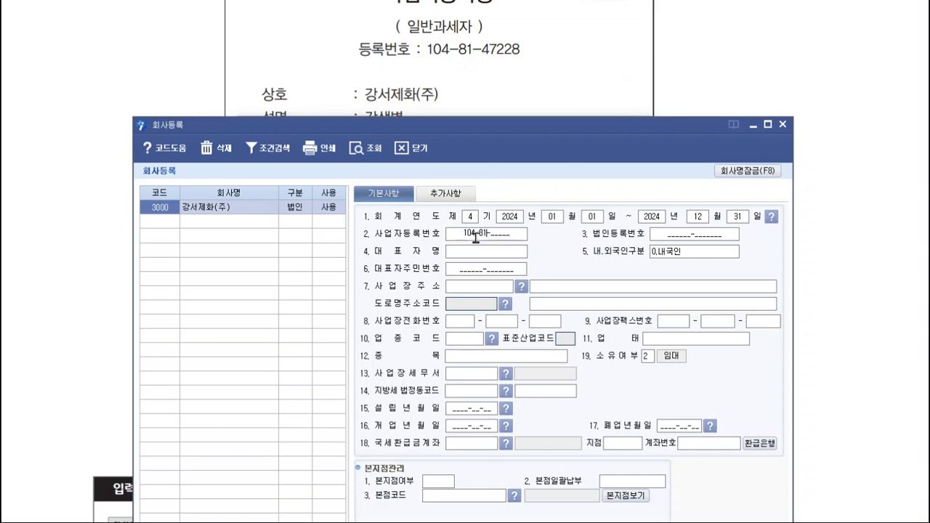
pyautogui.press('Return')
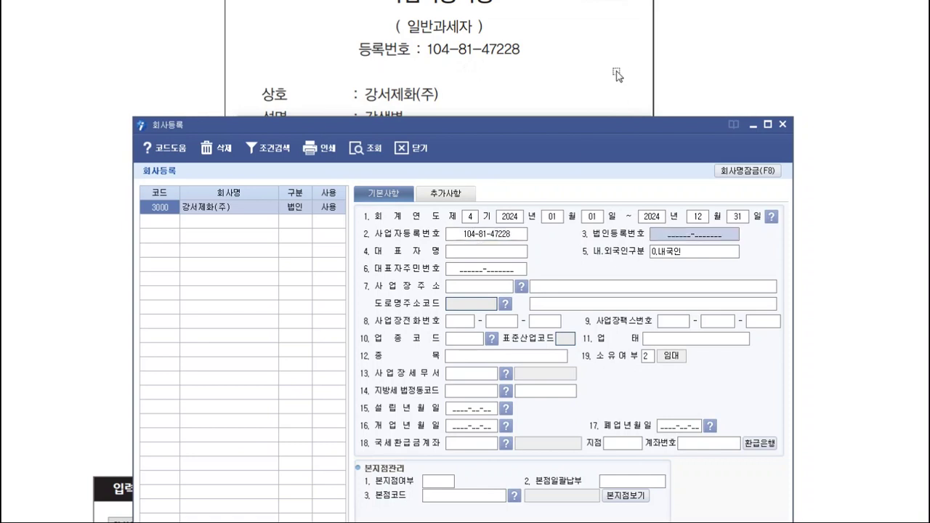
pyautogui.scroll(-3, 386, 87)
pyautogui.scroll(-2, 384, 94)
pyautogui.scroll(3, 386, 91)
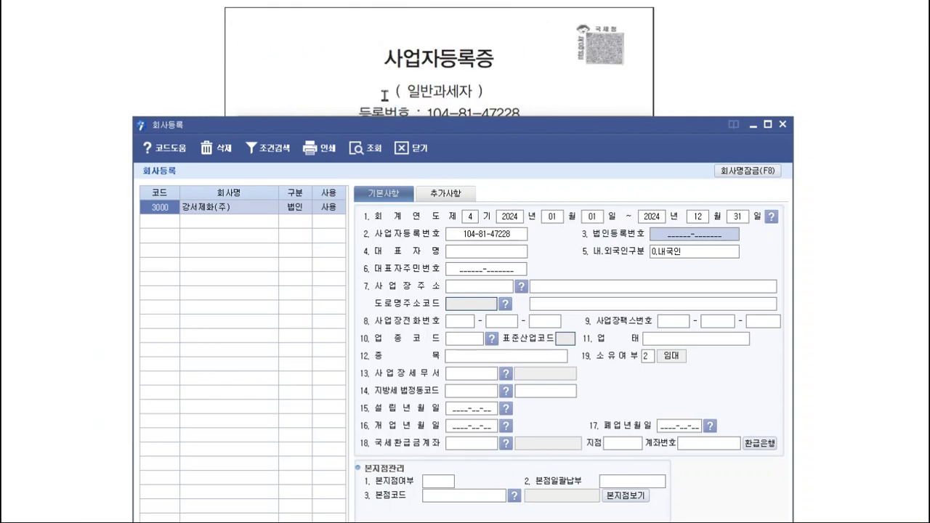
pyautogui.scroll(-8, 384, 93)
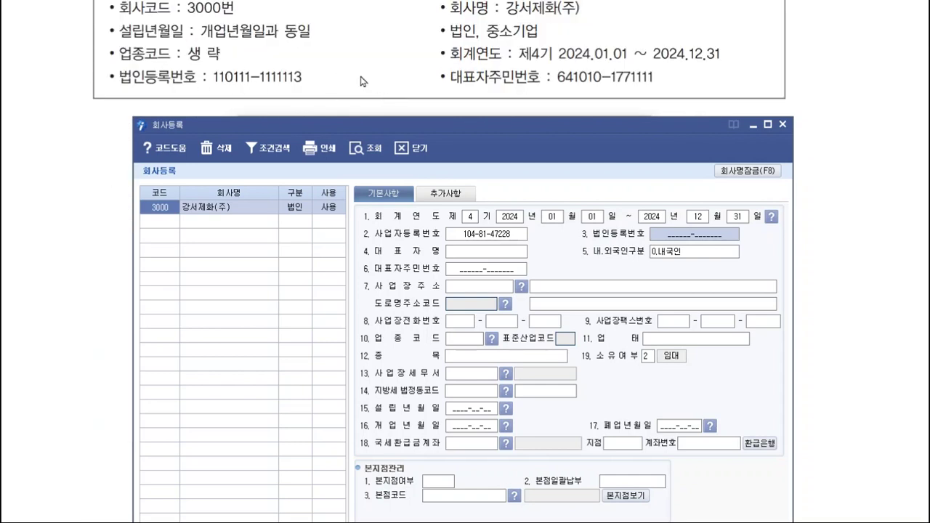
pyautogui.write('1101')
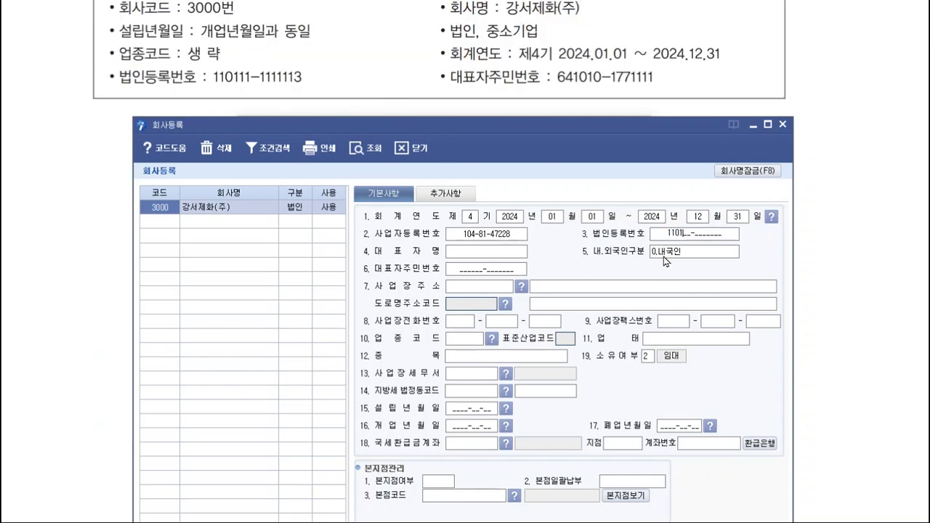
pyautogui.write('11-1111113')
pyautogui.press('Return')
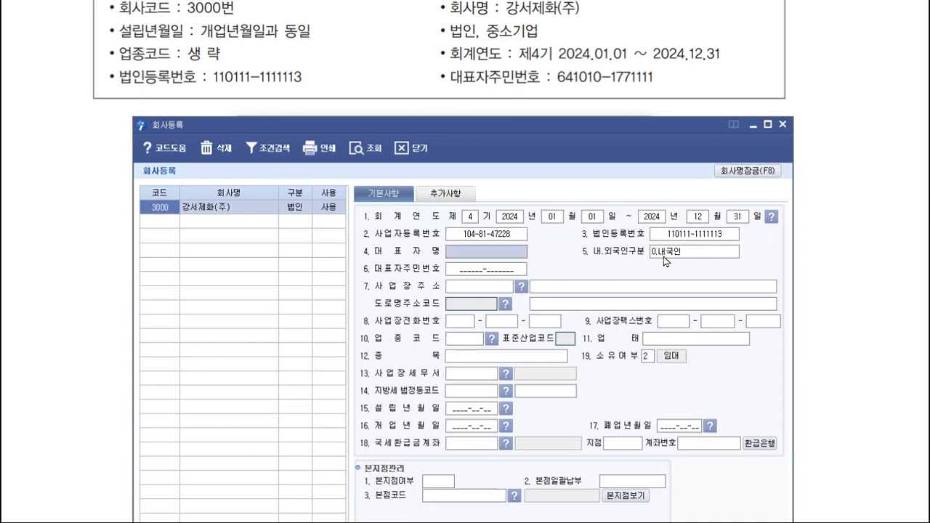
# - Enter the representative's name and resident registration number, then revisit the registration and address fields
pyautogui.scroll(-10, 506, 48)
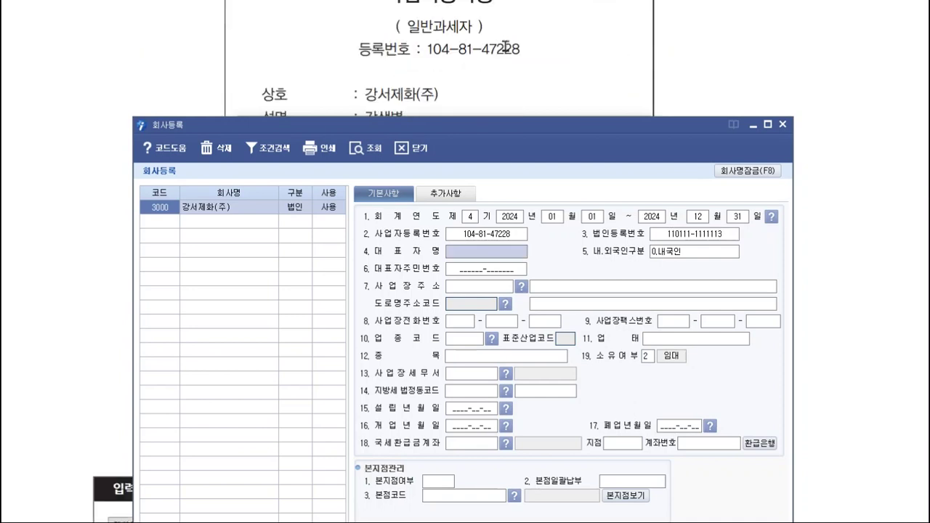
pyautogui.write('ㄱㅇㅅ')
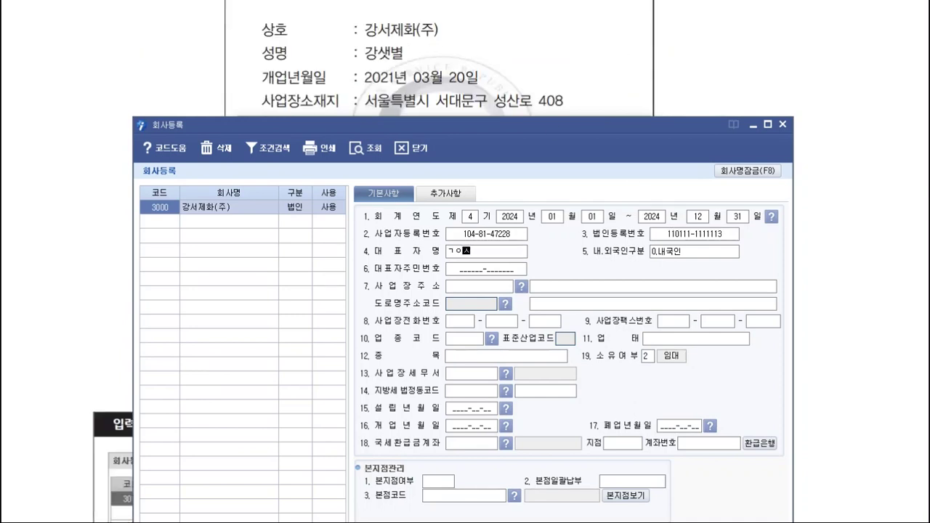
pyautogui.write('강ㅅㅅ별')
pyautogui.press('Return')
pyautogui.press('Return')
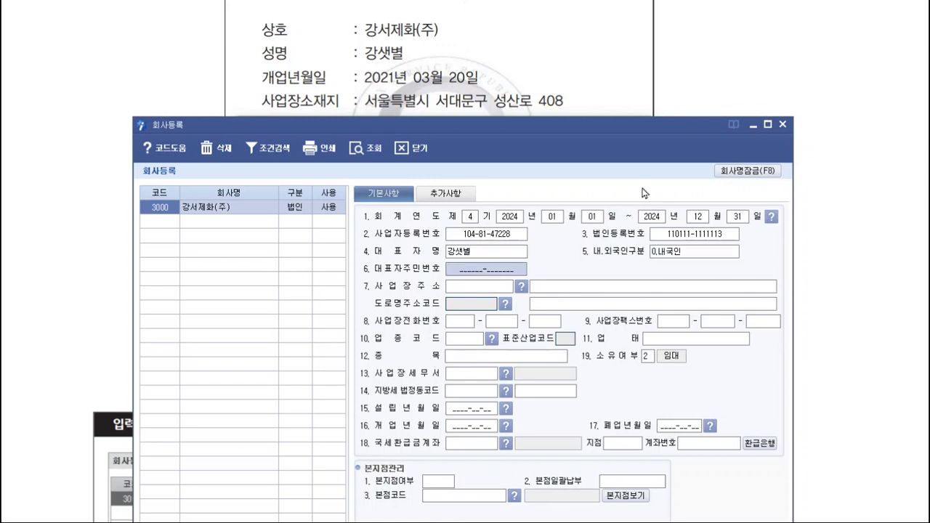
pyautogui.scroll(4, 559, 102)
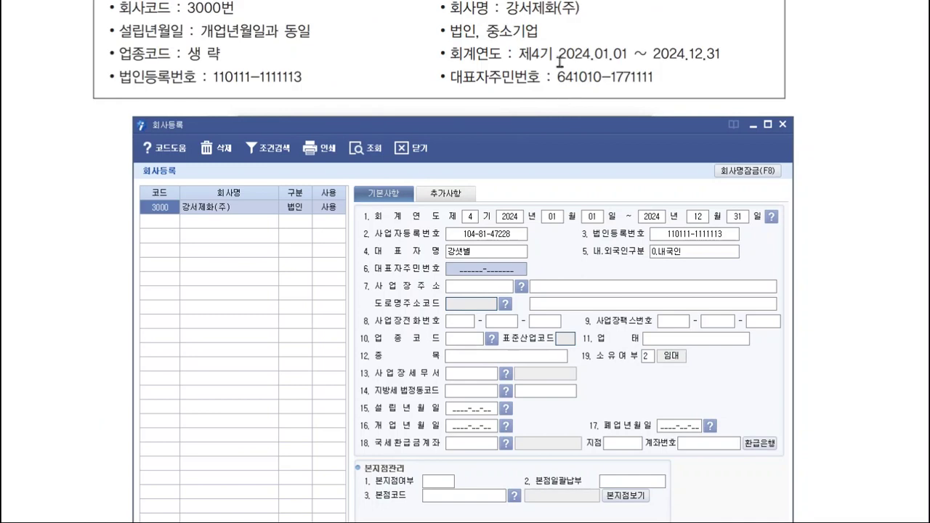
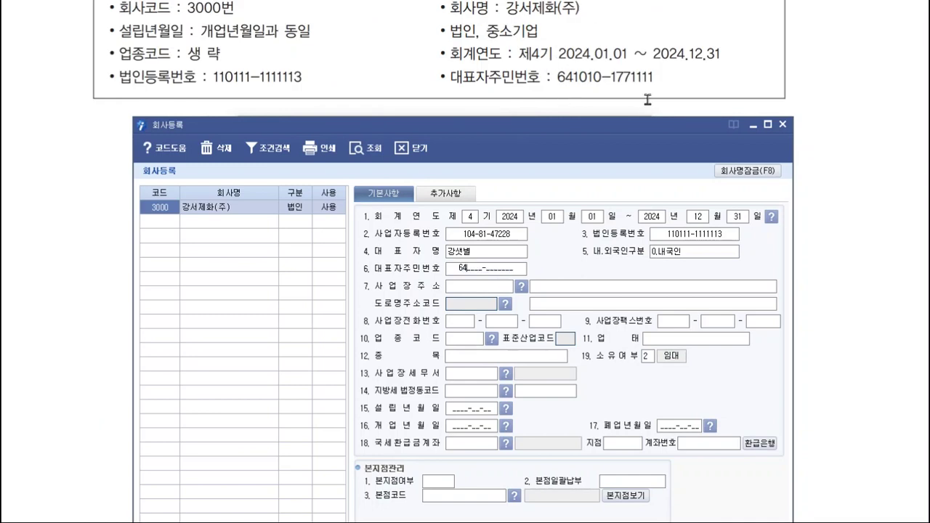
pyautogui.press('Return')
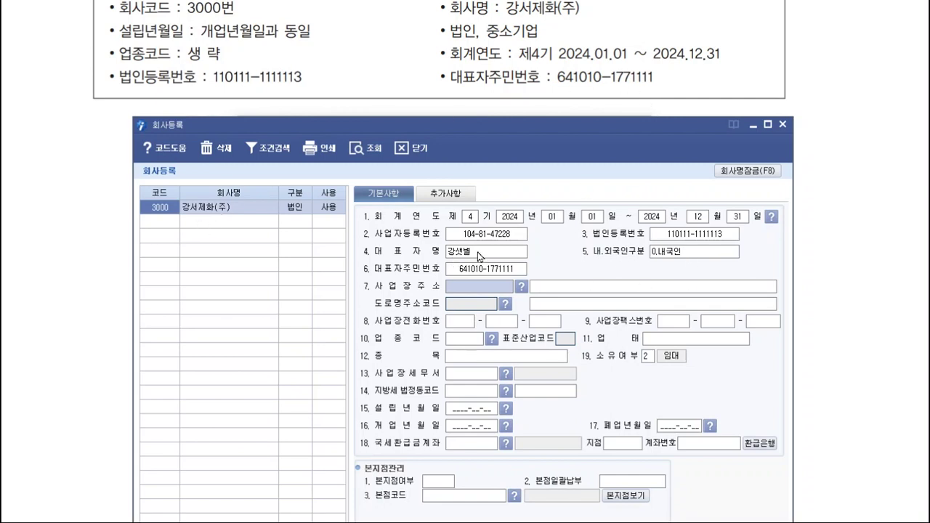
pyautogui.click(491, 236)
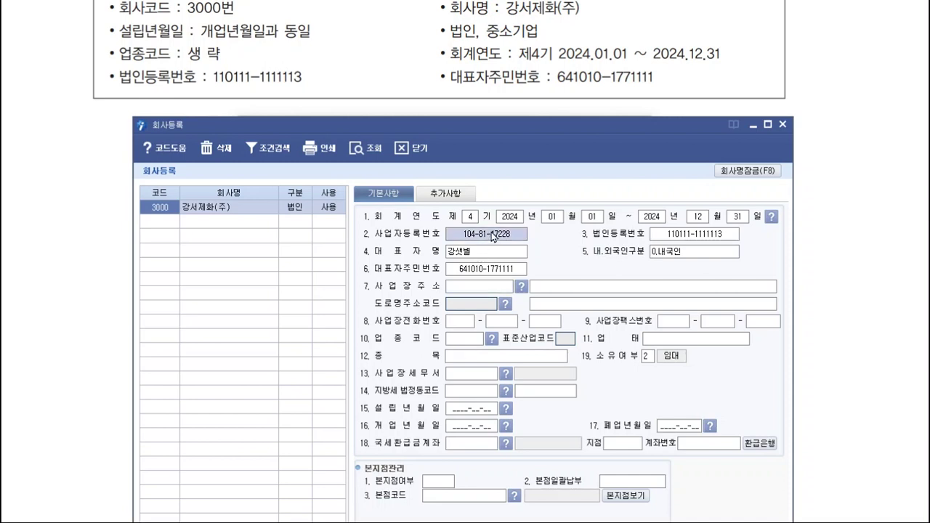
pyautogui.click(496, 288)
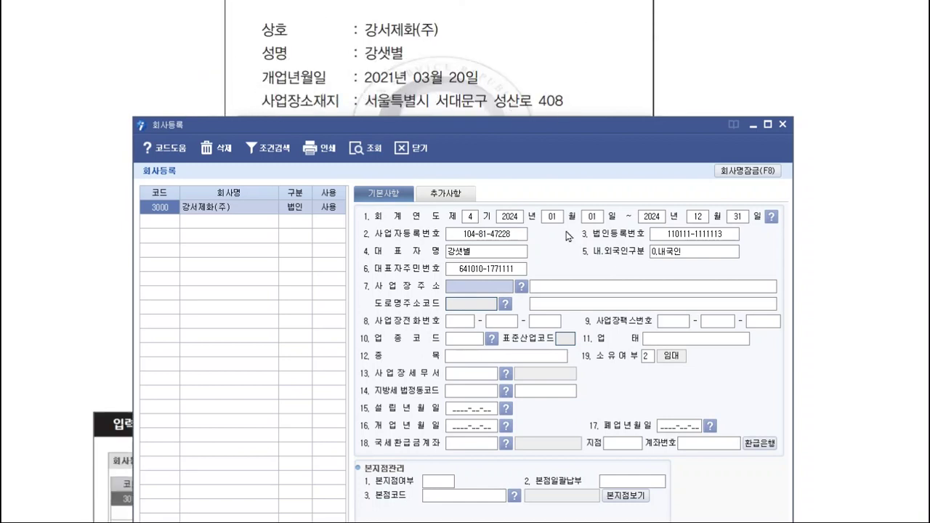
pyautogui.click(521, 287)
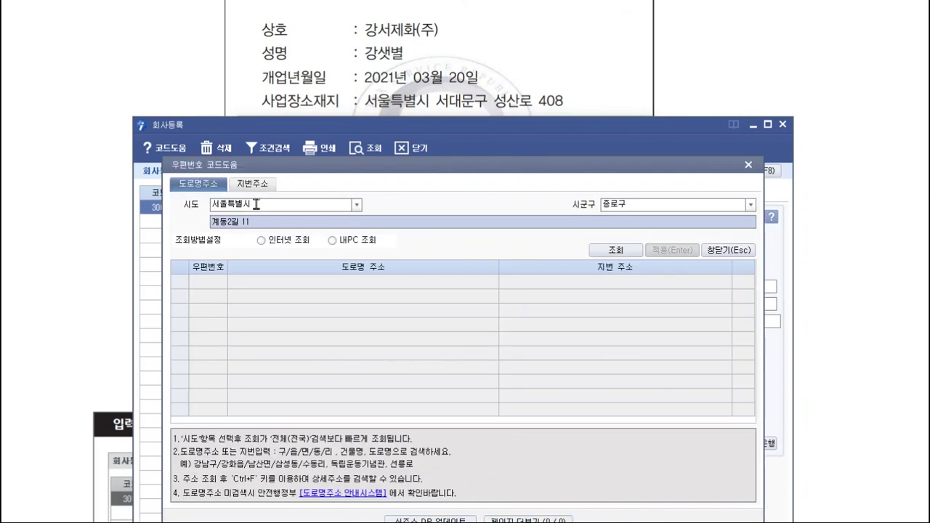
pyautogui.click(643, 208)
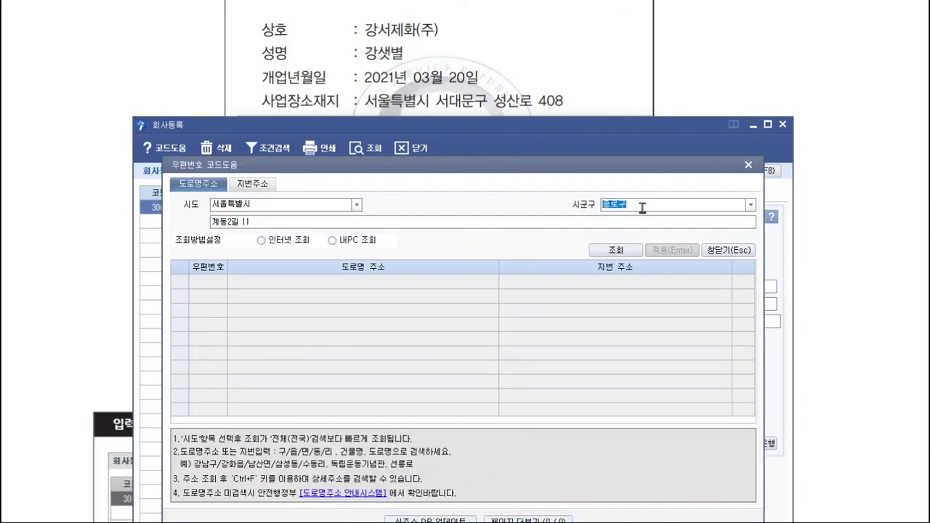
pyautogui.click(751, 205)
pyautogui.click(644, 353)
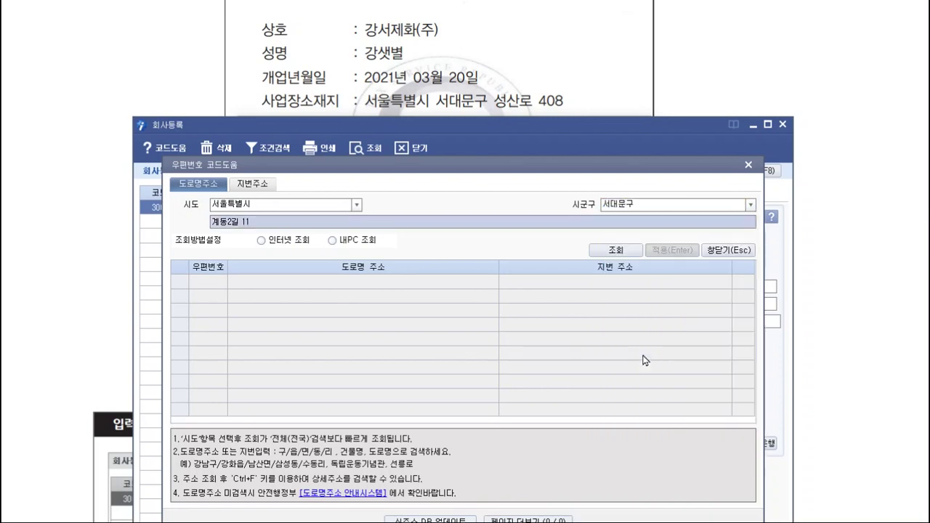
pyautogui.write('ㅅㅅㅇ섀')
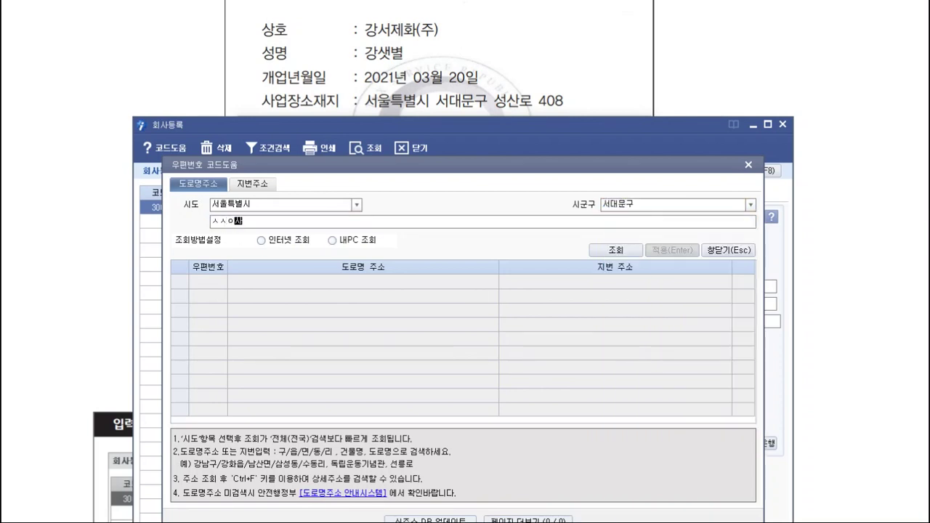
pyautogui.write('성산ㄹ')
pyautogui.press('Return')
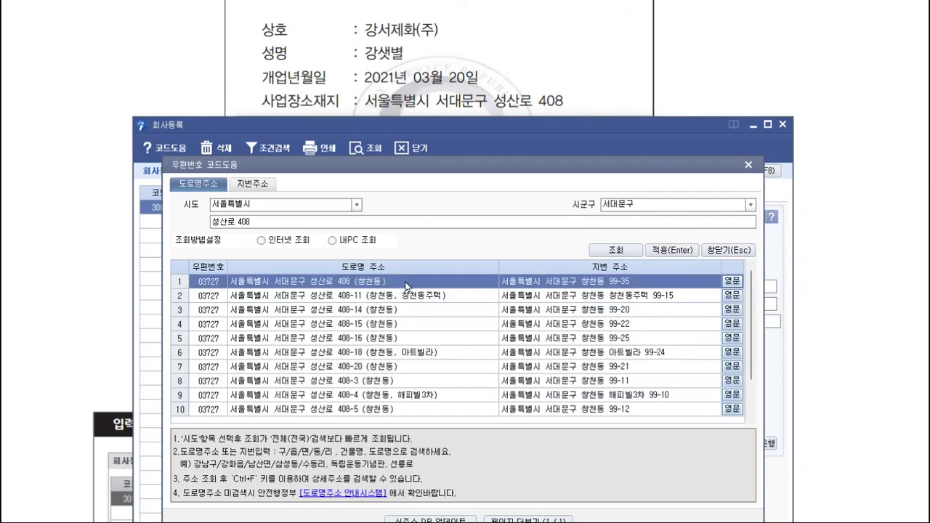
pyautogui.click(681, 254)
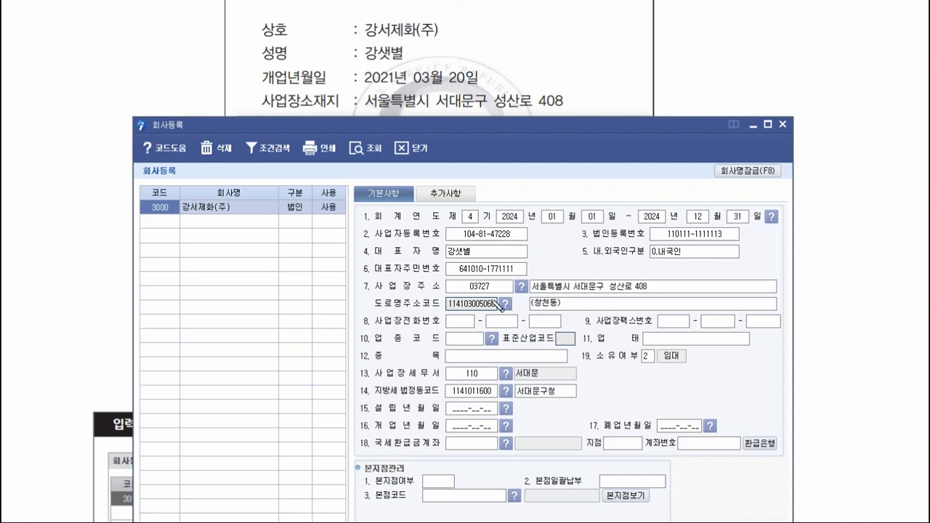
pyautogui.moveTo(500, 308)
pyautogui.mouseDown()
pyautogui.moveTo(482, 272)
pyautogui.moveTo(499, 311)
pyautogui.mouseUp()
pyautogui.click(624, 300)
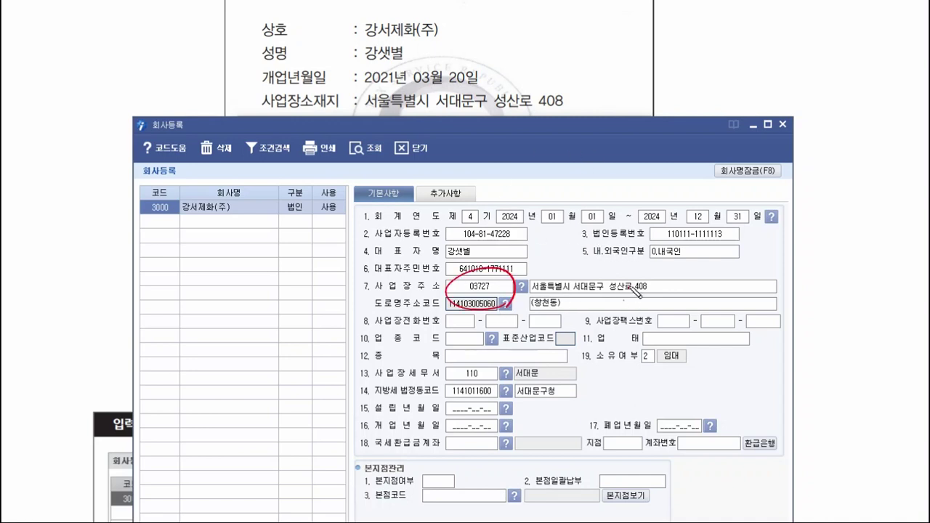
pyautogui.moveTo(369, 378); pyautogui.dragTo(494, 369)
pyautogui.moveTo(370, 399); pyautogui.dragTo(498, 386)
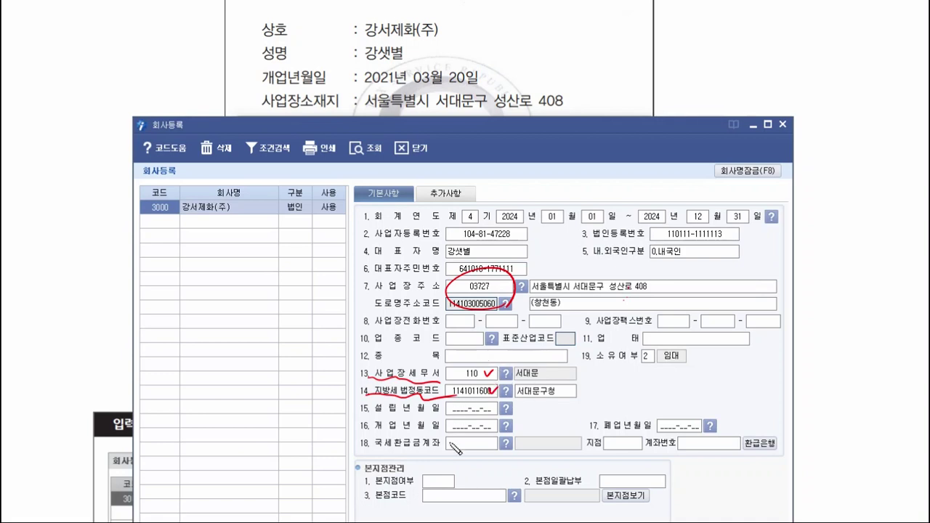
pyautogui.press('Escape')
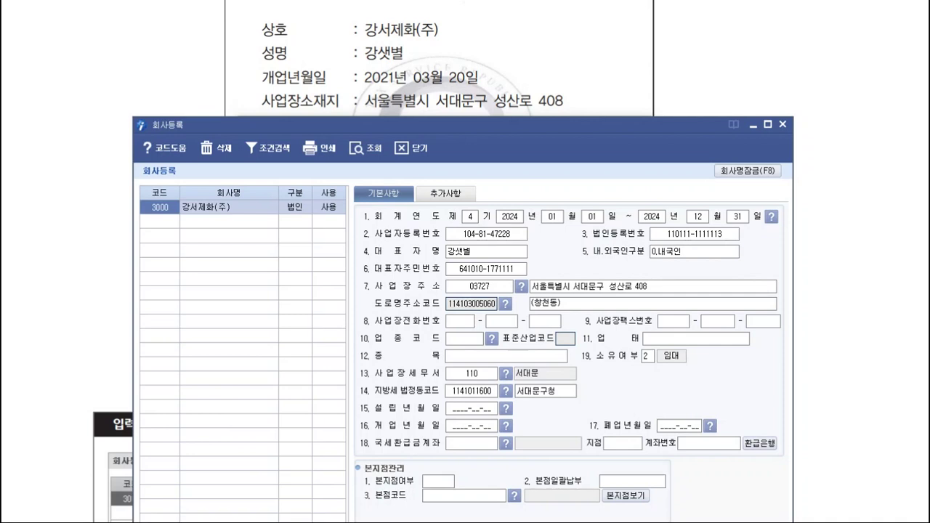
pyautogui.click(460, 322)
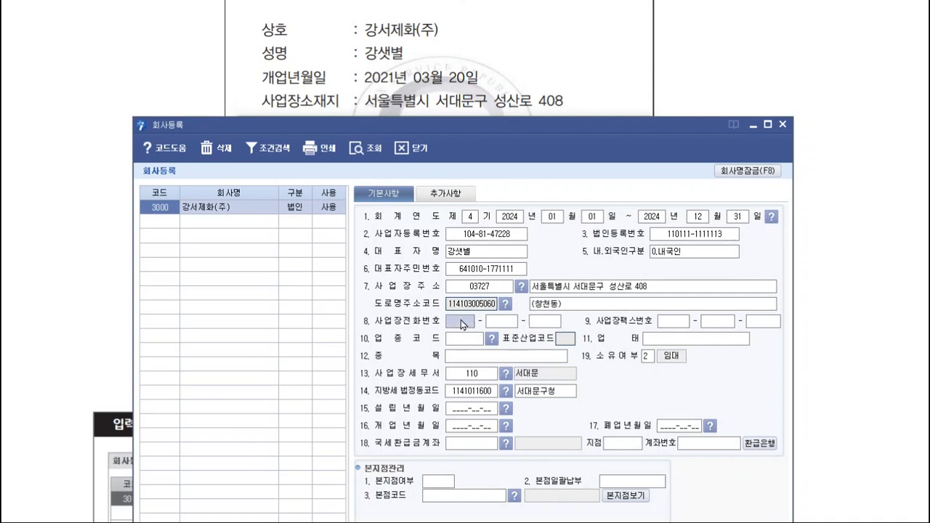
pyautogui.scroll(3, 486, 79)
pyautogui.scroll(2, 486, 79)
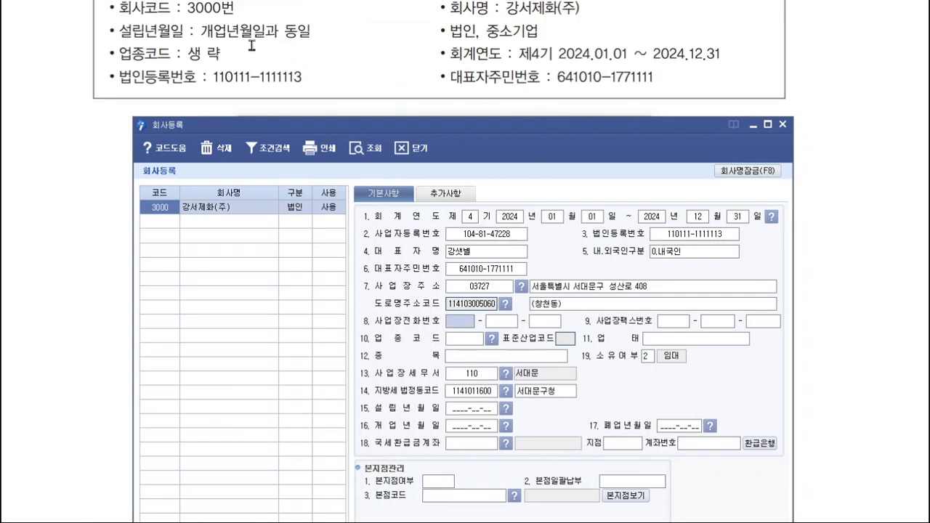
pyautogui.click(684, 322)
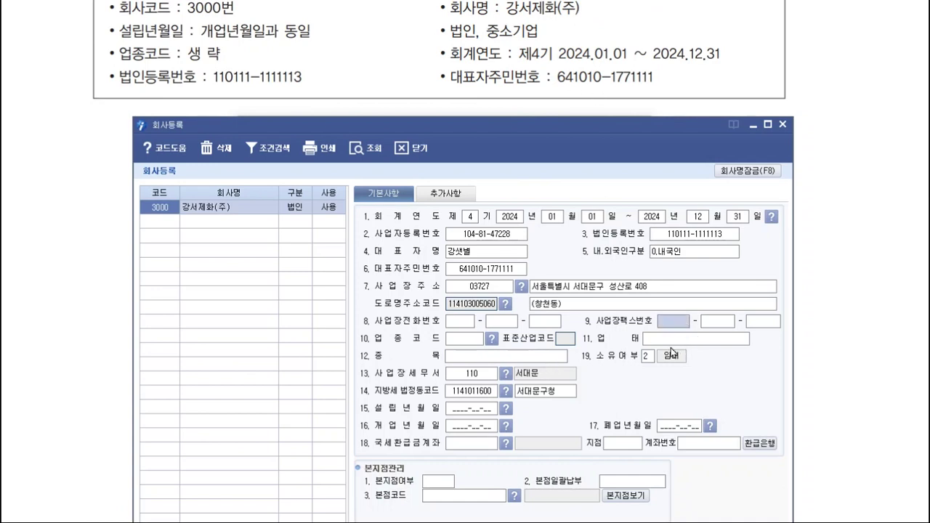
pyautogui.click(477, 340)
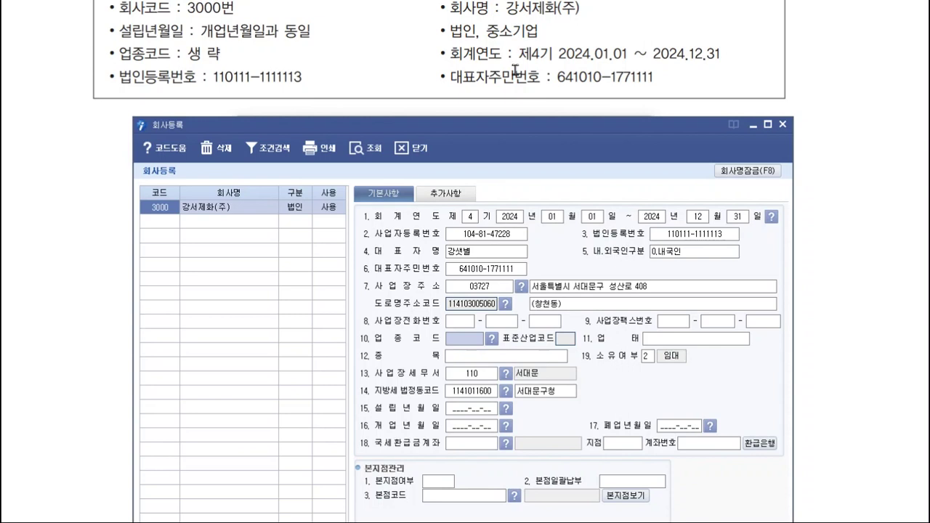
pyautogui.scroll(-10, 515, 71)
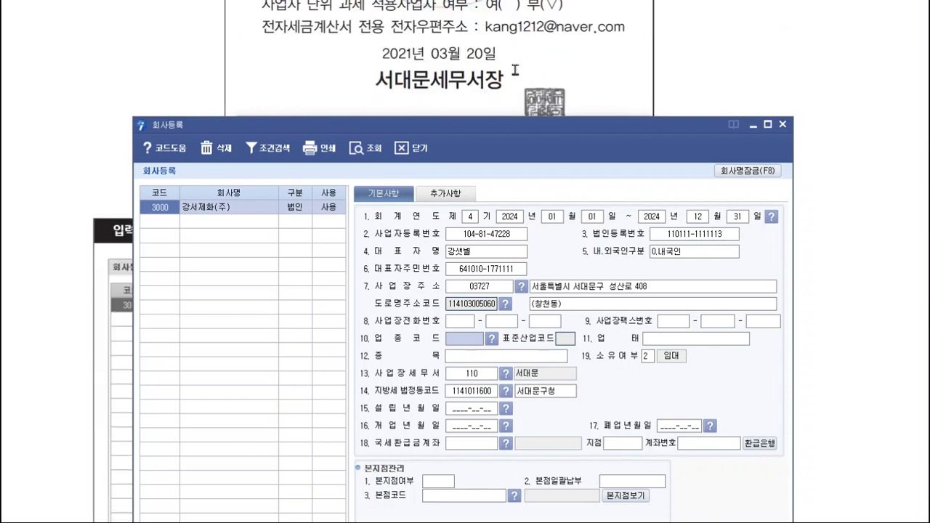
pyautogui.scroll(2, 515, 70)
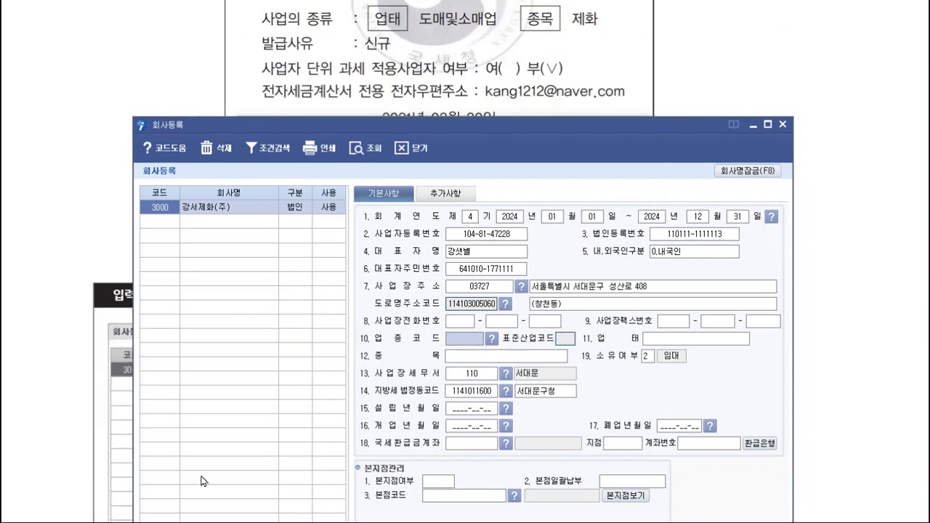
pyautogui.scroll(2, 222, 438)
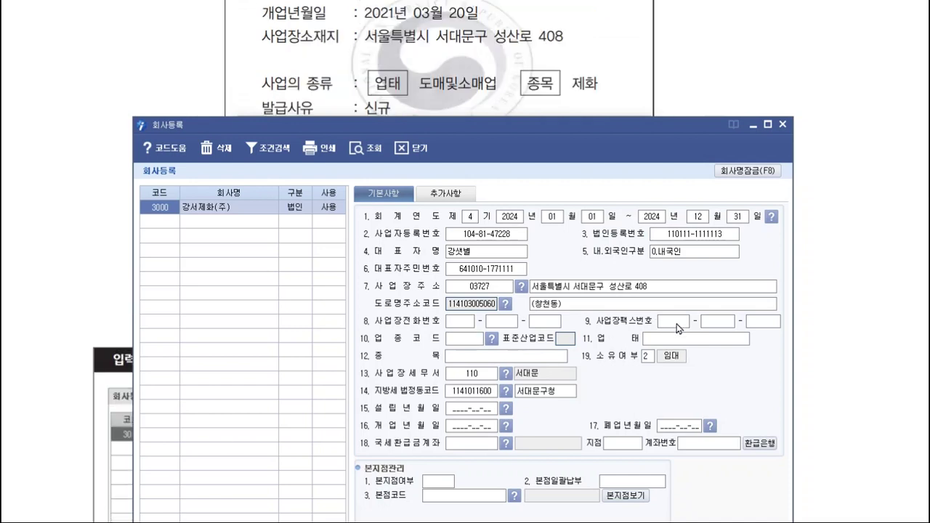
pyautogui.click(474, 341)
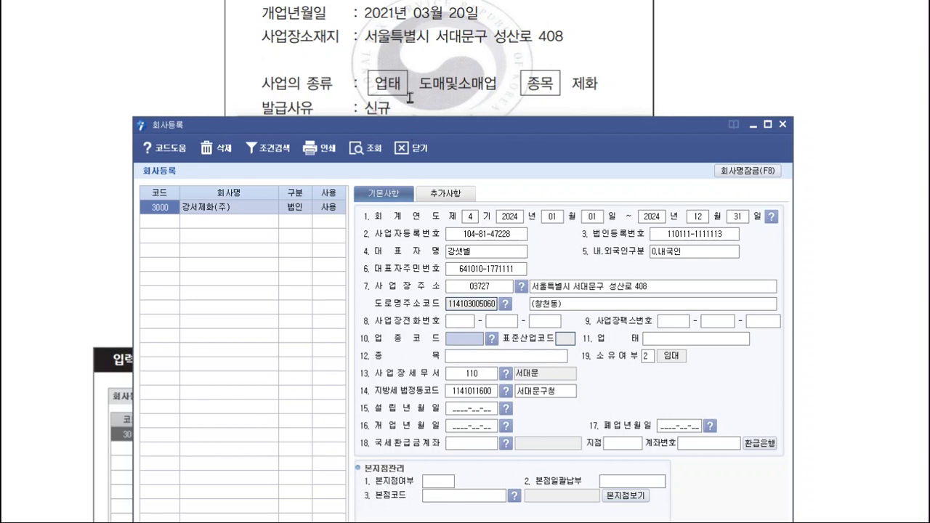
# - Enter 업태 도매및소매업 and 종목 제화, keeping premises ownership as 2 임대
pyautogui.click(696, 341)
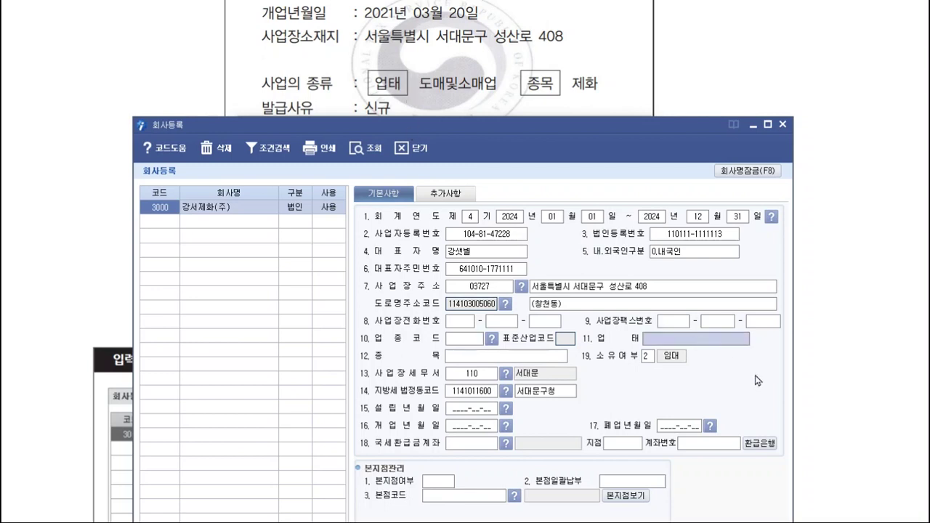
pyautogui.write('ehao도매ㅁ')
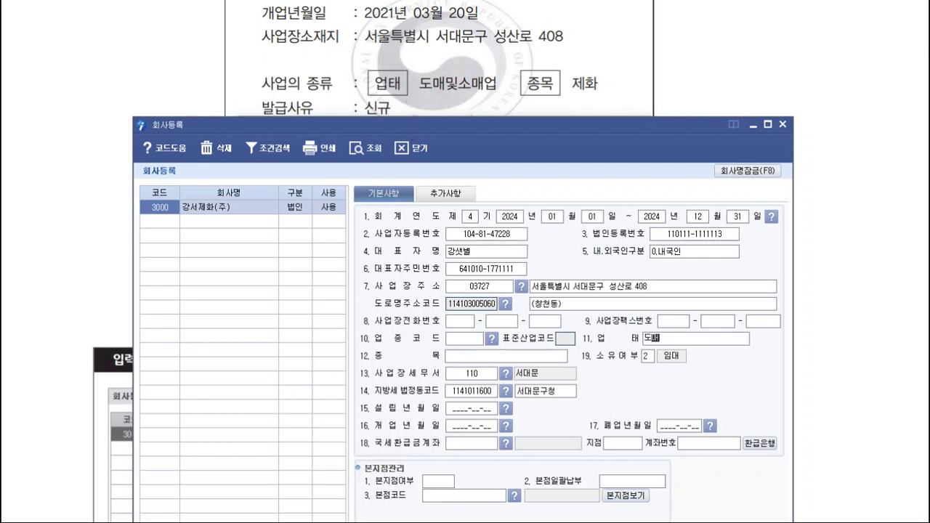
pyautogui.write('및소매업')
pyautogui.press('Return')
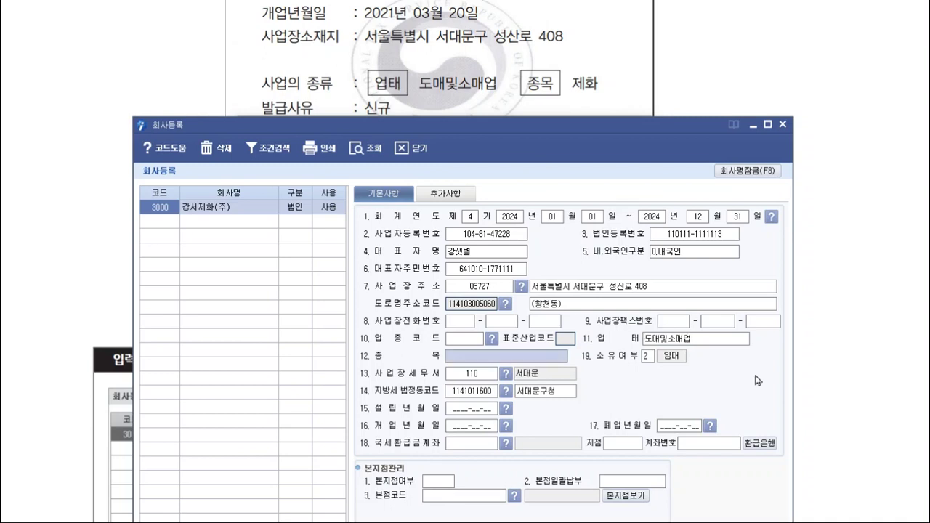
pyautogui.write('ㅈ제')
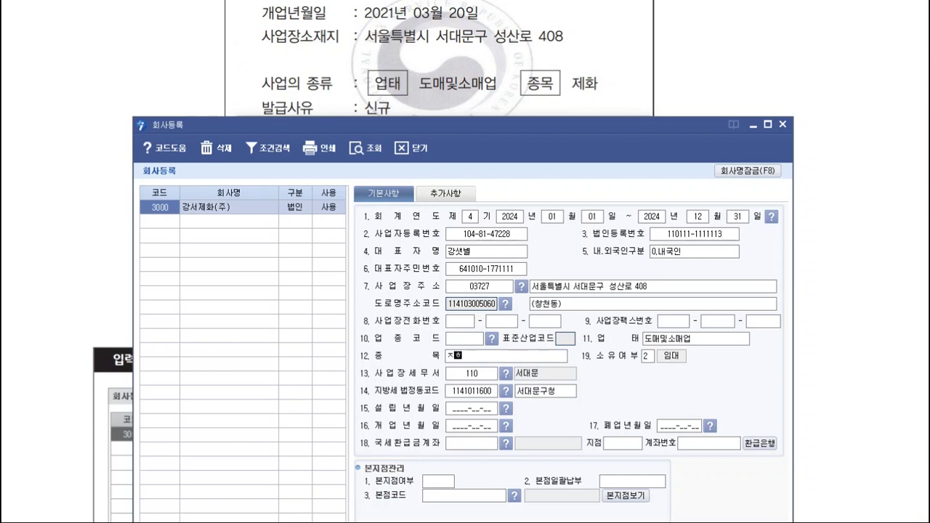
pyautogui.write('화')
pyautogui.press('Return')
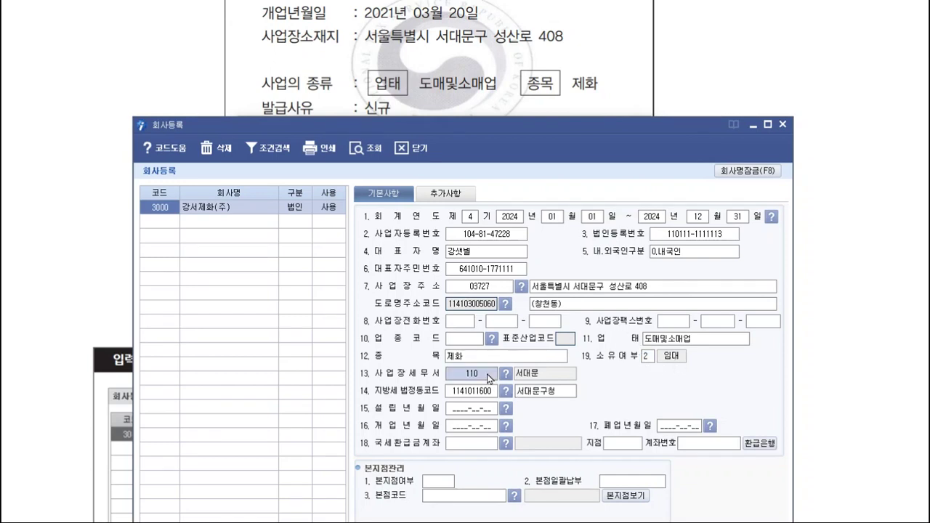
pyautogui.click(488, 375)
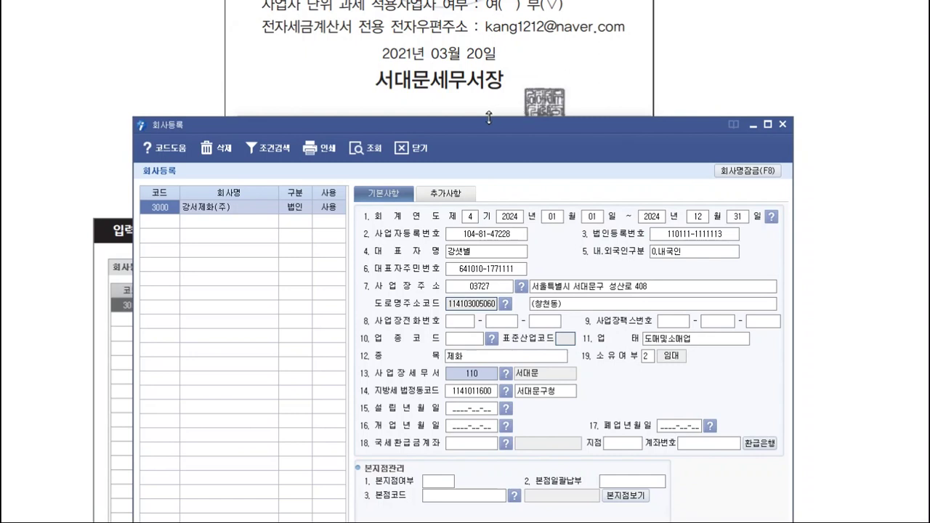
# - Enter 20210320 so the 설립년월일 reads 2021-03-20
pyautogui.click(473, 411)
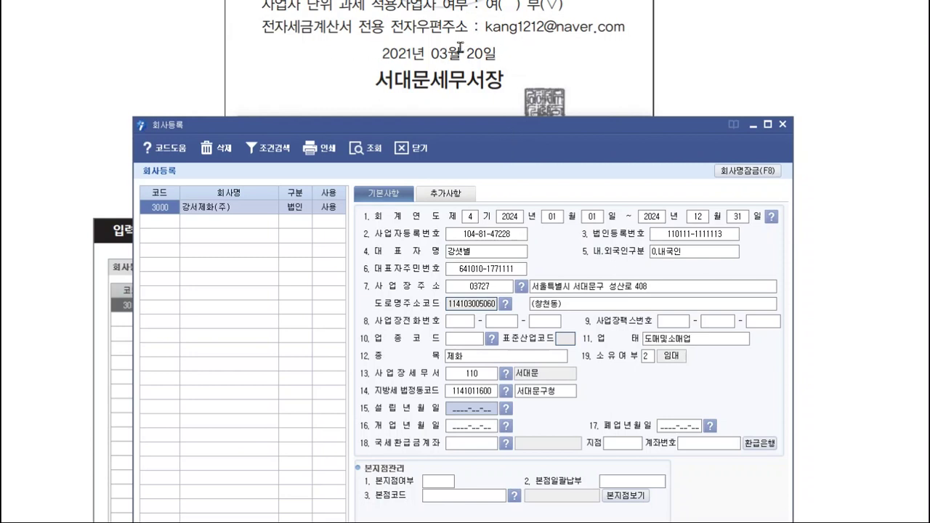
pyautogui.scroll(4, 500, 55)
pyautogui.scroll(-1, 521, 61)
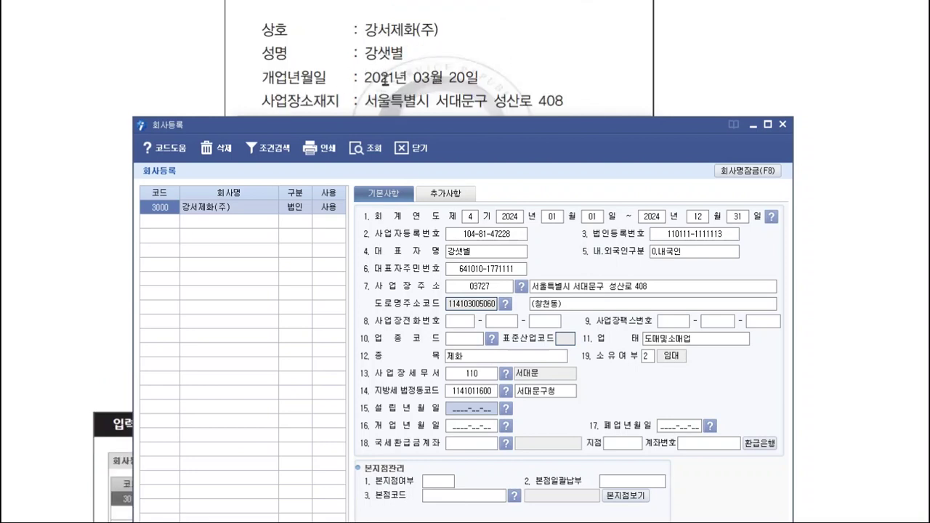
pyautogui.scroll(-5, 475, 92)
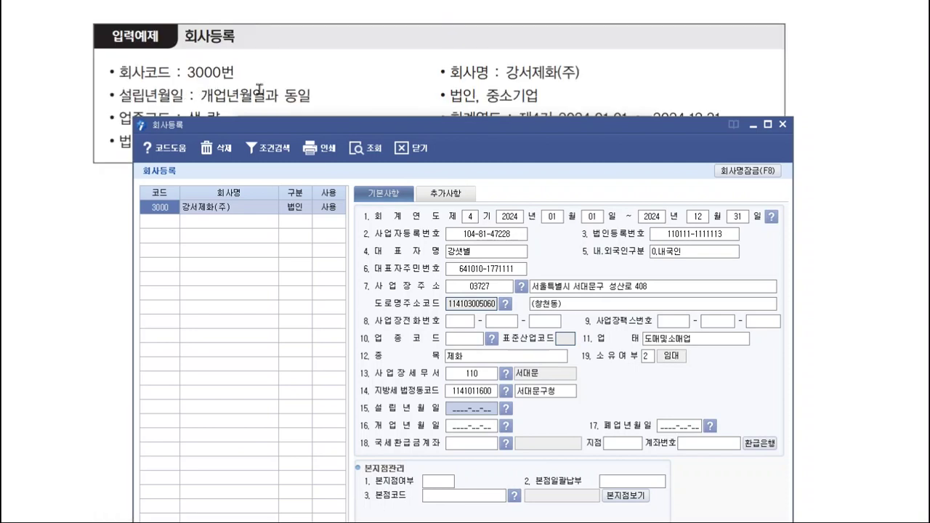
pyautogui.scroll(5, 293, 109)
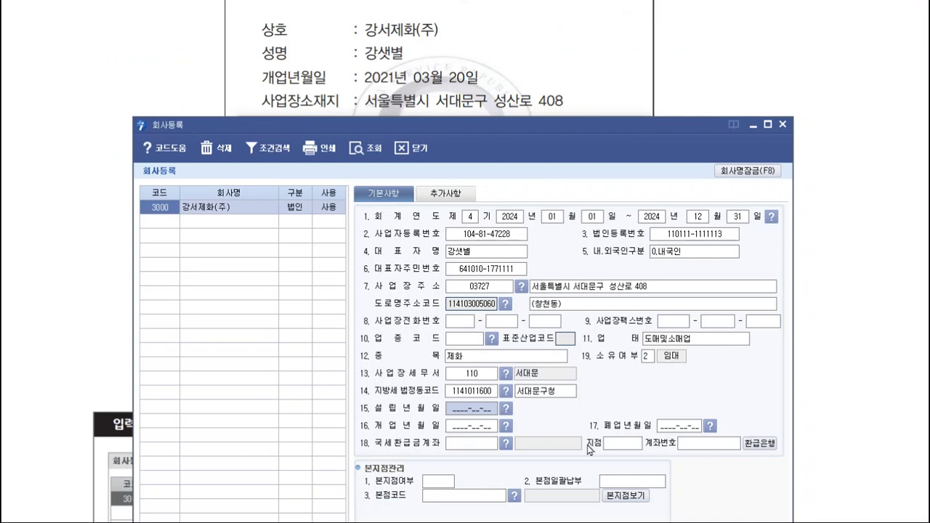
pyautogui.write('2021-')
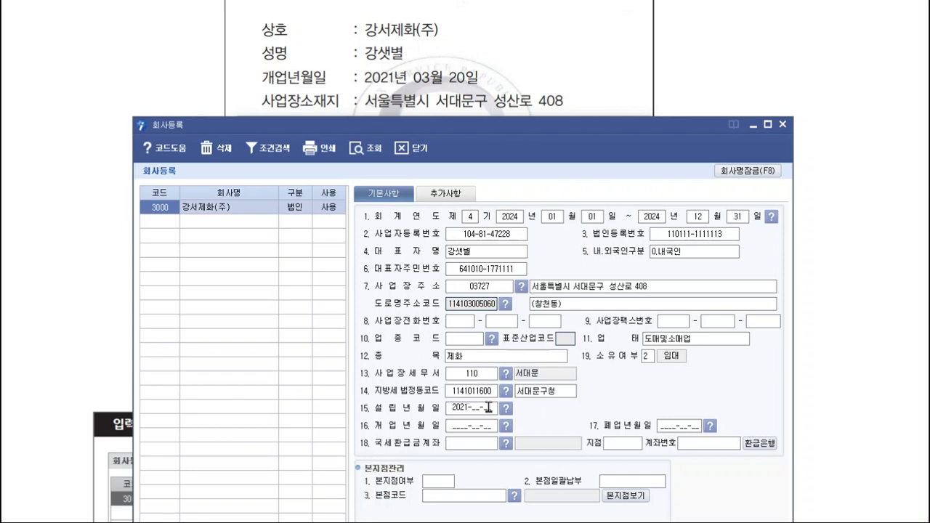
pyautogui.write('2')
pyautogui.write('03-')
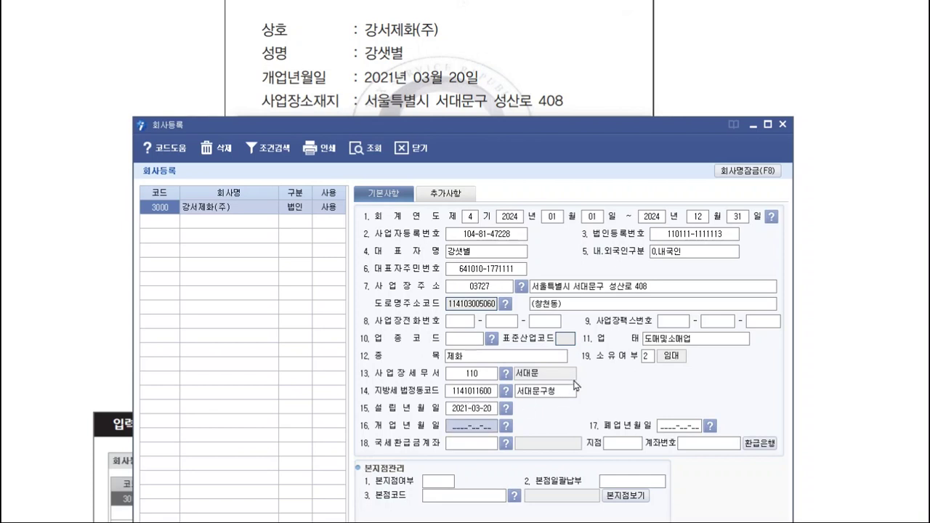
pyautogui.write('20210')
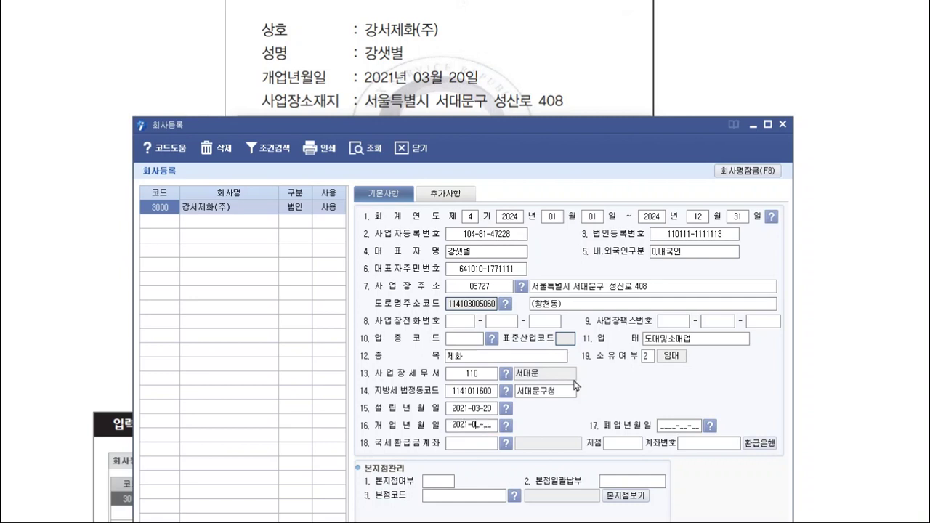
pyautogui.write('320')
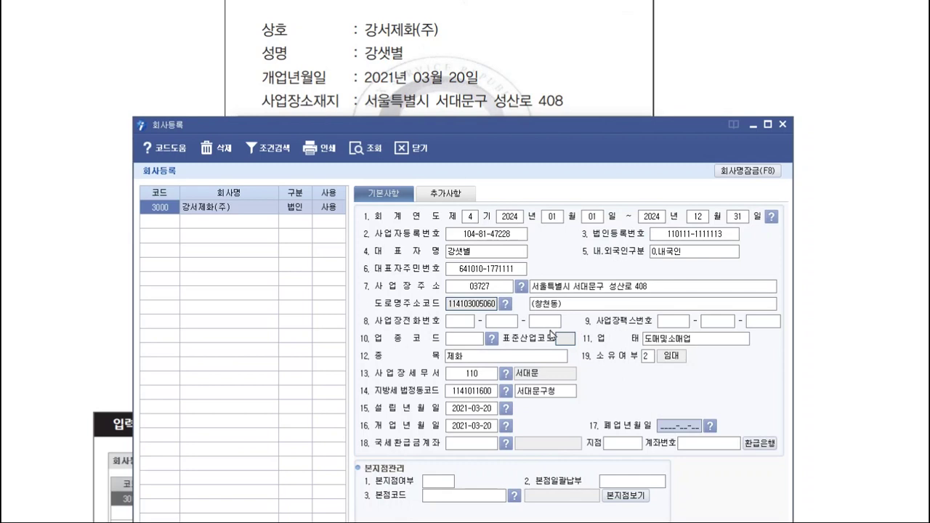
# - On the 추가사항 tab, set 지방소득세신고 to code 21 OO 주식회사
pyautogui.click(459, 198)
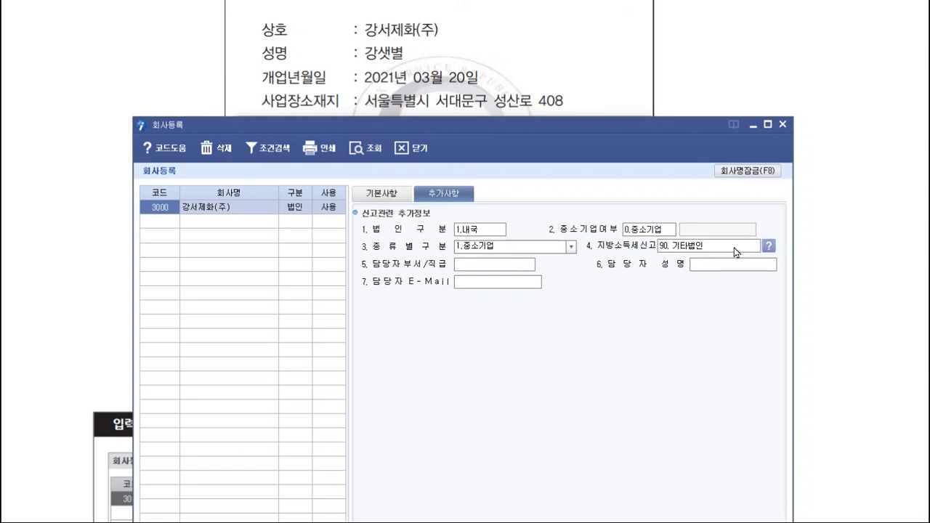
pyautogui.click(769, 247)
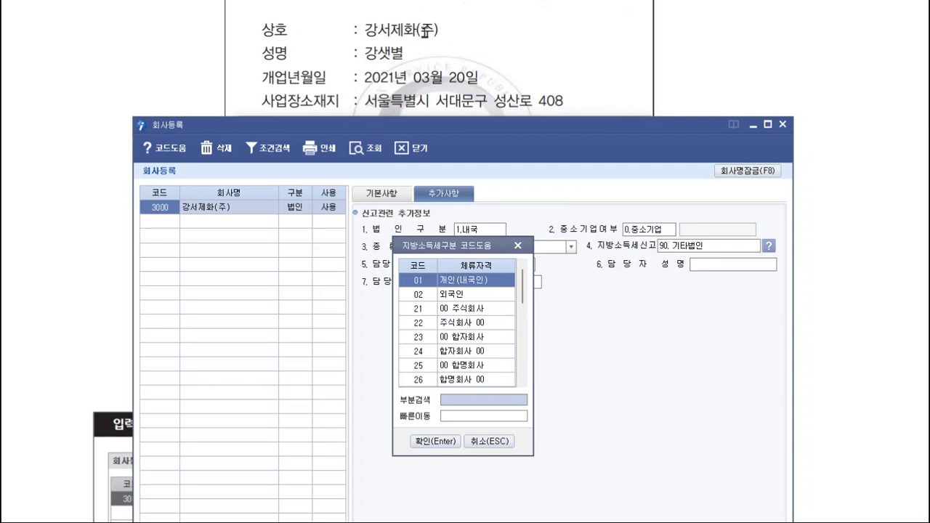
pyautogui.click(446, 311)
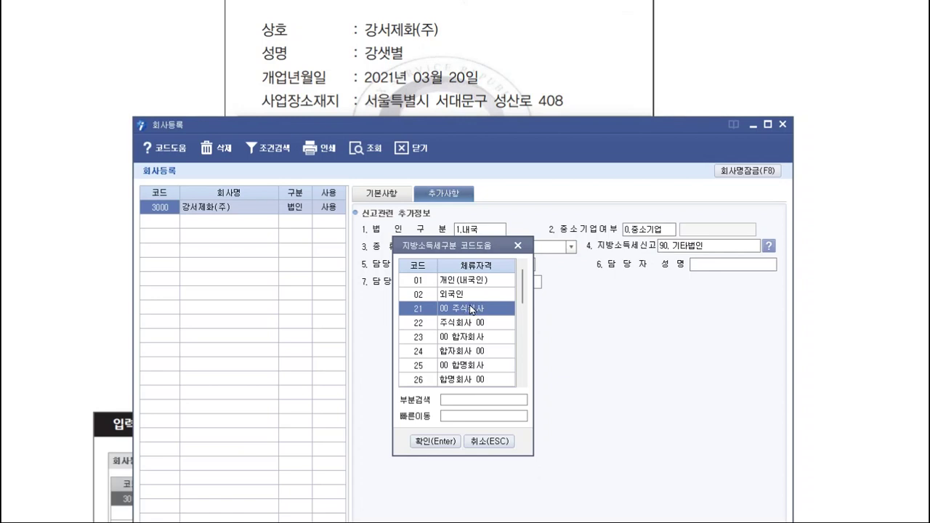
pyautogui.click(453, 438)
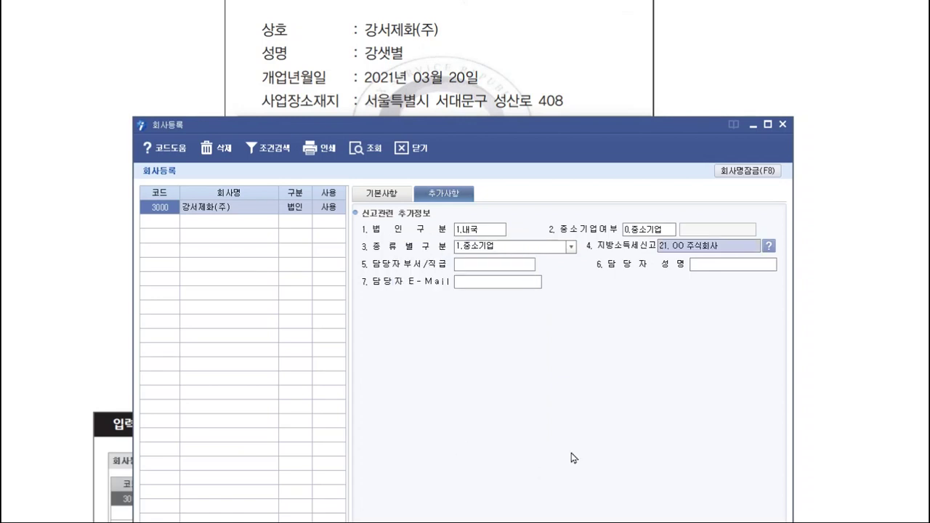
# - Step through reporting fields 4 to 7 to reach the 담당자 E-Mail field
pyautogui.click(491, 245)
pyautogui.click(490, 263)
pyautogui.click(495, 266)
pyautogui.click(705, 269)
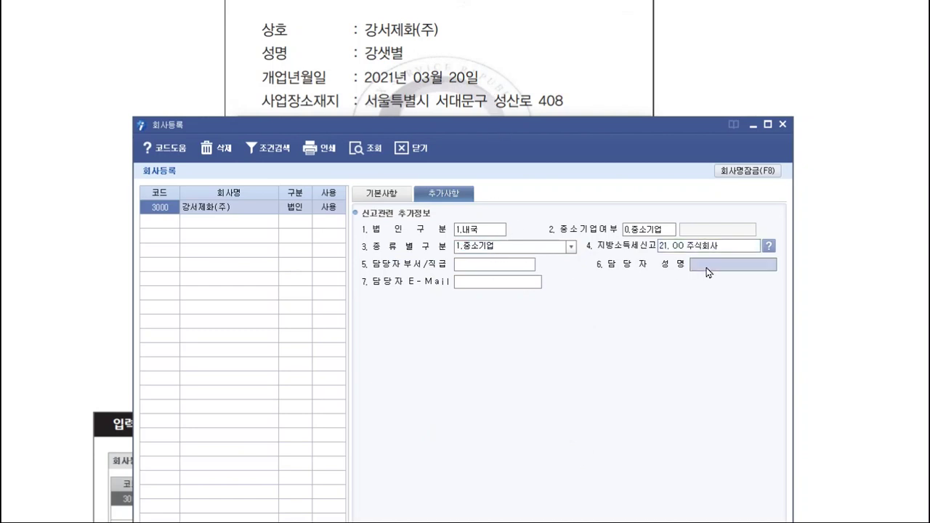
pyautogui.click(513, 286)
# - Fill in the contact's e-mail from the certificate, then return to the 기본사항 tab
pyautogui.scroll(-3, 463, 75)
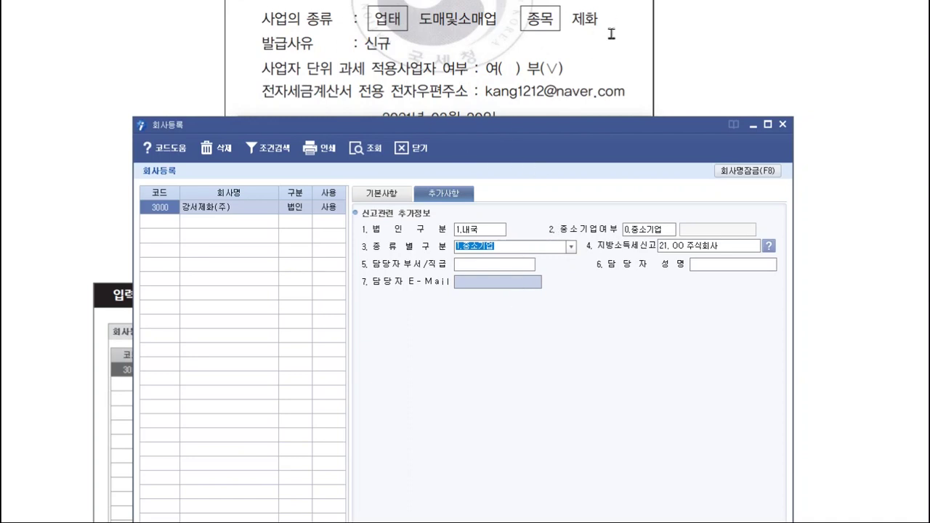
pyautogui.click(521, 283)
pyautogui.click(520, 285)
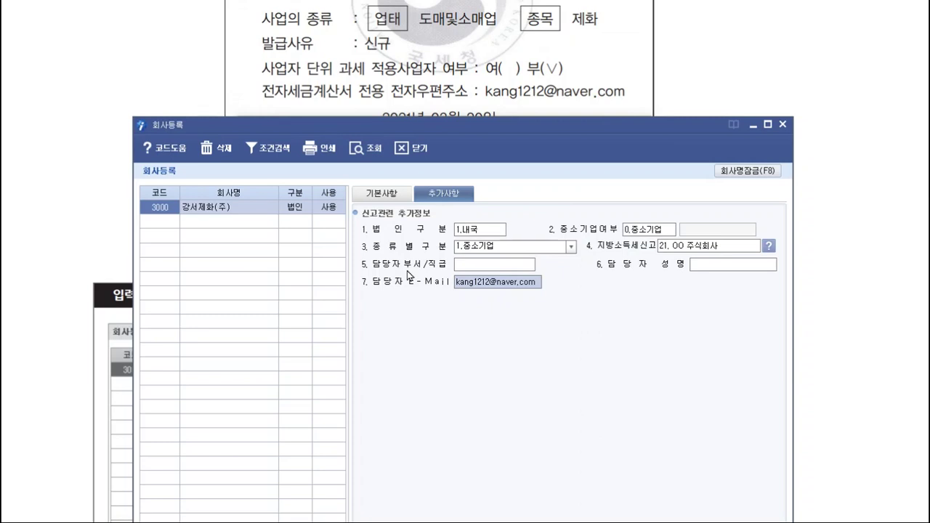
pyautogui.click(510, 247)
pyautogui.click(400, 195)
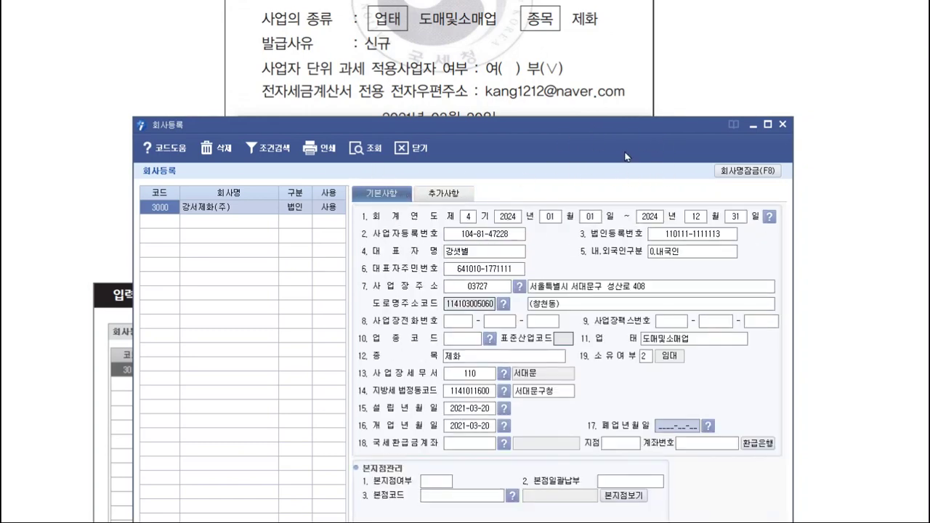
# - Close company registration and log in to company 3000 강서제화(주) through the code search
pyautogui.click(160, 222)
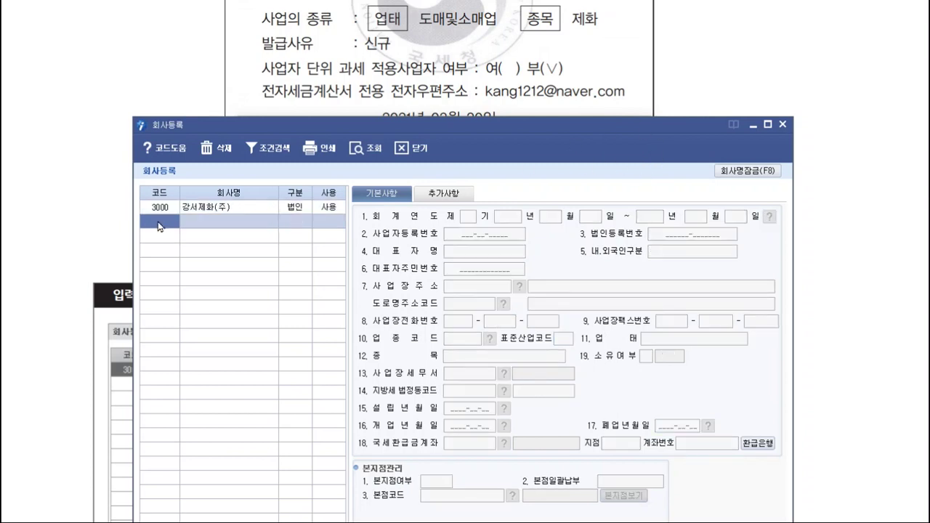
pyautogui.click(164, 208)
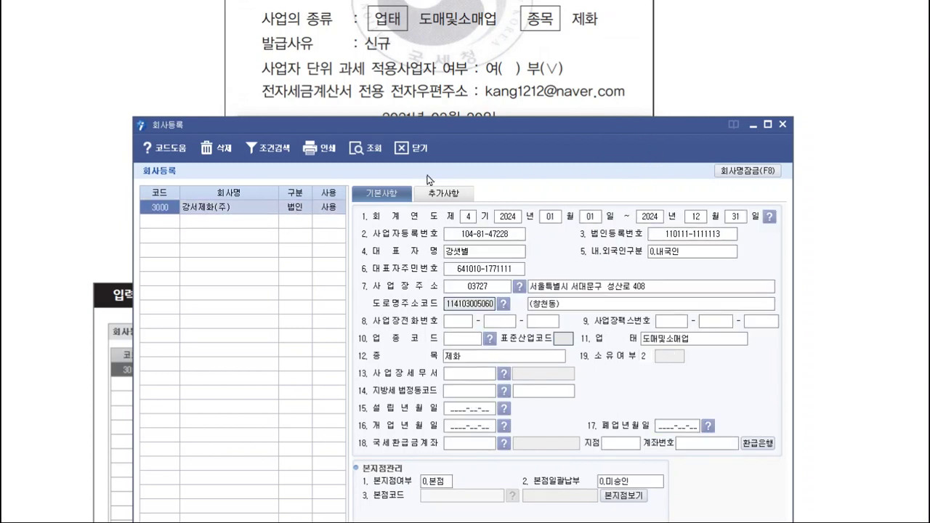
pyautogui.click(783, 126)
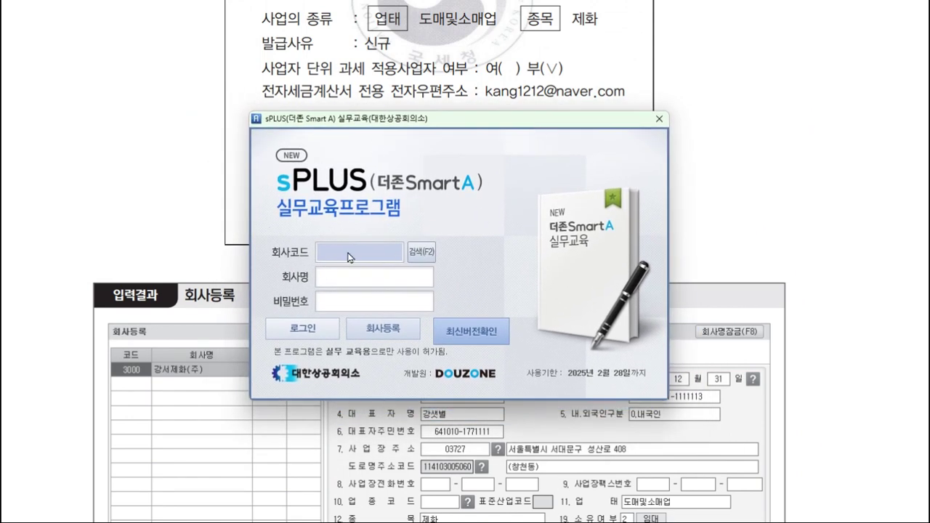
pyautogui.click(428, 252)
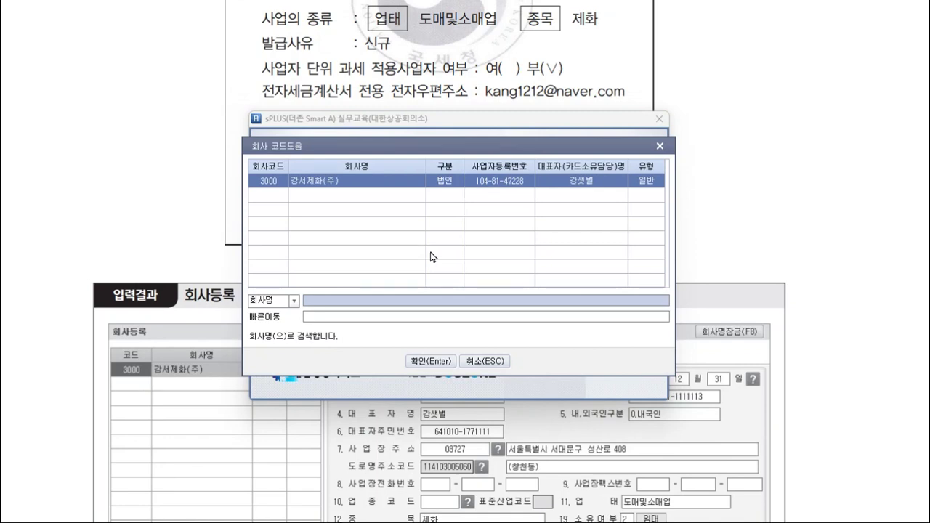
pyautogui.click(380, 186)
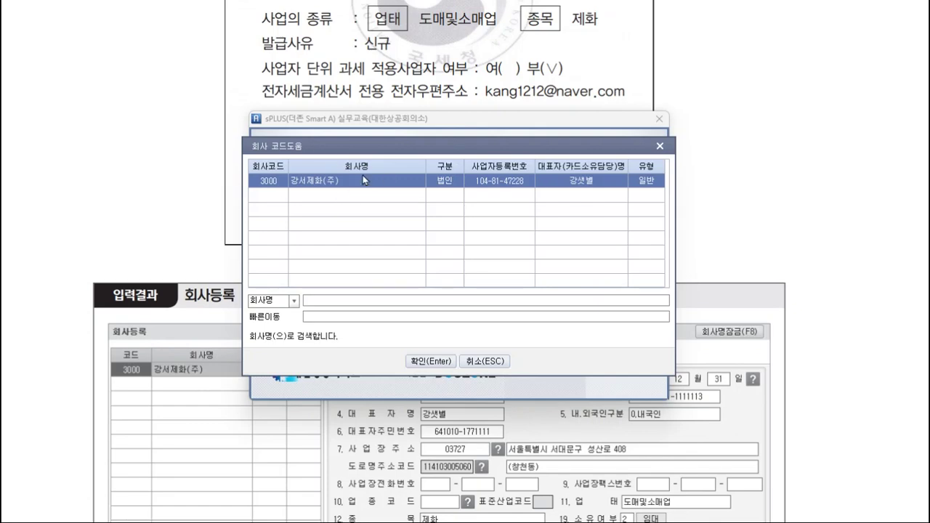
pyautogui.click(440, 361)
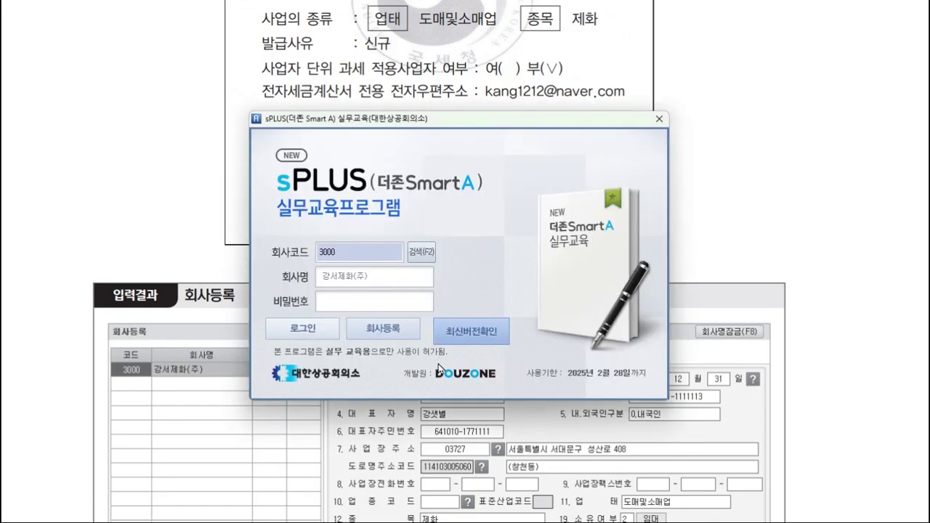
pyautogui.click(328, 335)
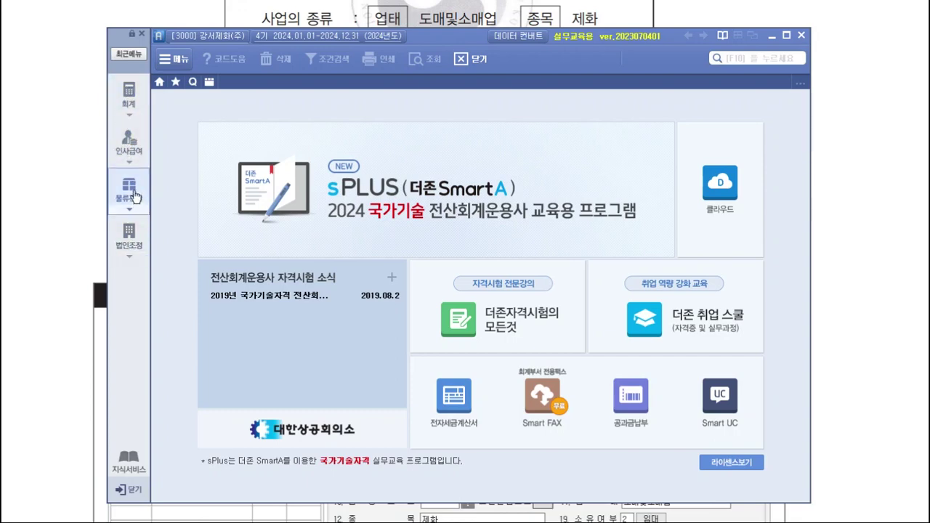
# - Browse the 인사급여, 물류관리 and 법인조정 menus, then return to the 회계 menu
pyautogui.click(129, 94)
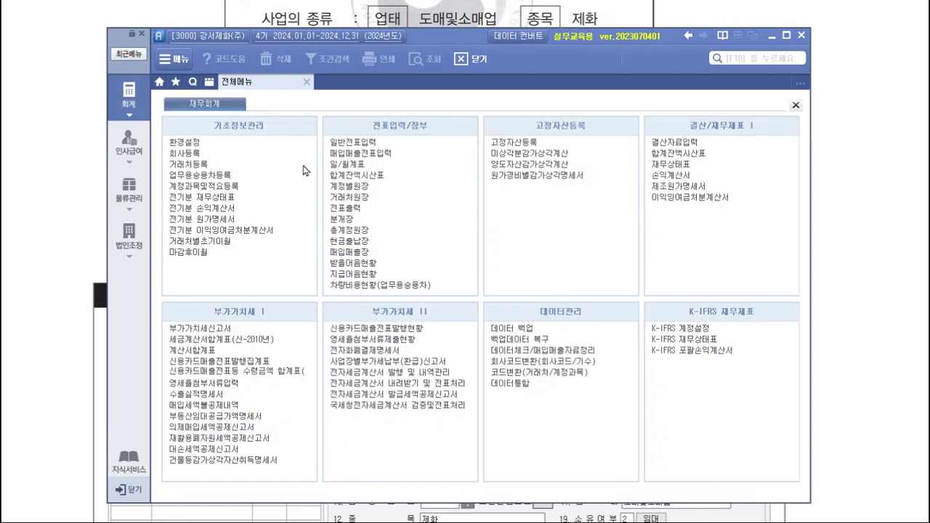
pyautogui.click(149, 149)
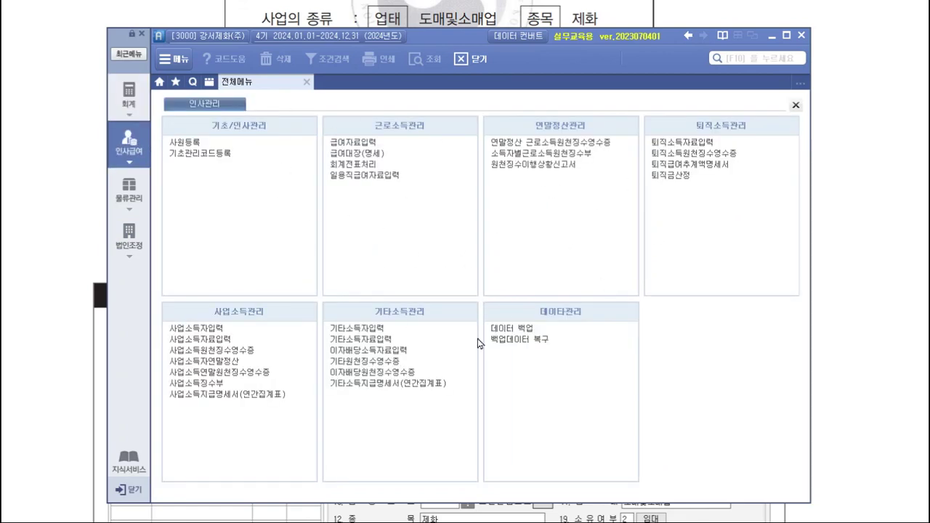
pyautogui.click(138, 191)
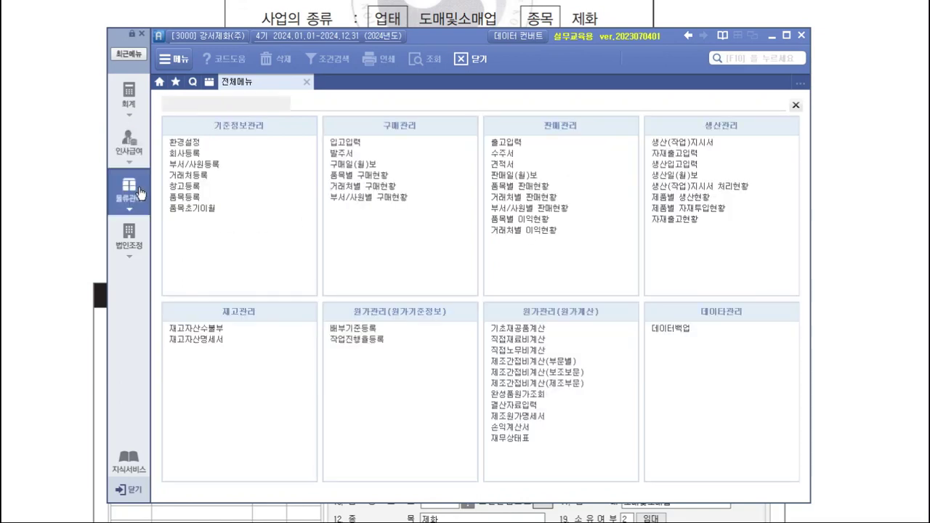
pyautogui.click(127, 234)
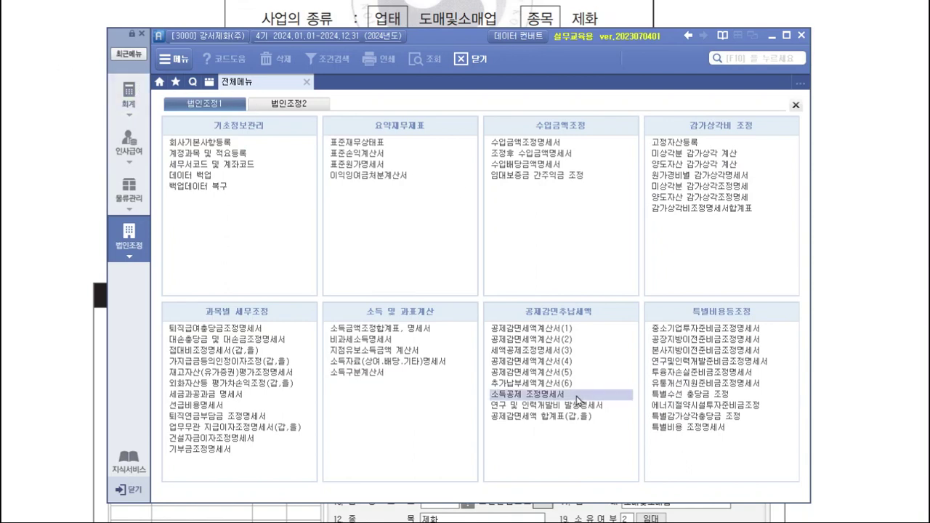
pyautogui.click(138, 103)
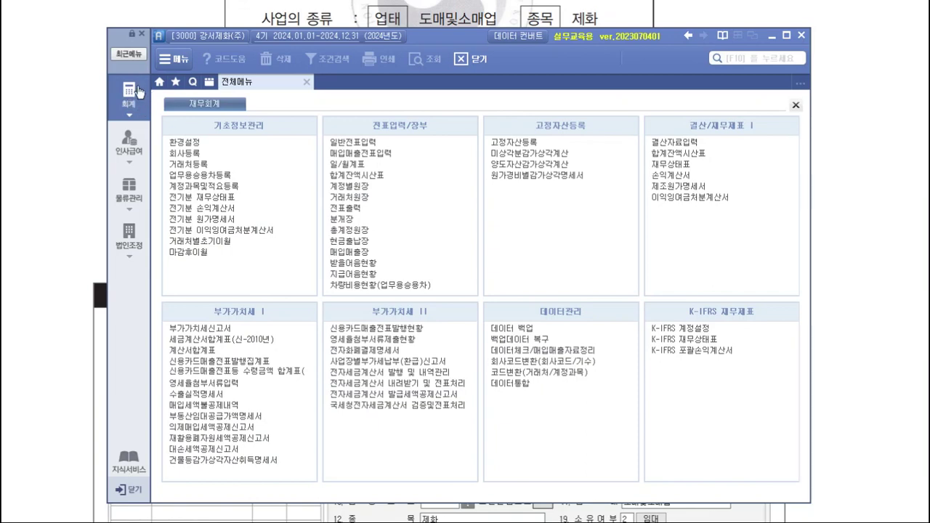
# - Read textbook steps (4)–(6) on restoring backup data, then come back to sPLUS
pyautogui.hotkey('alt', 'Tab')
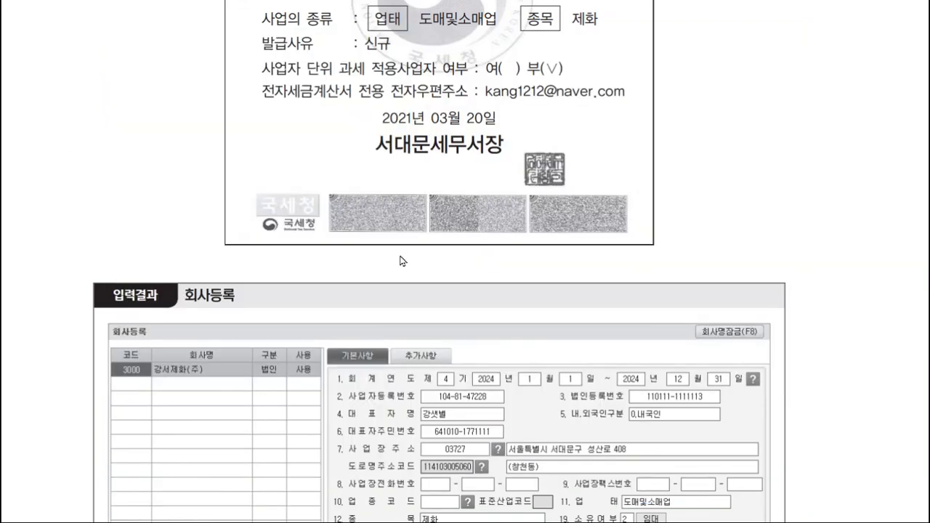
pyautogui.scroll(-5, 404, 261)
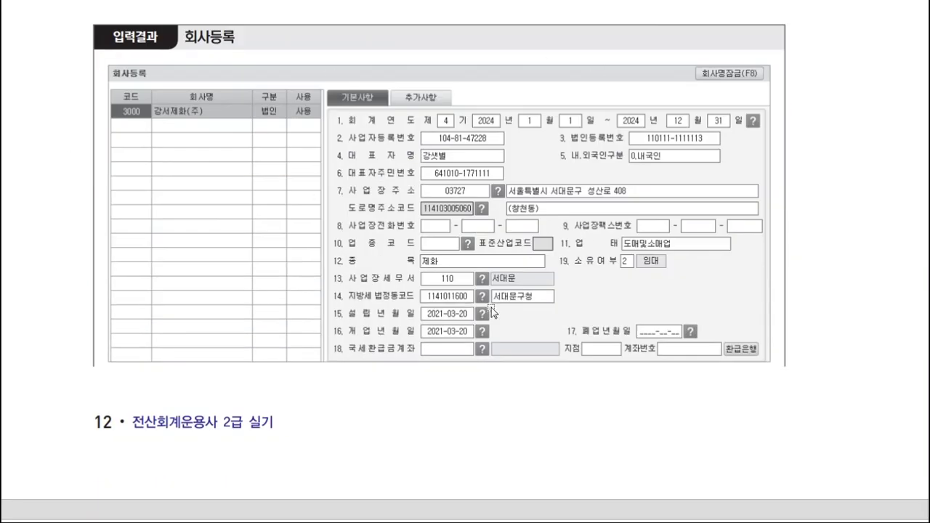
pyautogui.scroll(-10, 491, 307)
pyautogui.scroll(-3, 492, 291)
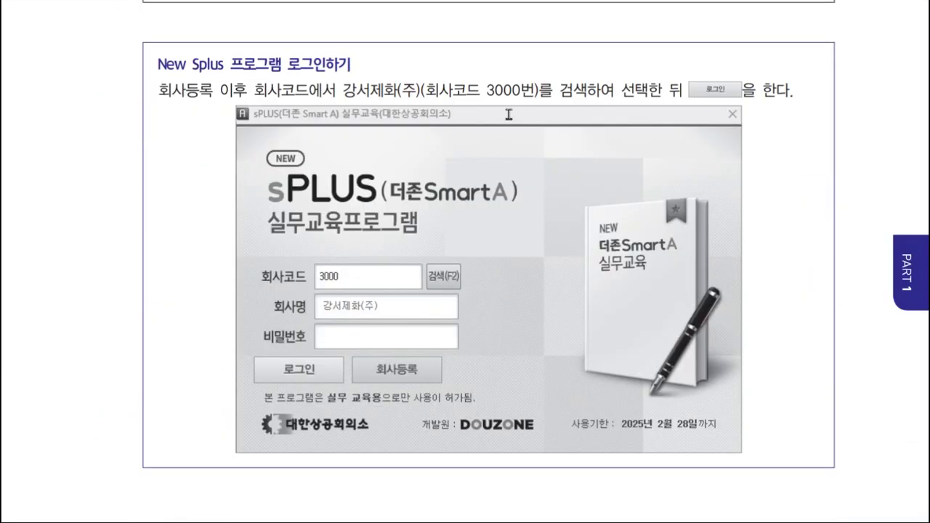
pyautogui.scroll(-8, 705, 319)
pyautogui.scroll(9, 704, 361)
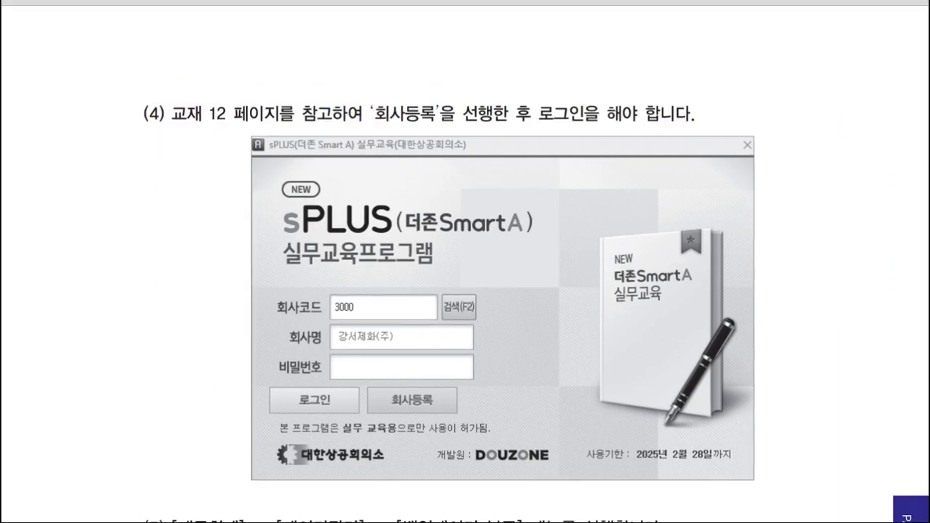
pyautogui.scroll(-10, 225, 152)
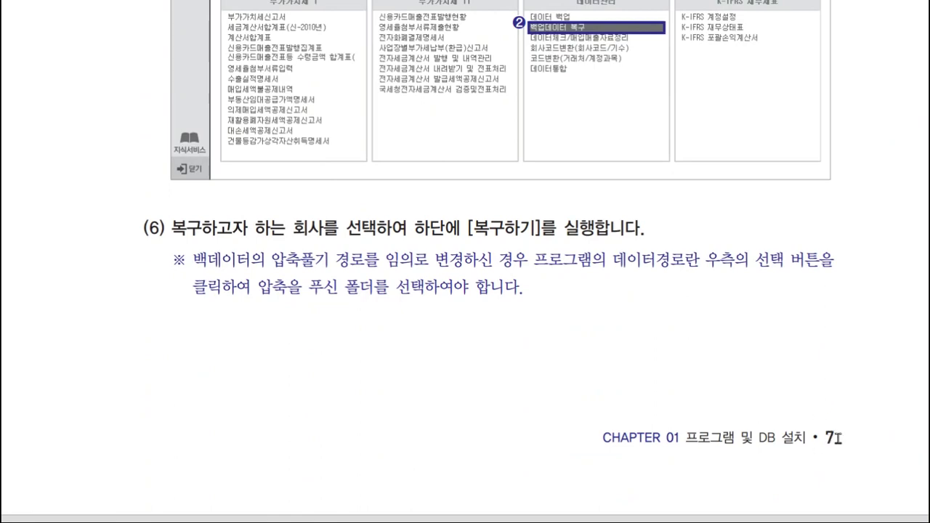
pyautogui.scroll(4, 836, 439)
pyautogui.scroll(1, 838, 439)
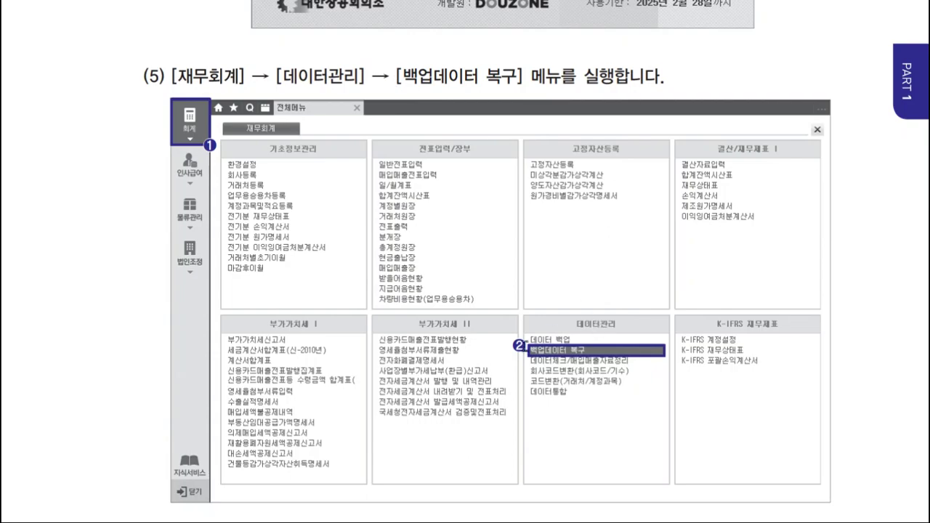
pyautogui.scroll(-10, 600, 354)
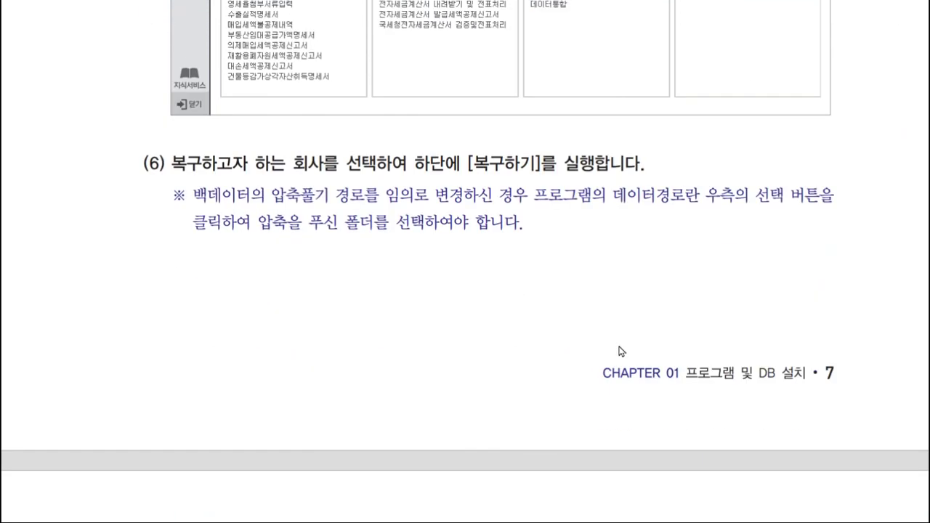
pyautogui.scroll(3, 619, 348)
pyautogui.scroll(3, 619, 349)
pyautogui.scroll(-8, 619, 349)
pyautogui.scroll(1, 633, 309)
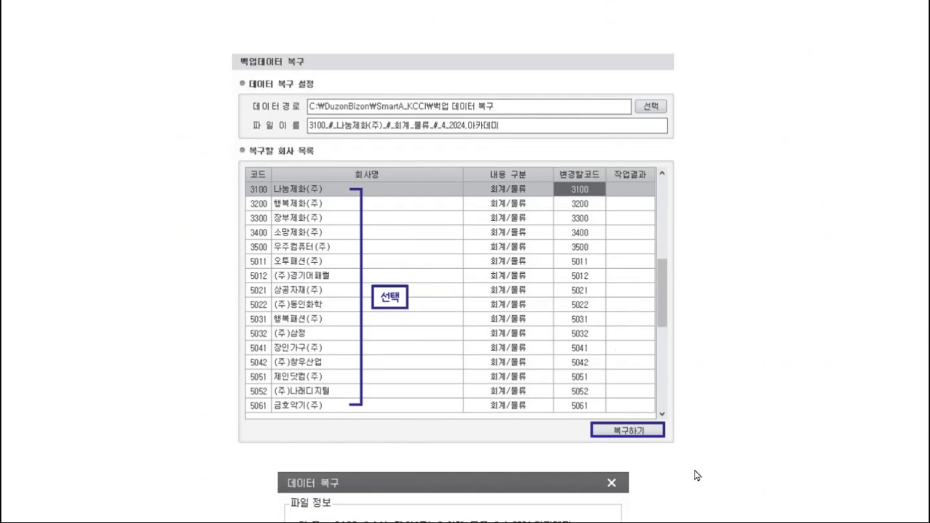
pyautogui.hotkey('alt', 'Tab')
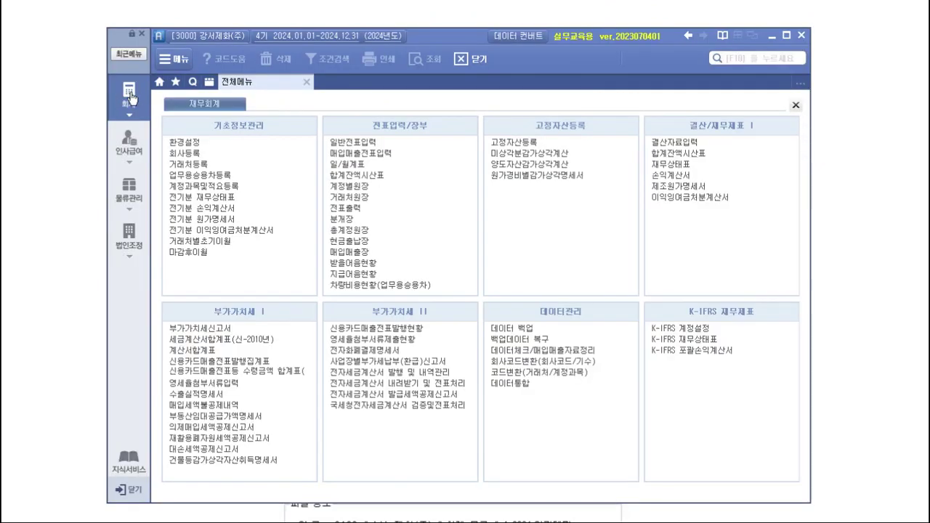
# - Open 백업데이터 복구 and position the backup folder's Explorer window beside it
pyautogui.click(550, 341)
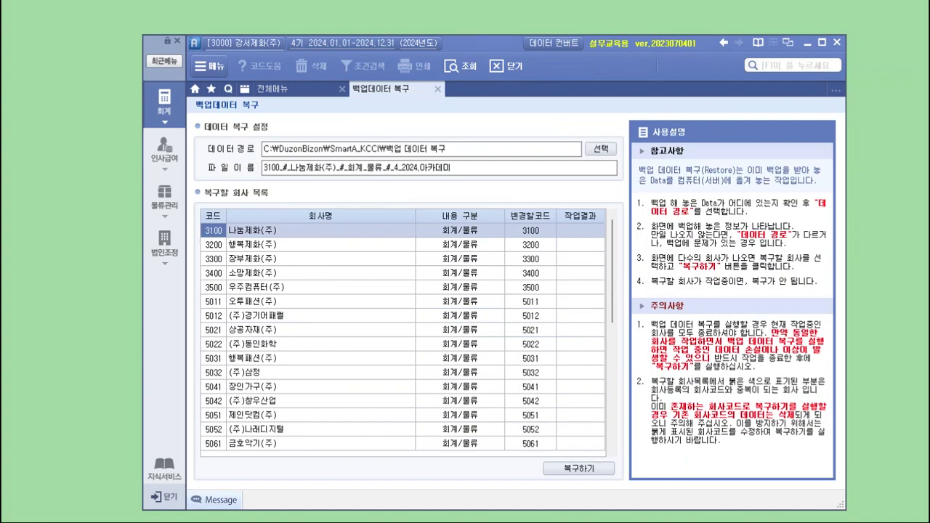
pyautogui.moveTo(83, 132); pyautogui.dragTo(281, 94)
pyautogui.moveTo(526, 47); pyautogui.dragTo(611, 43)
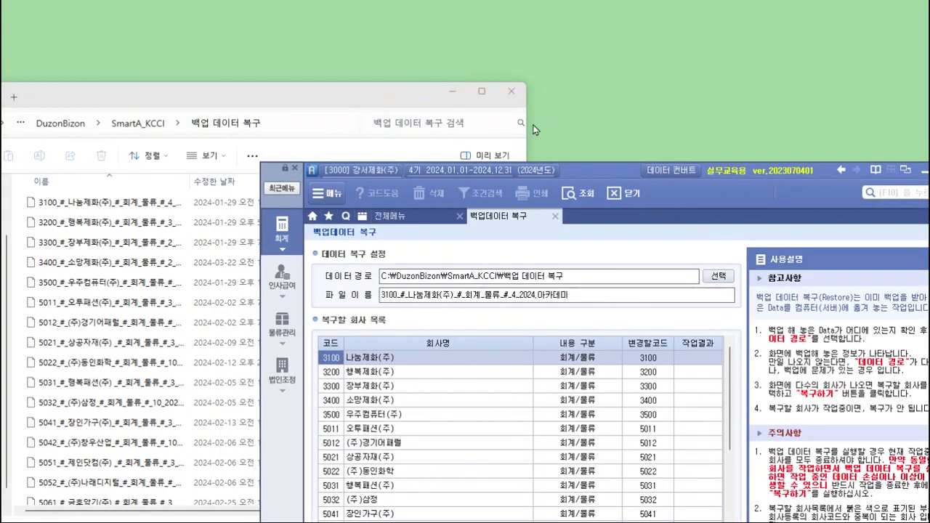
# - Rearrange the windows so the sPLUS restore screen sits above the backup folder's file list
pyautogui.click(391, 181)
pyautogui.click(414, 182)
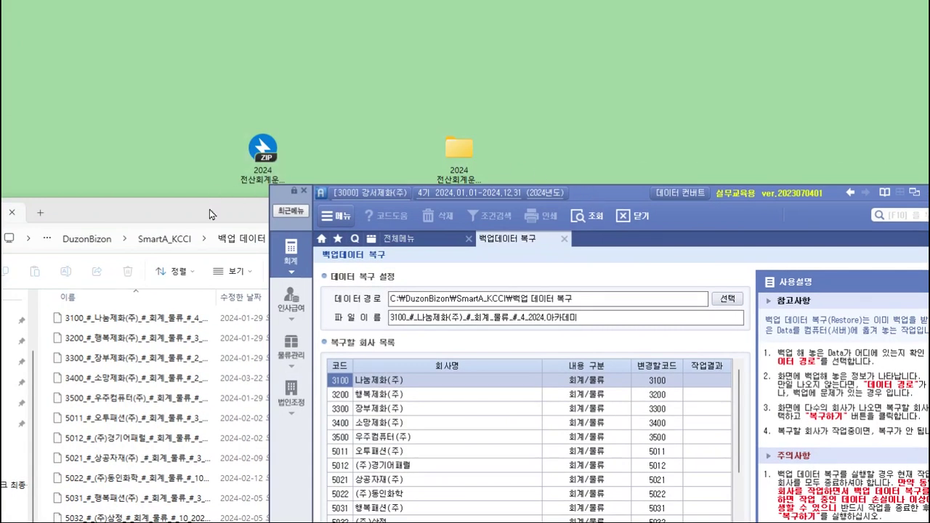
pyautogui.moveTo(208, 217); pyautogui.dragTo(179, 69)
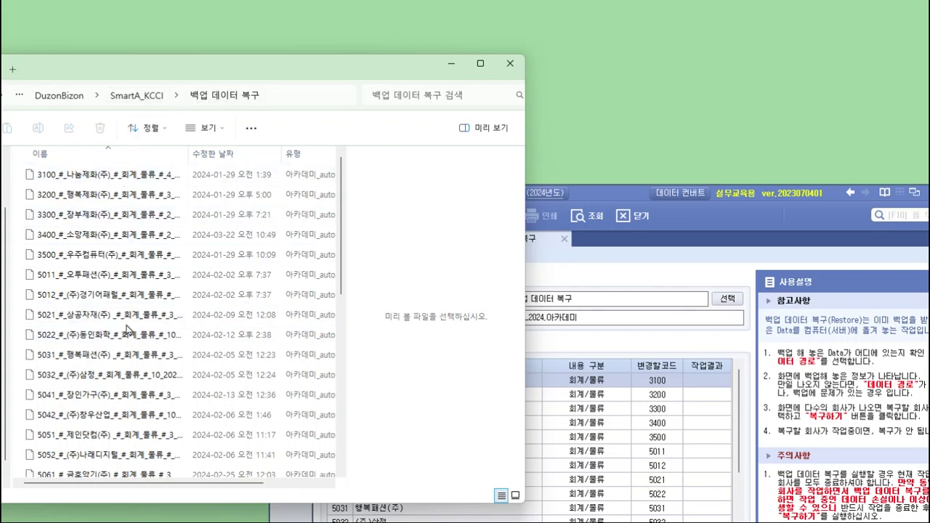
pyautogui.moveTo(614, 195); pyautogui.dragTo(495, 47)
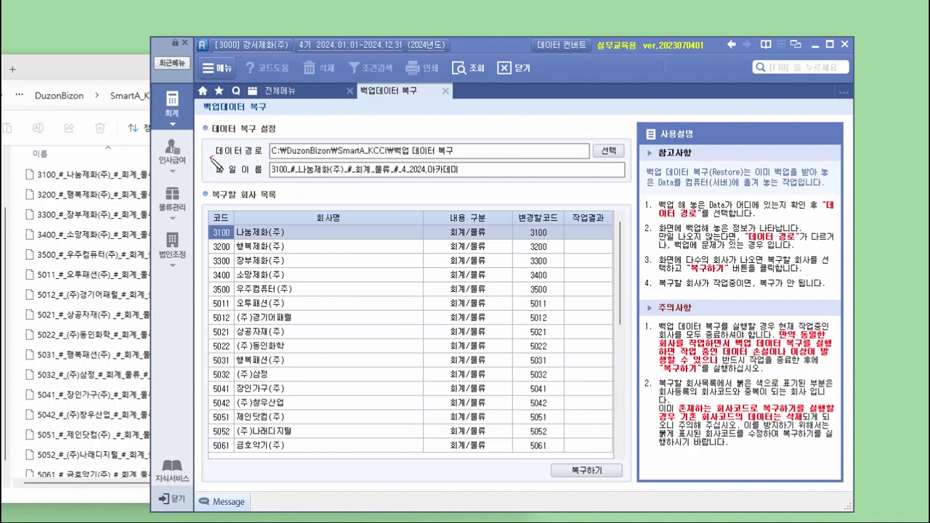
pyautogui.moveTo(215, 156)
pyautogui.mouseDown()
pyautogui.moveTo(263, 154)
pyautogui.moveTo(321, 130)
pyautogui.moveTo(430, 130)
pyautogui.mouseUp()
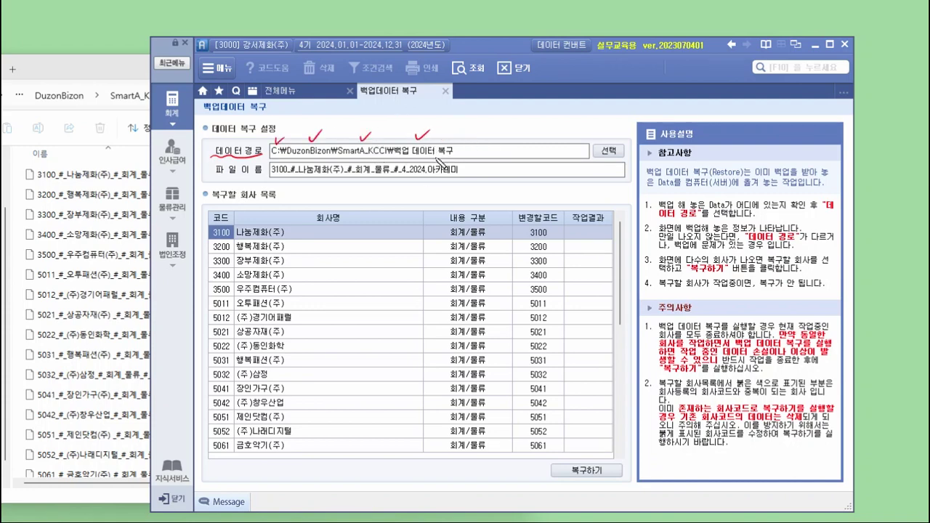
pyautogui.moveTo(619, 160)
pyautogui.mouseDown()
pyautogui.moveTo(586, 143)
pyautogui.moveTo(630, 157)
pyautogui.moveTo(595, 263)
pyautogui.mouseUp()
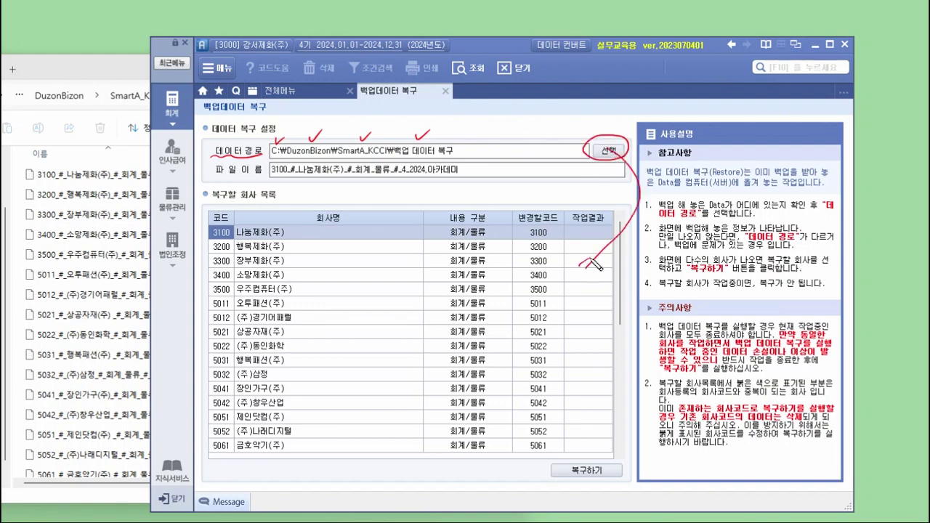
pyautogui.moveTo(569, 232); pyautogui.dragTo(581, 454)
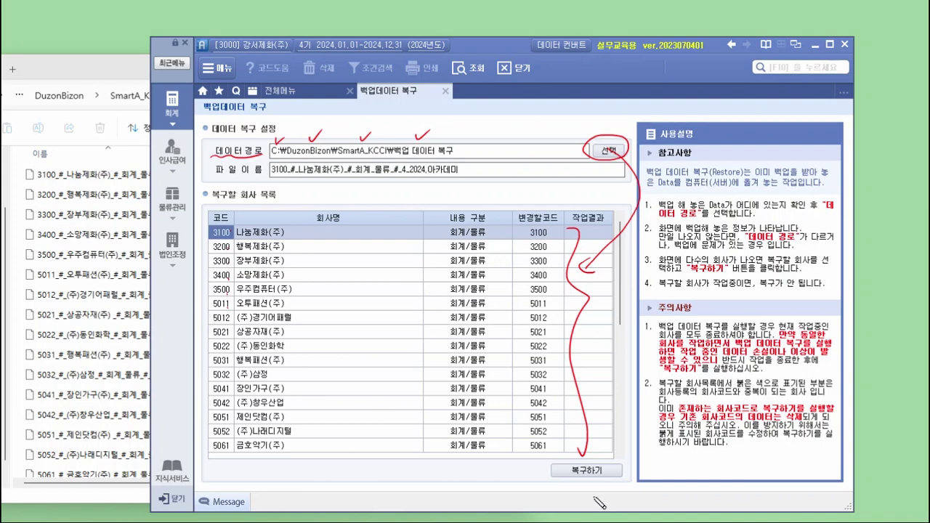
pyautogui.press('Escape')
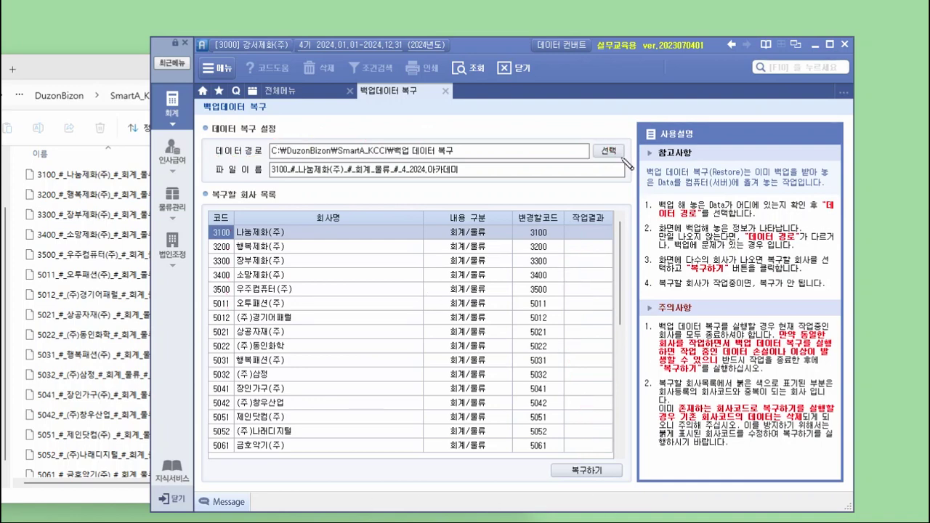
pyautogui.moveTo(625, 146)
pyautogui.mouseDown()
pyautogui.moveTo(624, 161)
pyautogui.moveTo(626, 144)
pyautogui.mouseUp()
pyautogui.moveTo(614, 137); pyautogui.dragTo(626, 120)
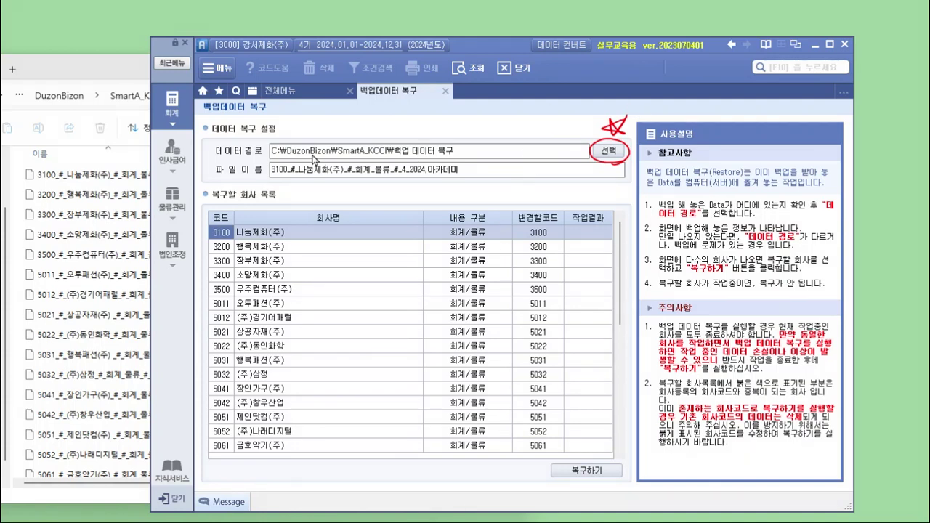
# - Set the data path to C:\DuzonBizon\SmartA_KCCI\백업 데이터 복구 using the folder browser
pyautogui.click(611, 150)
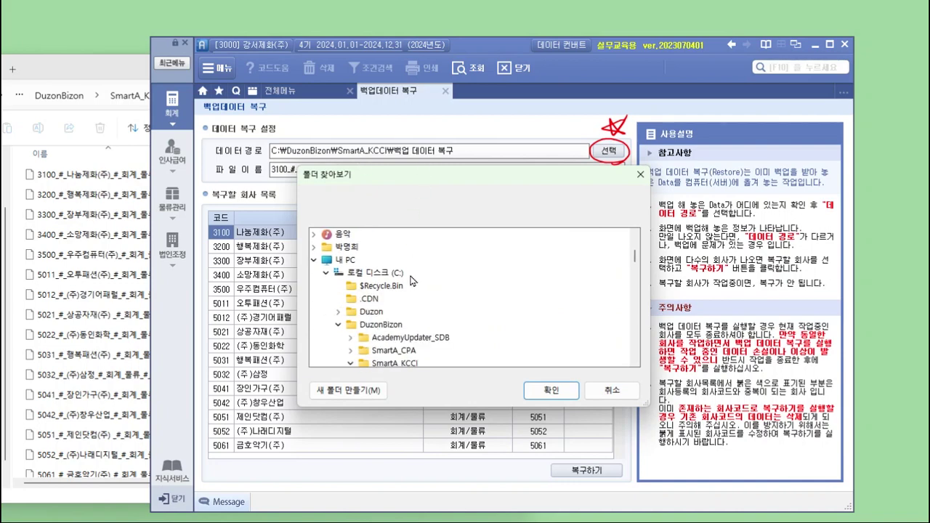
pyautogui.click(338, 325)
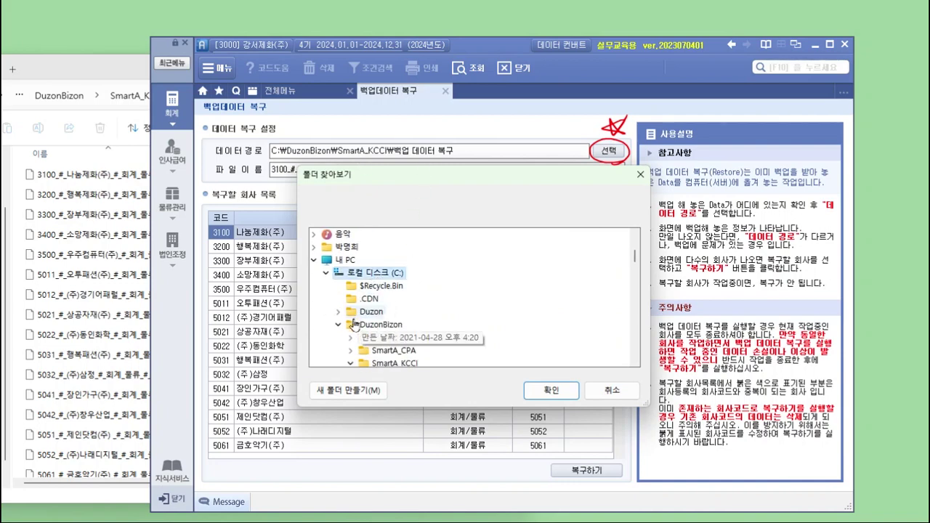
pyautogui.scroll(-3, 346, 328)
pyautogui.scroll(3, 357, 291)
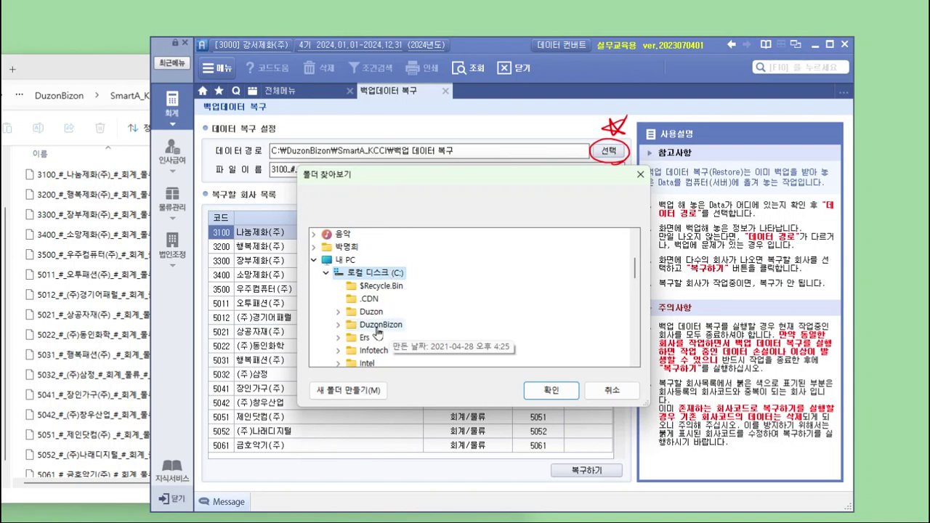
pyautogui.click(377, 329)
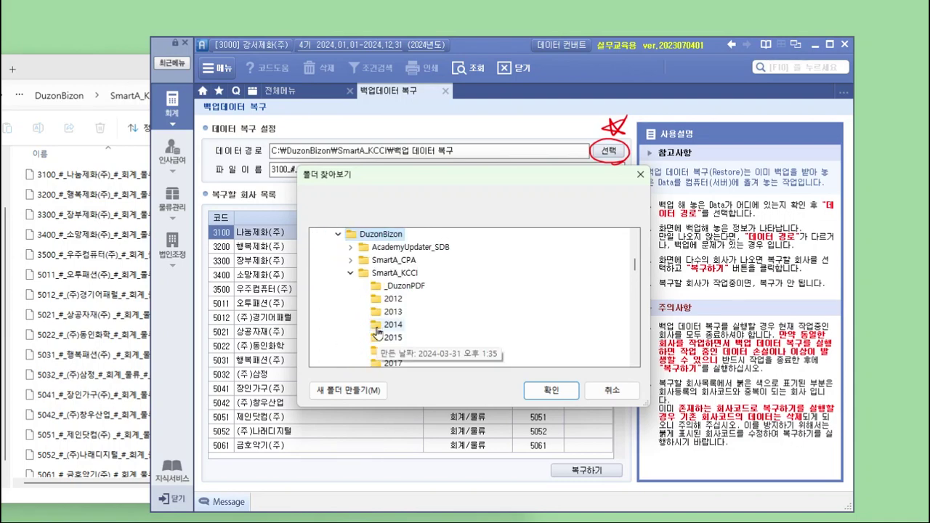
pyautogui.click(407, 278)
pyautogui.scroll(-7, 406, 277)
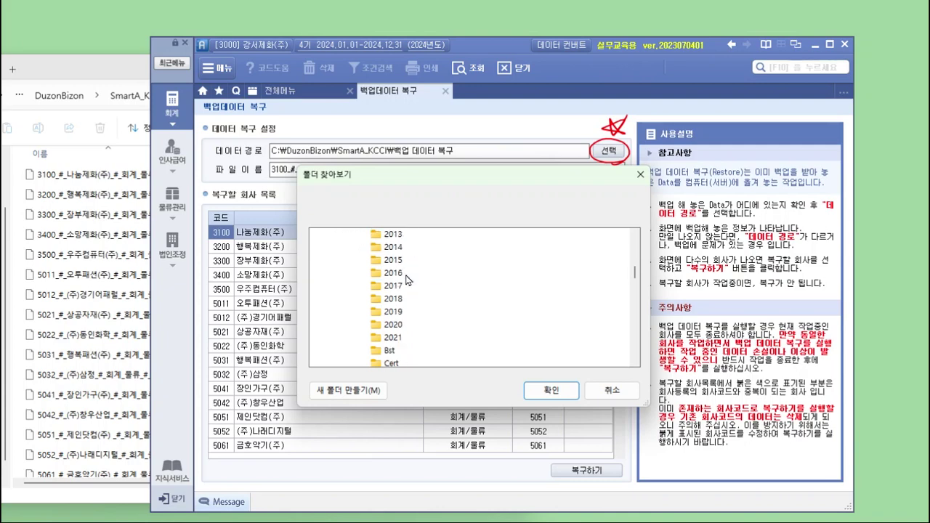
pyautogui.scroll(-3, 406, 277)
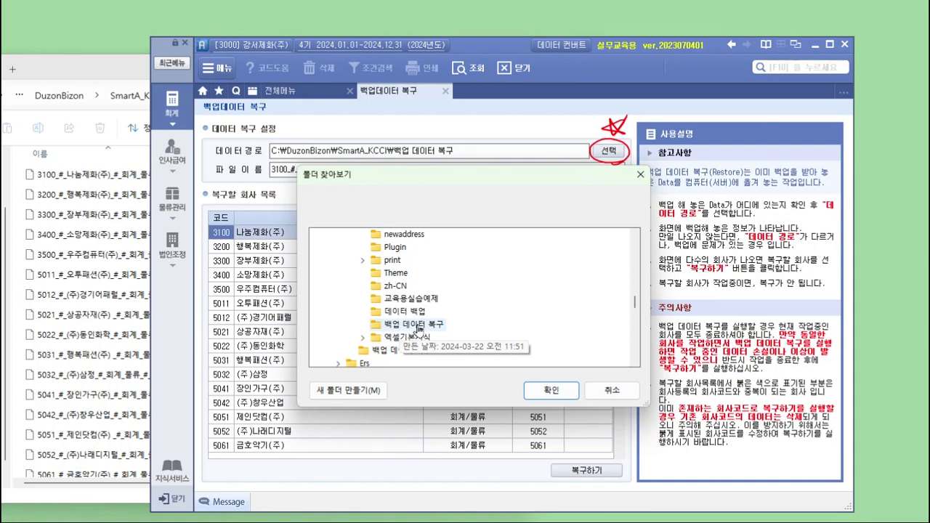
pyautogui.click(418, 328)
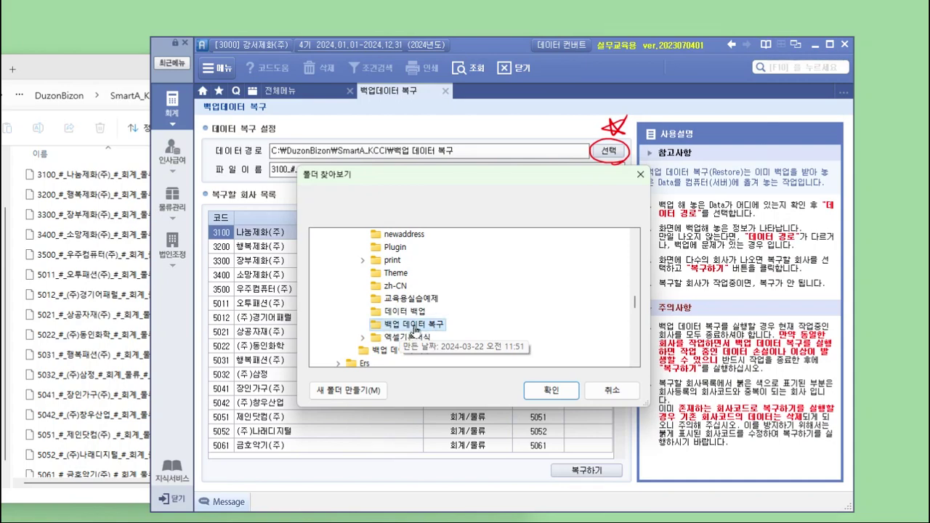
pyautogui.click(560, 391)
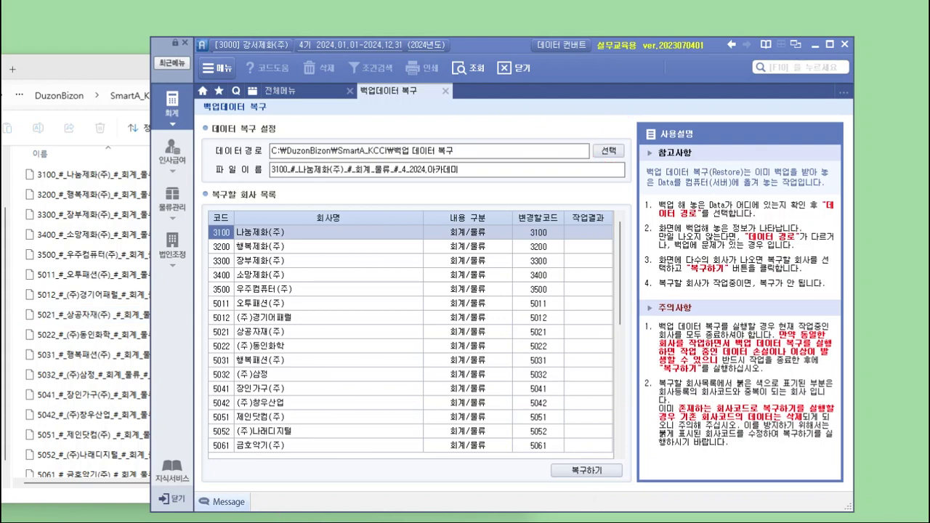
# - Close the file browser and nudge the restore window up and left
pyautogui.click(114, 80)
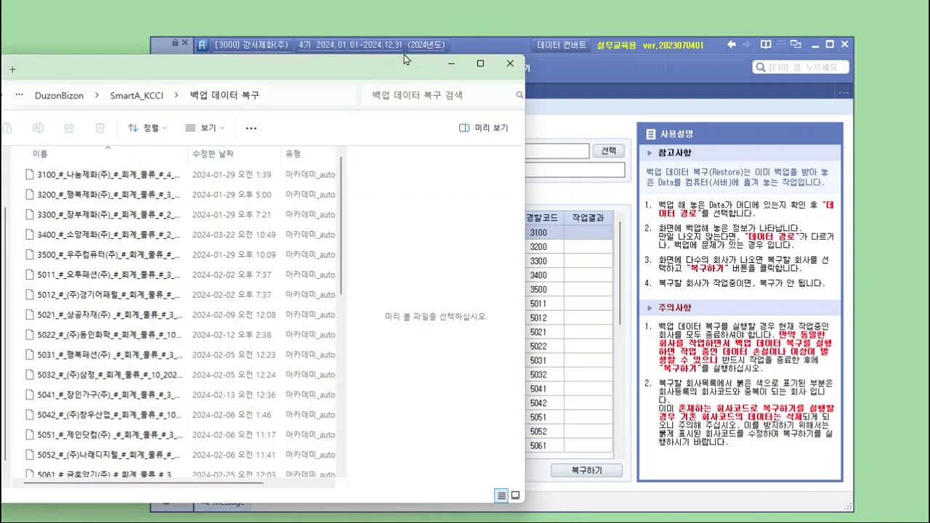
pyautogui.click(509, 64)
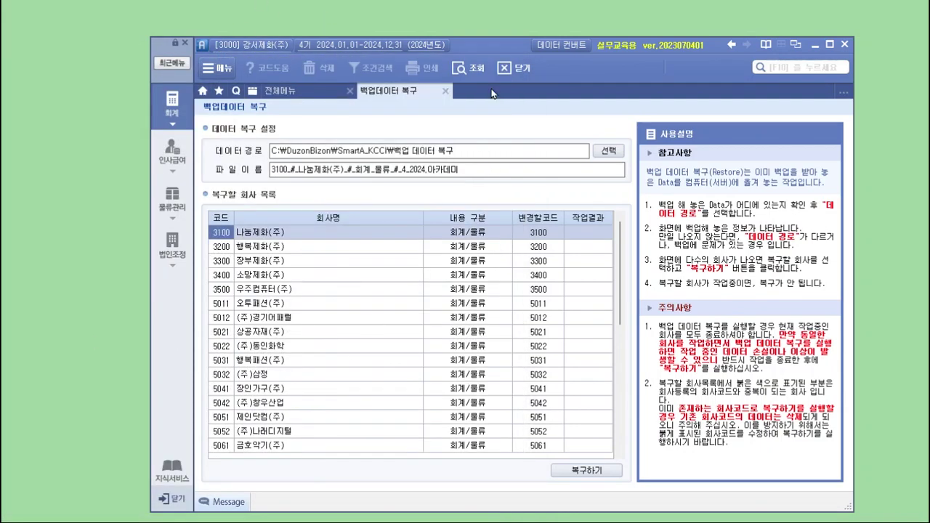
pyautogui.moveTo(505, 46); pyautogui.dragTo(489, 37)
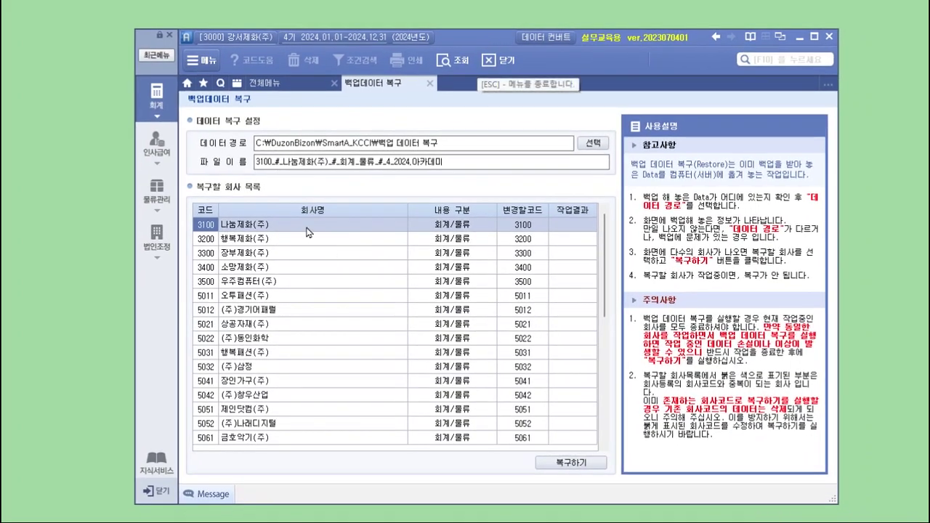
# - Restore company 3100 나눔제화(주) from backup, confirming the prompt with 예
pyautogui.click(265, 232)
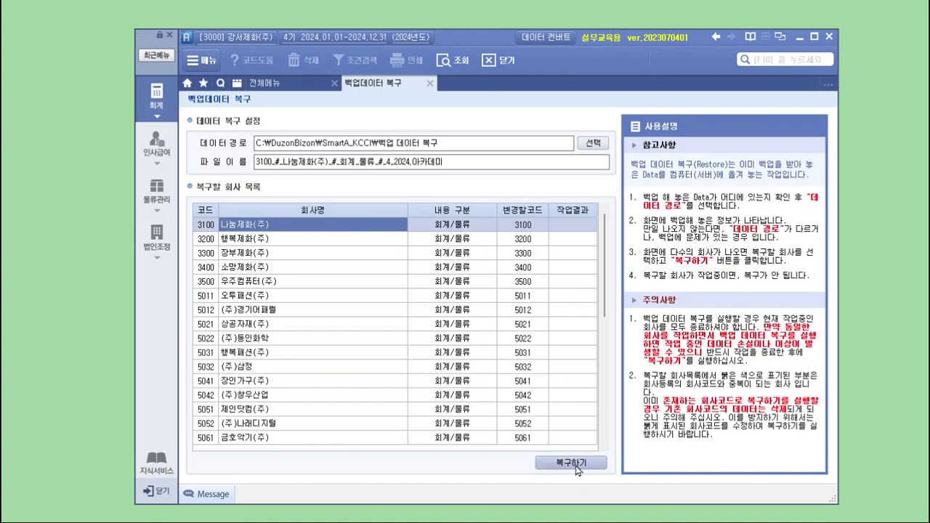
pyautogui.click(578, 469)
pyautogui.click(487, 366)
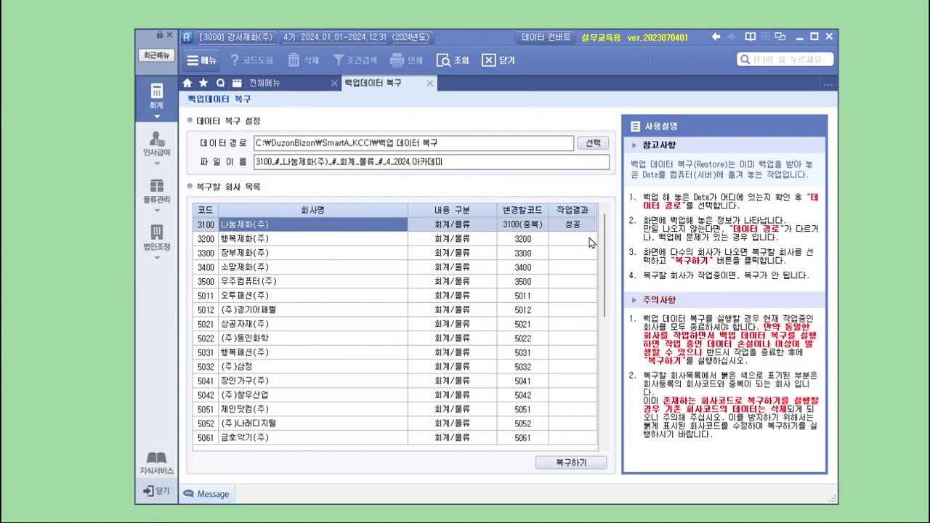
# - Log into company 3100 나눔제화(주), closing open menus, and show the 재무회계 full menu
pyautogui.click(238, 36)
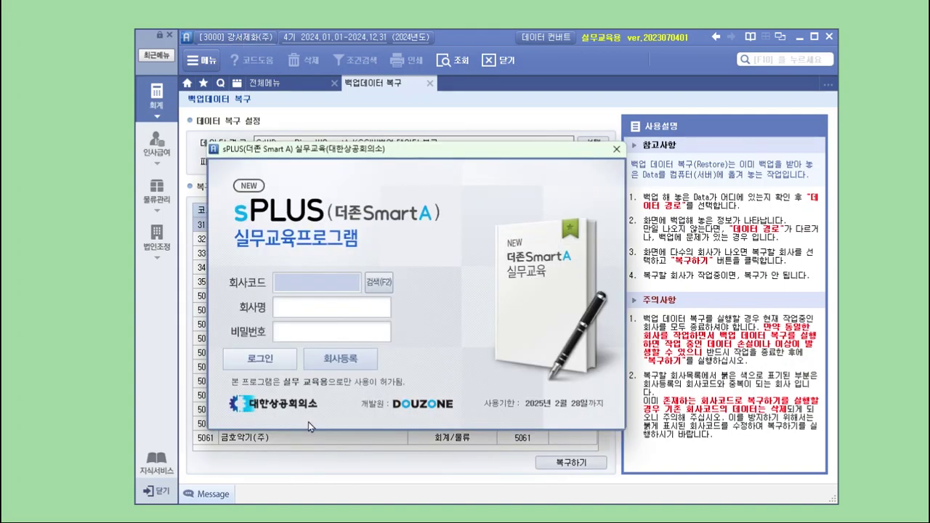
pyautogui.click(376, 289)
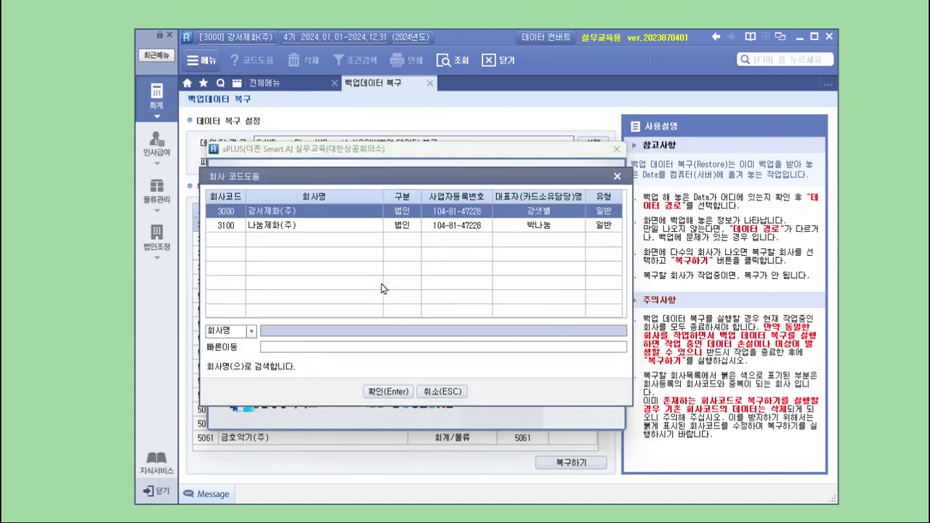
pyautogui.click(355, 216)
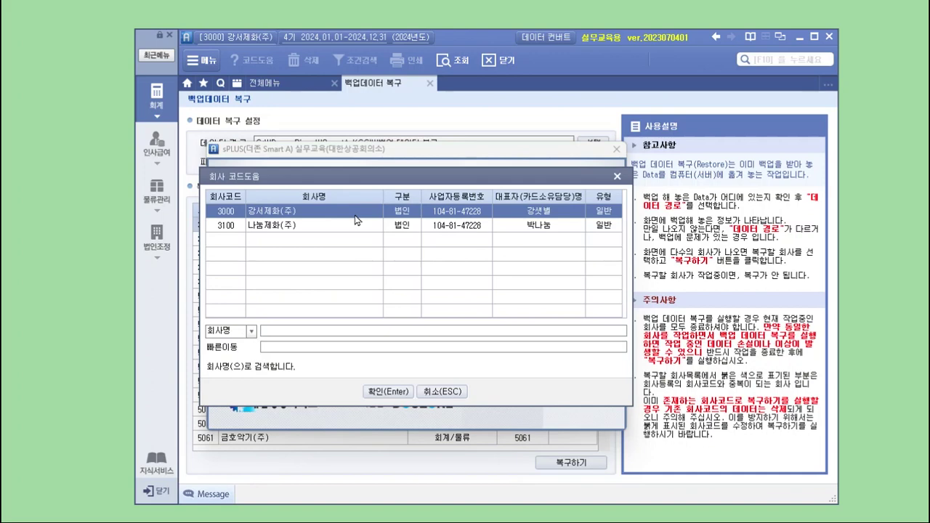
pyautogui.click(290, 227)
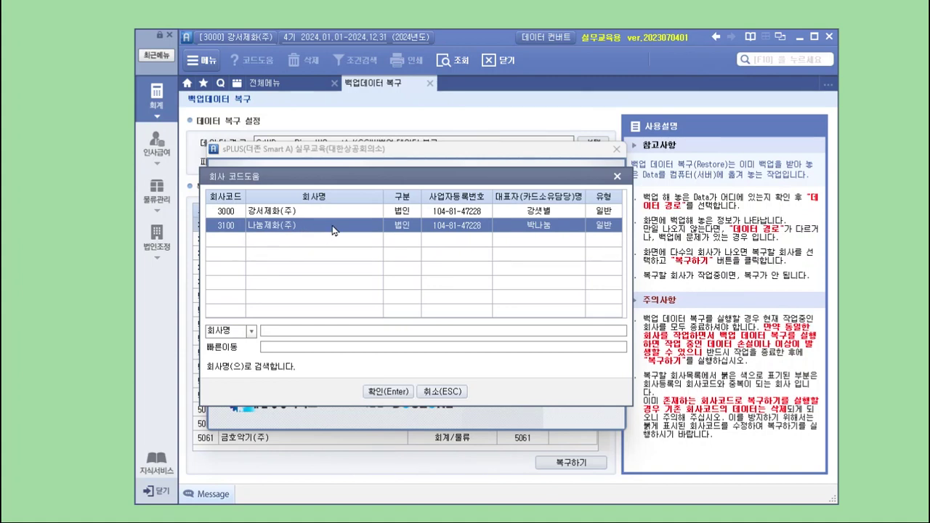
pyautogui.click(376, 393)
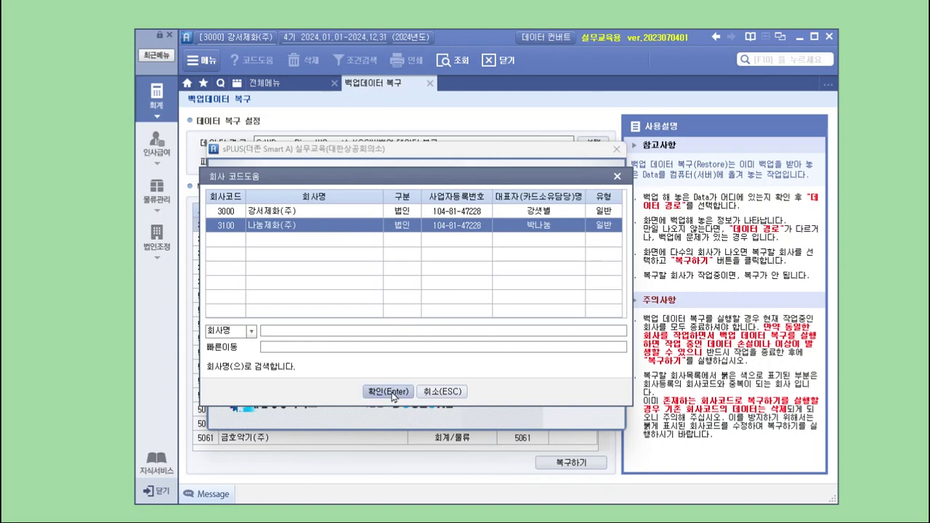
pyautogui.click(258, 356)
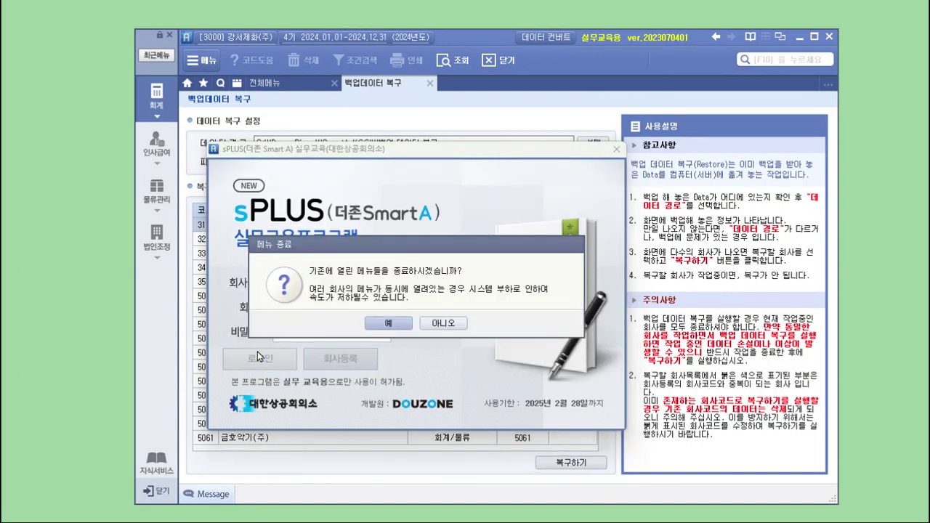
pyautogui.click(389, 324)
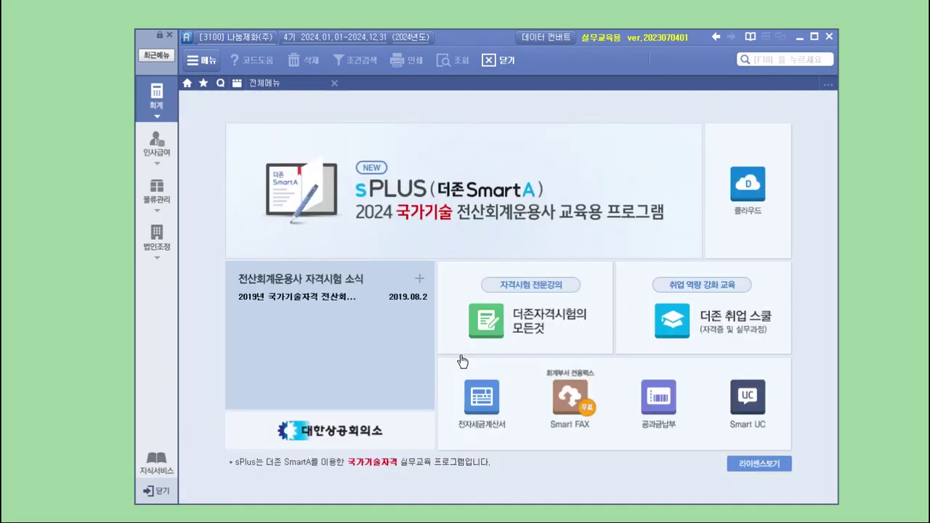
pyautogui.click(162, 109)
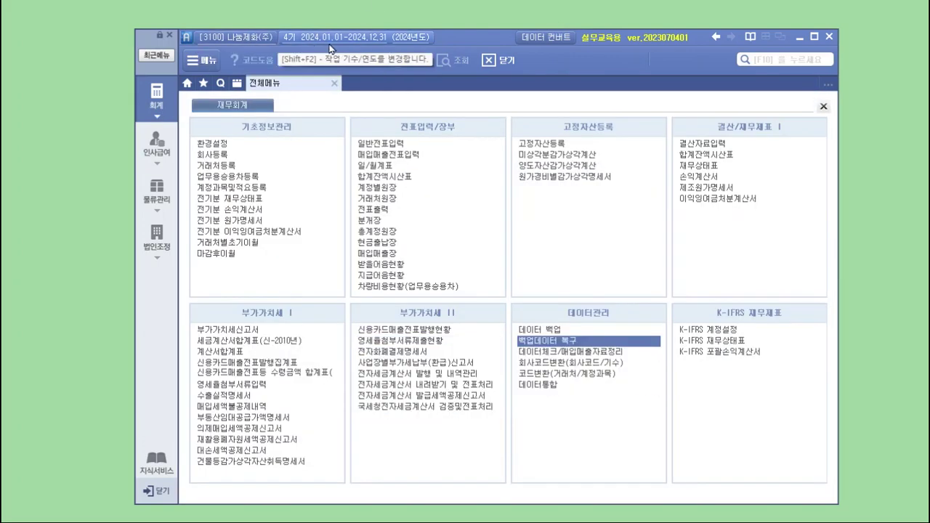
# - Restore company 3200 행복제화(주) under its own code via 백업데이터 복구
pyautogui.click(559, 340)
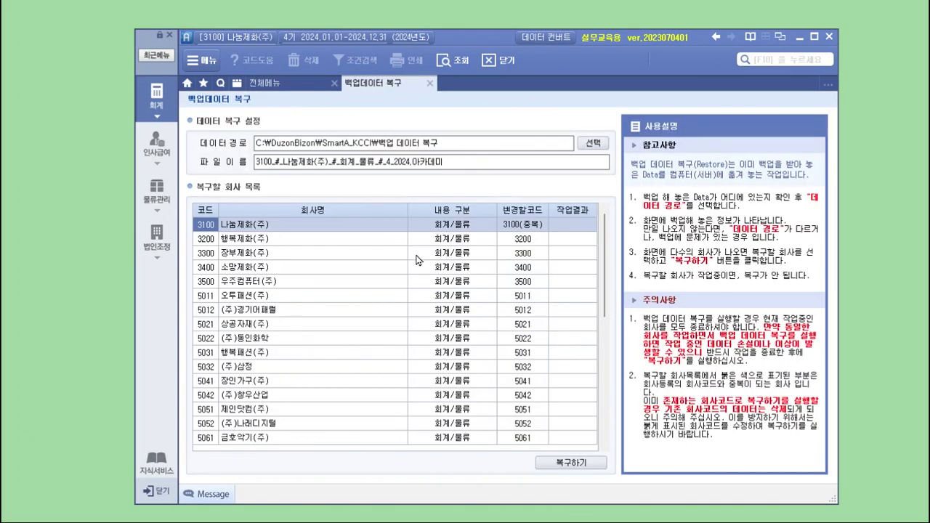
pyautogui.click(303, 239)
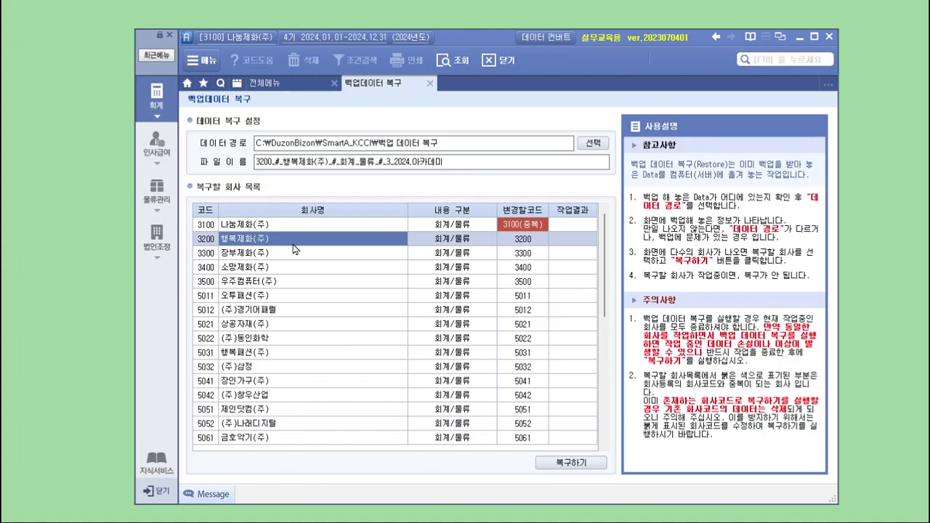
pyautogui.click(594, 468)
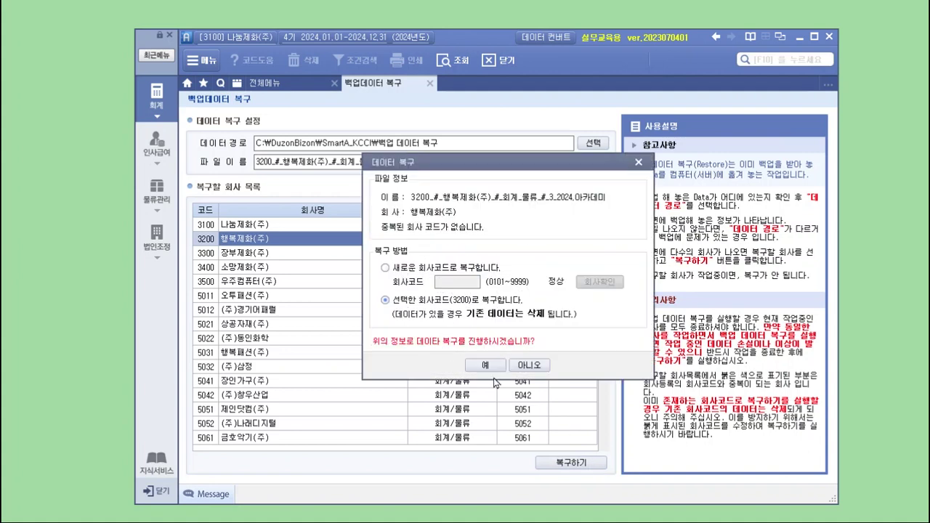
pyautogui.click(487, 365)
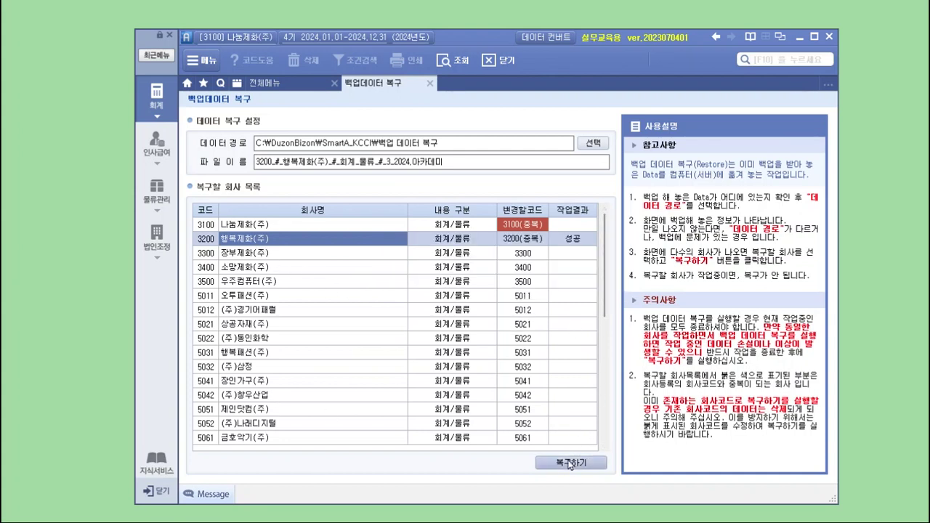
# - Step down through the restore company list toward company 5011
pyautogui.click(384, 254)
pyautogui.click(385, 269)
pyautogui.click(386, 282)
pyautogui.click(391, 296)
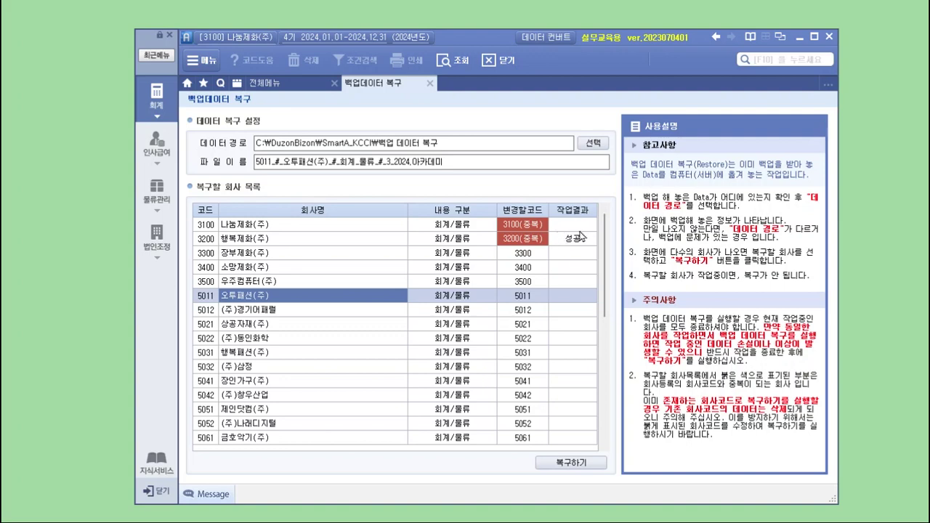
pyautogui.click(235, 36)
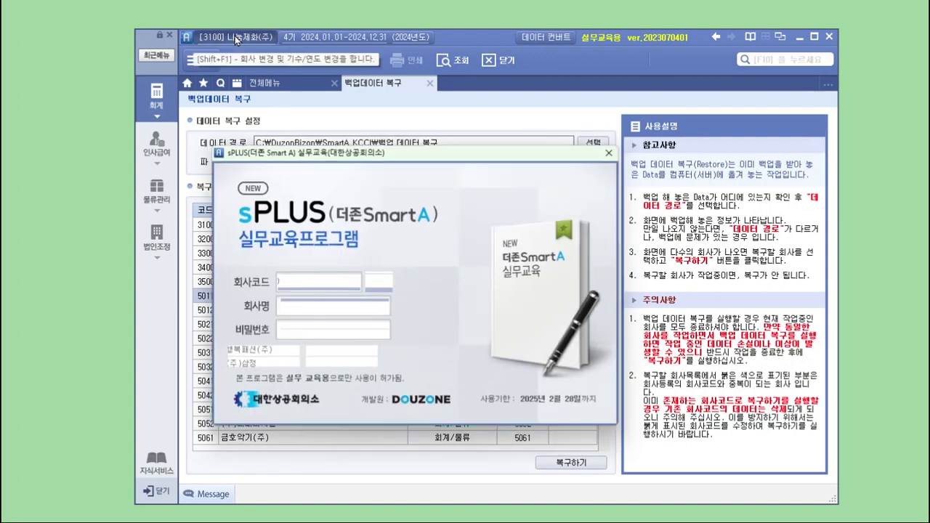
pyautogui.click(384, 282)
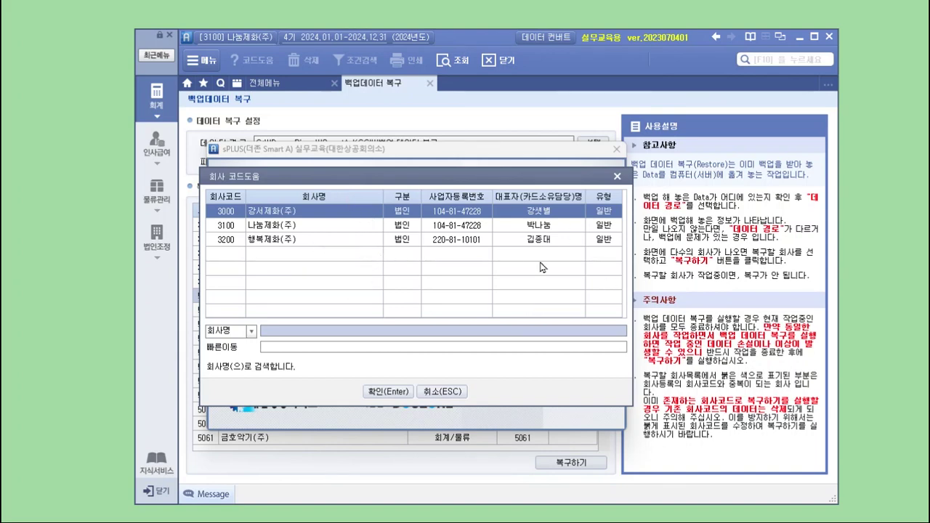
pyautogui.click(463, 393)
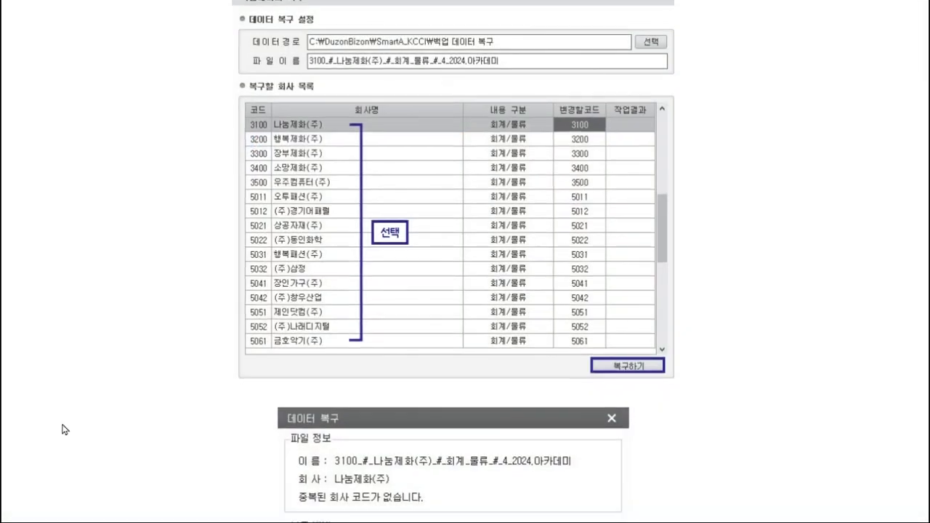
pyautogui.scroll(5, 160, 372)
pyautogui.scroll(3, 235, 356)
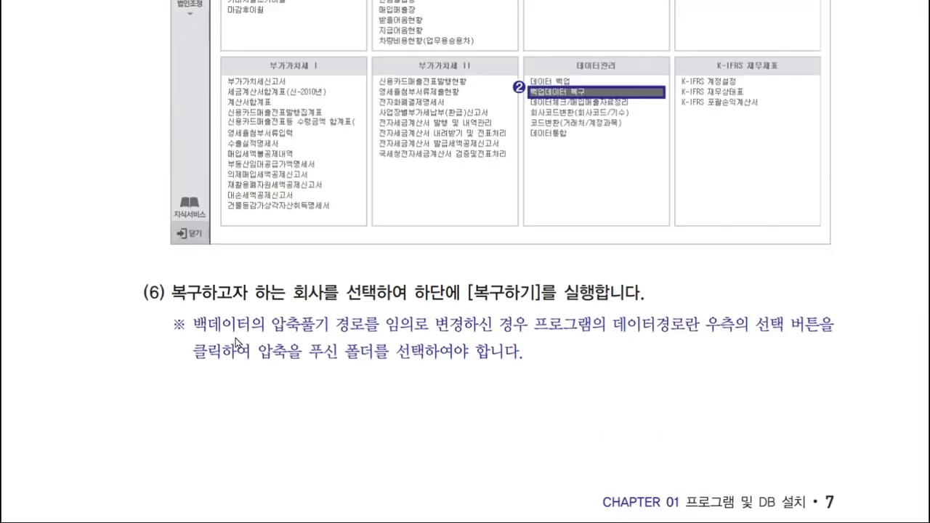
pyautogui.scroll(2, 848, 495)
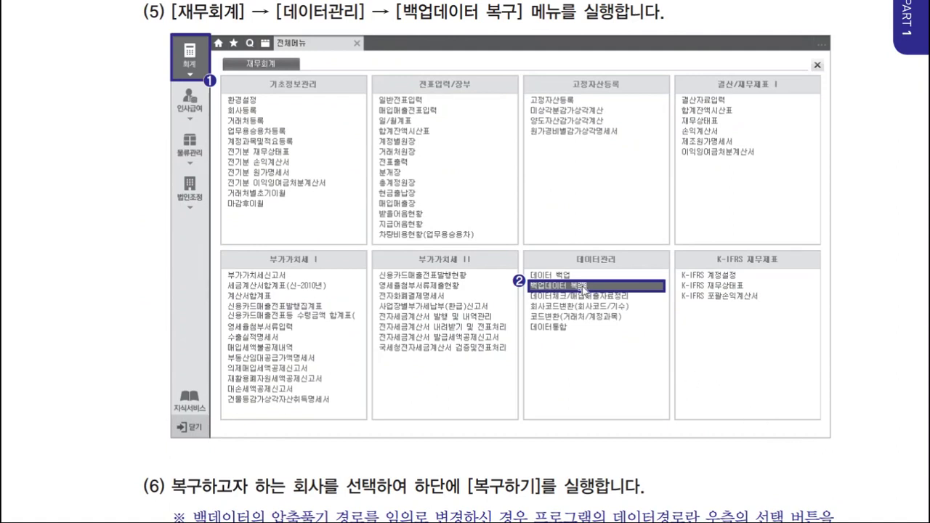
pyautogui.scroll(-1, 584, 290)
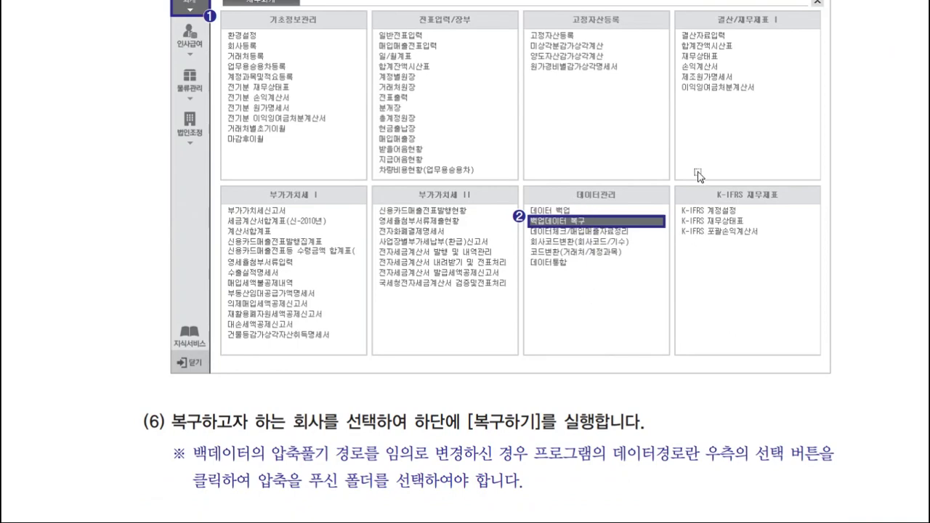
pyautogui.scroll(-7, 508, 363)
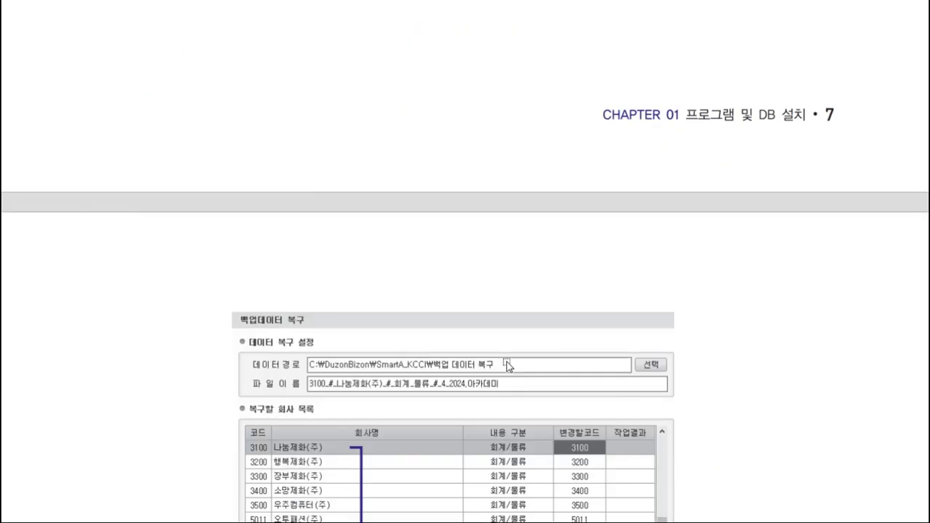
pyautogui.scroll(-3, 507, 363)
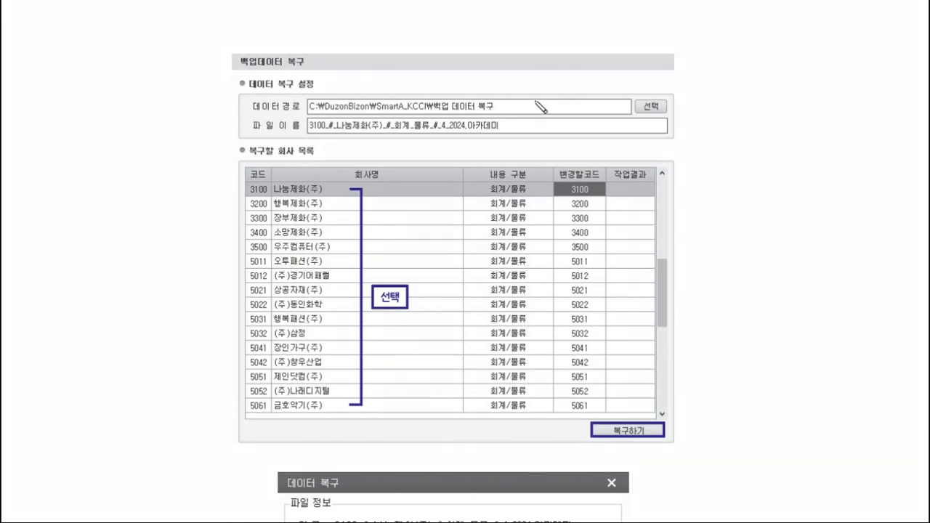
pyautogui.moveTo(536, 105); pyautogui.dragTo(541, 107)
pyautogui.moveTo(633, 190)
pyautogui.mouseDown()
pyautogui.moveTo(658, 247)
pyautogui.moveTo(610, 398)
pyautogui.mouseUp()
pyautogui.moveTo(615, 309)
pyautogui.mouseDown()
pyautogui.moveTo(801, 192)
pyautogui.moveTo(588, 77)
pyautogui.moveTo(592, 103)
pyautogui.mouseUp()
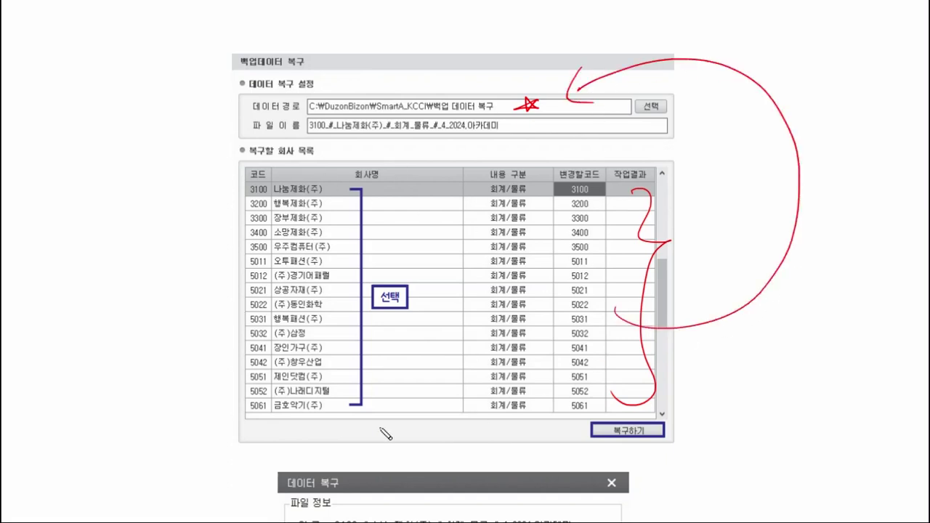
pyautogui.moveTo(247, 114)
pyautogui.mouseDown()
pyautogui.moveTo(305, 112)
pyautogui.moveTo(231, 106)
pyautogui.mouseUp()
pyautogui.moveTo(396, 183); pyautogui.dragTo(258, 374)
pyautogui.moveTo(290, 200)
pyautogui.mouseDown()
pyautogui.moveTo(323, 259)
pyautogui.moveTo(424, 385)
pyautogui.mouseUp()
pyautogui.moveTo(247, 100); pyautogui.dragTo(233, 106)
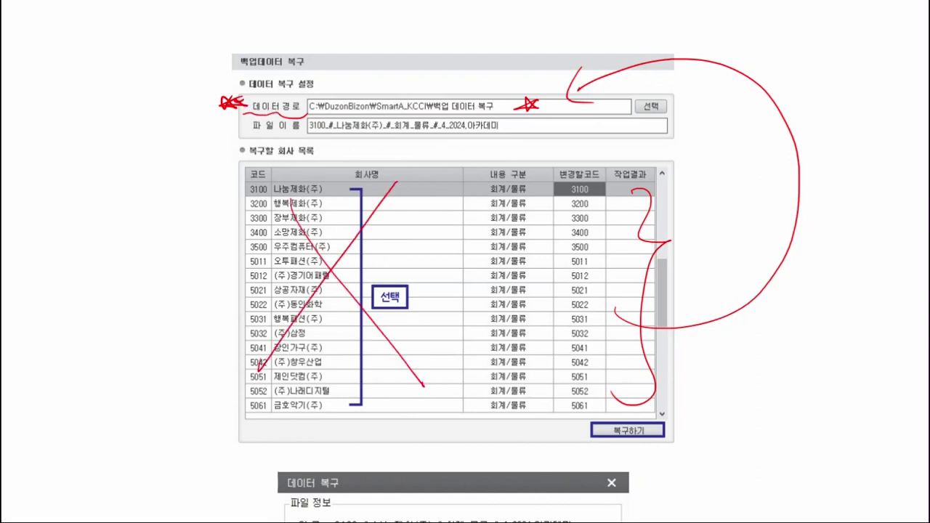
pyautogui.press('e')
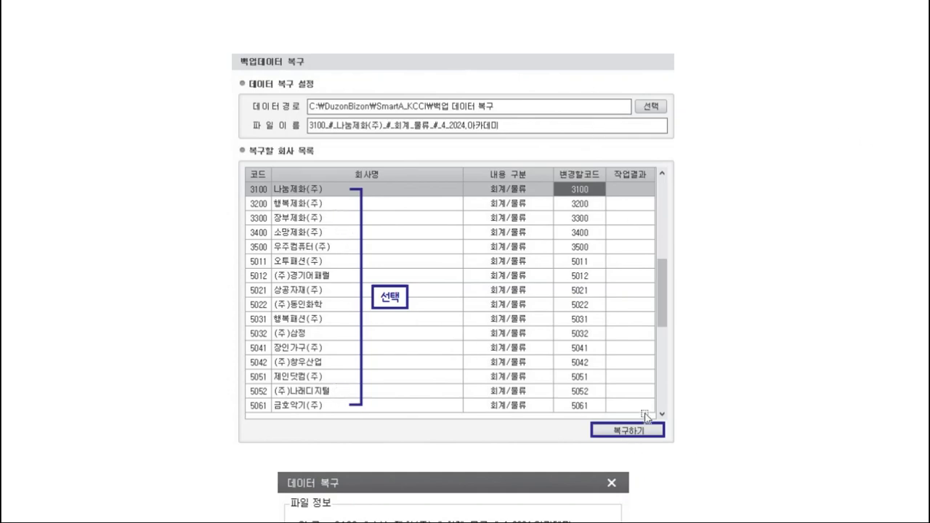
# - Scroll the textbook to Chapter 02 기초정보관리, section 01 회사등록
pyautogui.scroll(-6, 465, 291)
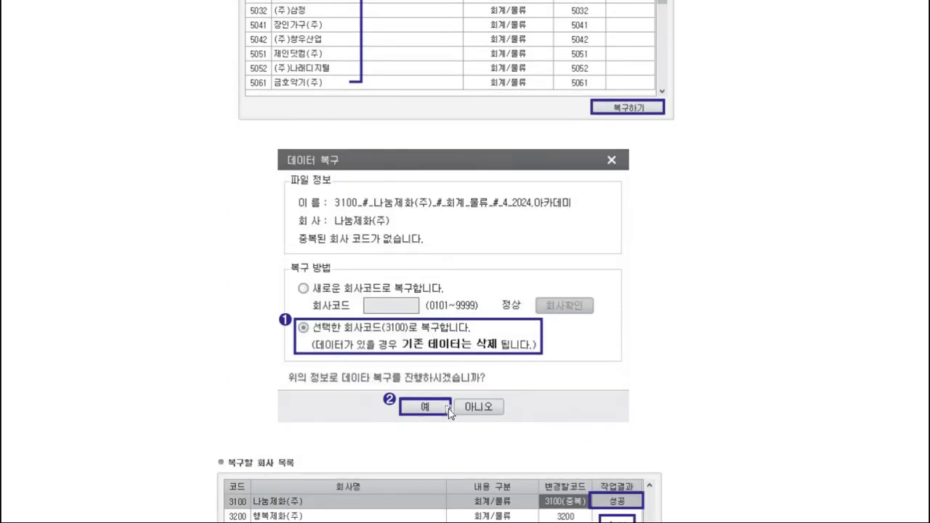
pyautogui.scroll(-5, 436, 407)
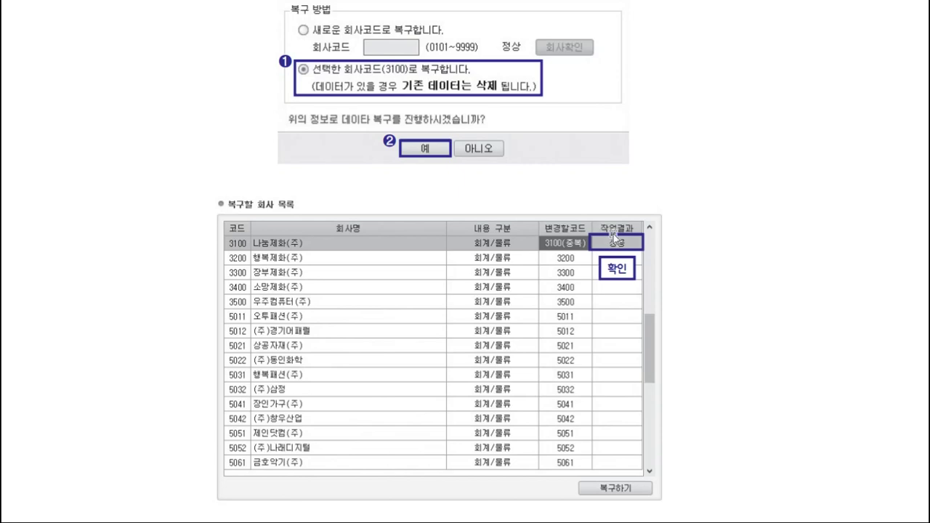
pyautogui.scroll(-15, 612, 254)
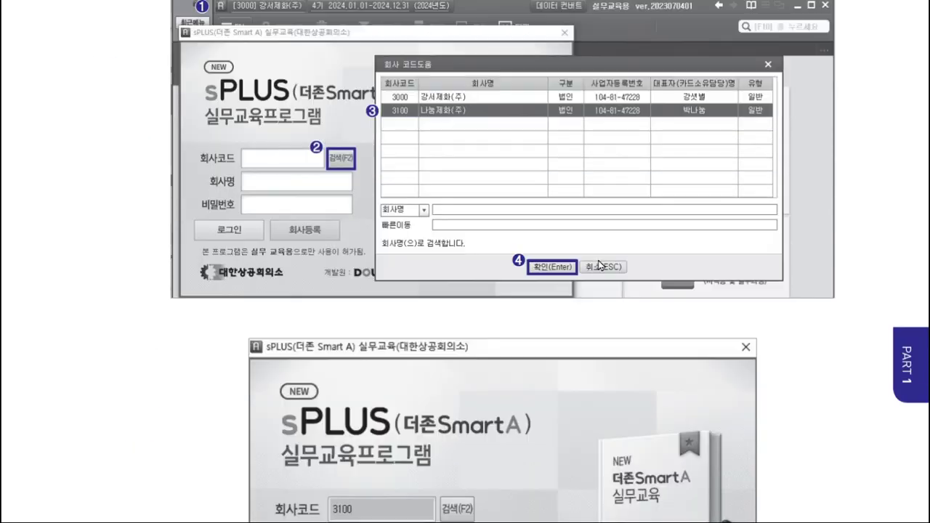
pyautogui.scroll(2, 474, 250)
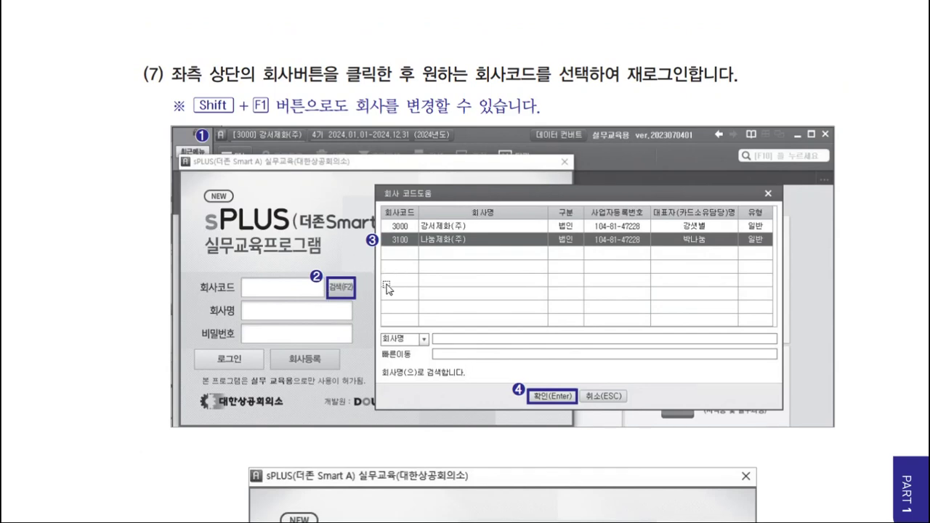
pyautogui.scroll(-8, 385, 287)
pyautogui.scroll(-4, 387, 289)
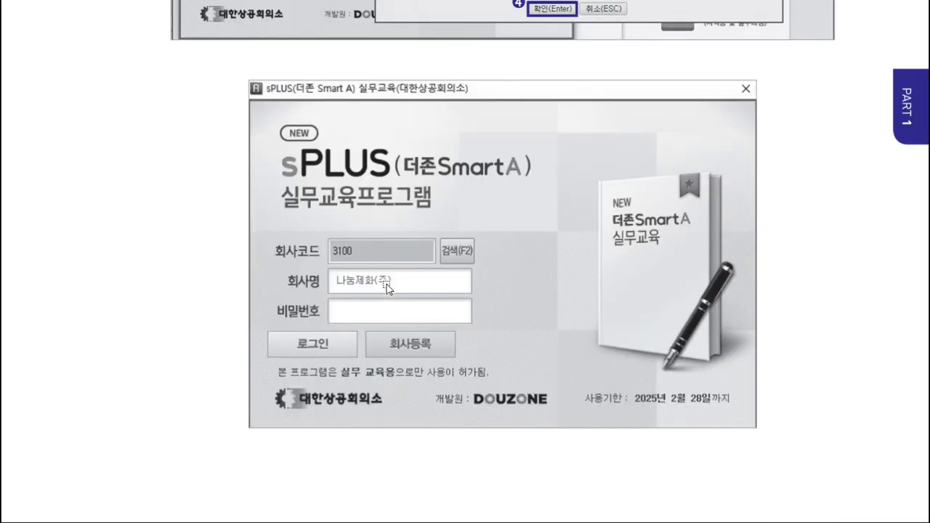
pyautogui.scroll(-20, 386, 285)
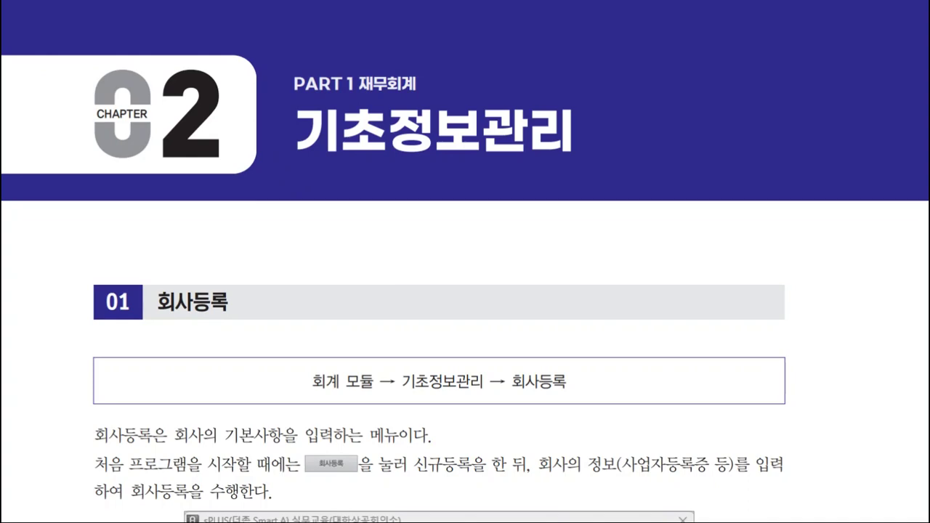
# - Switch back to Smart A and return to its 전체메뉴 page
pyautogui.hotkey('alt', 'Tab')
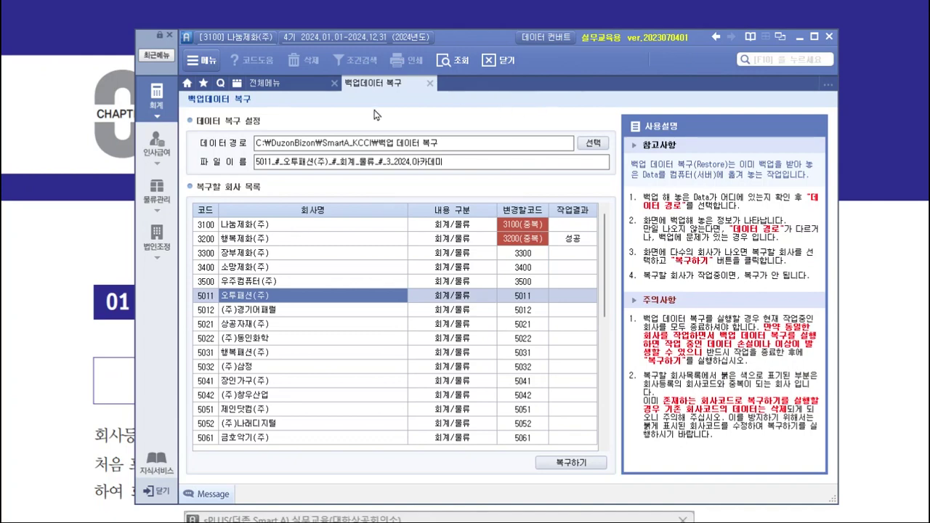
pyautogui.click(287, 83)
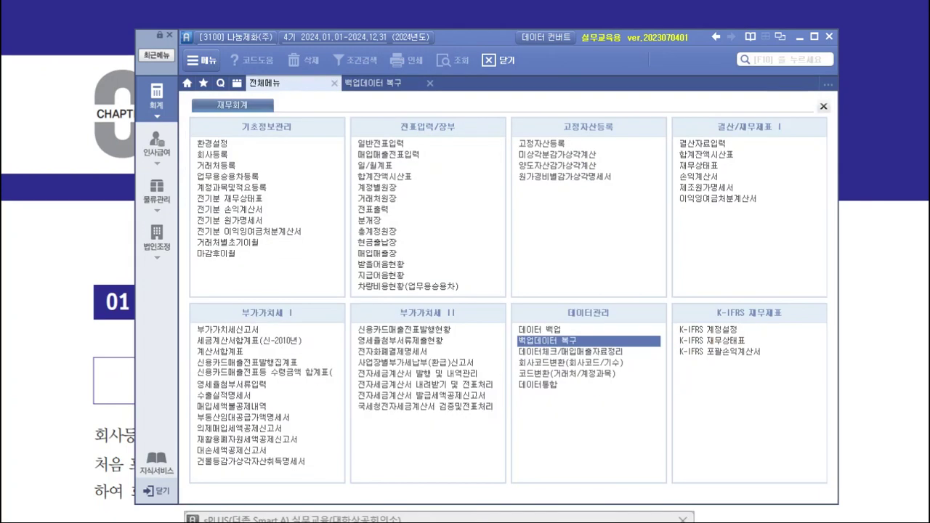